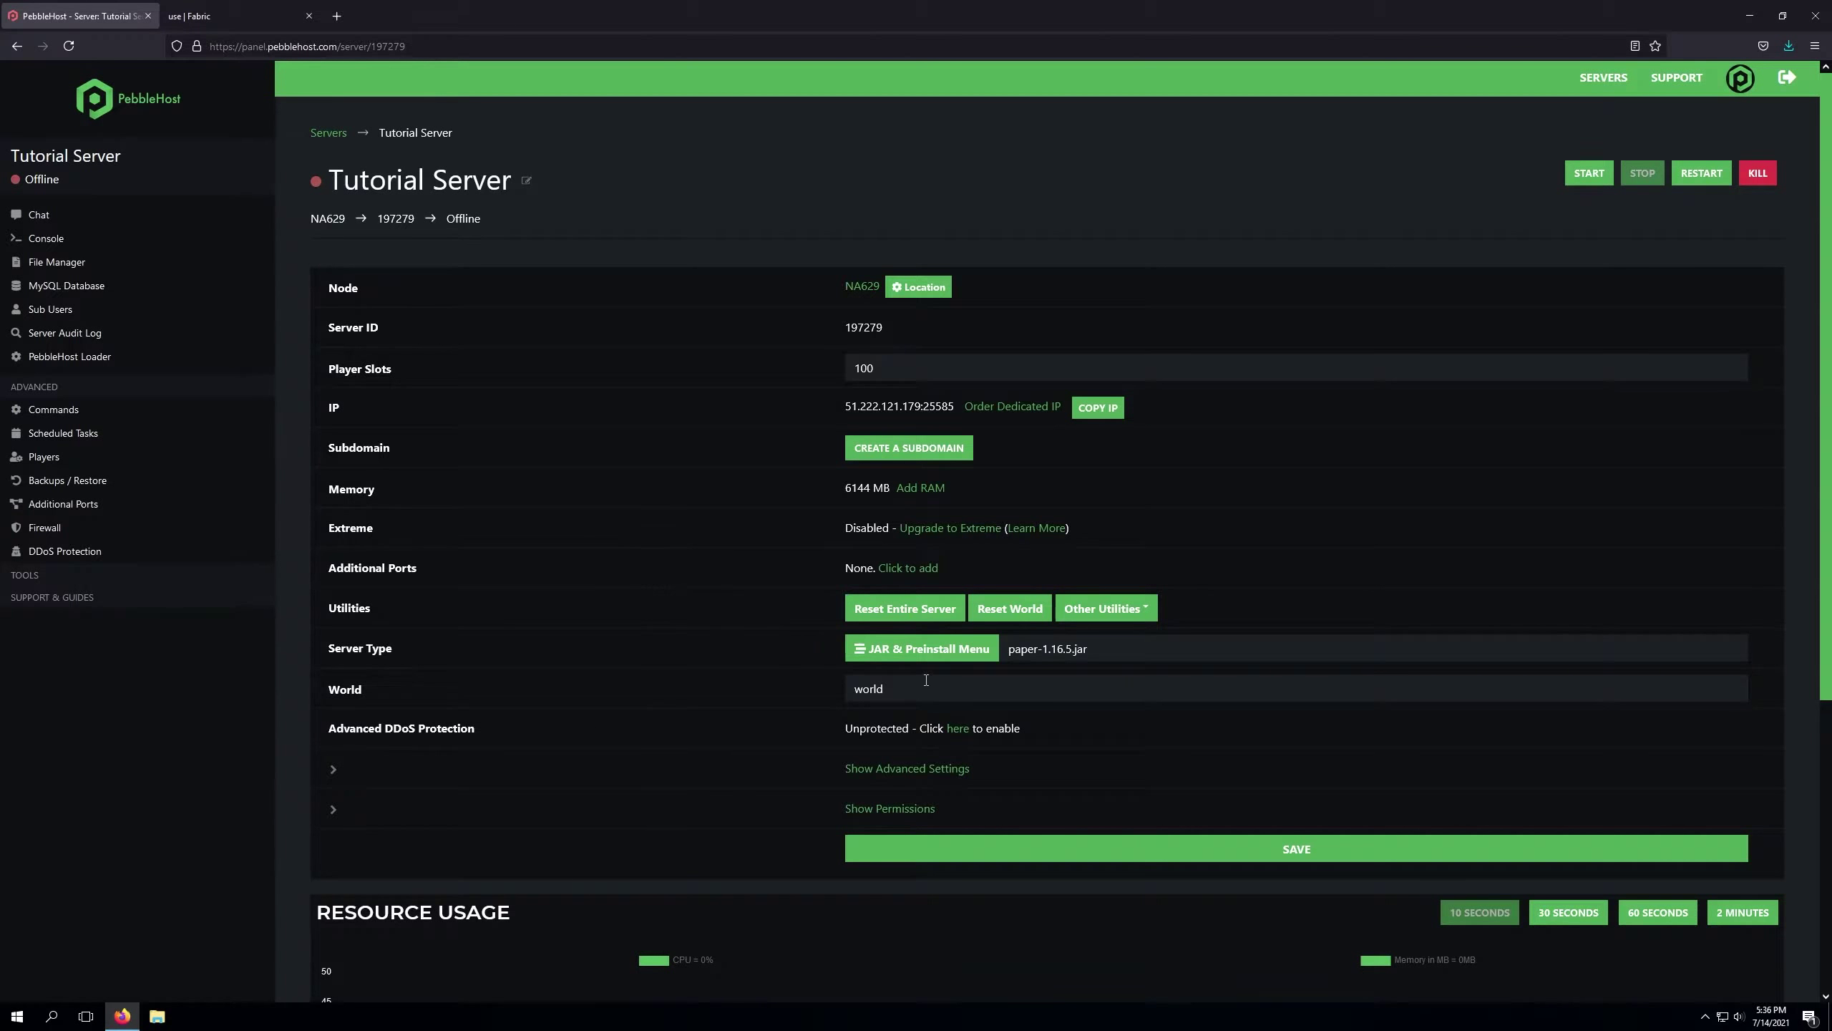
# Step: Browse the server type preinstalls (Fabric 1.17, Fabric 1.16.5), then close the window without saving
pyautogui.click(874, 657)
pyautogui.click(633, 648)
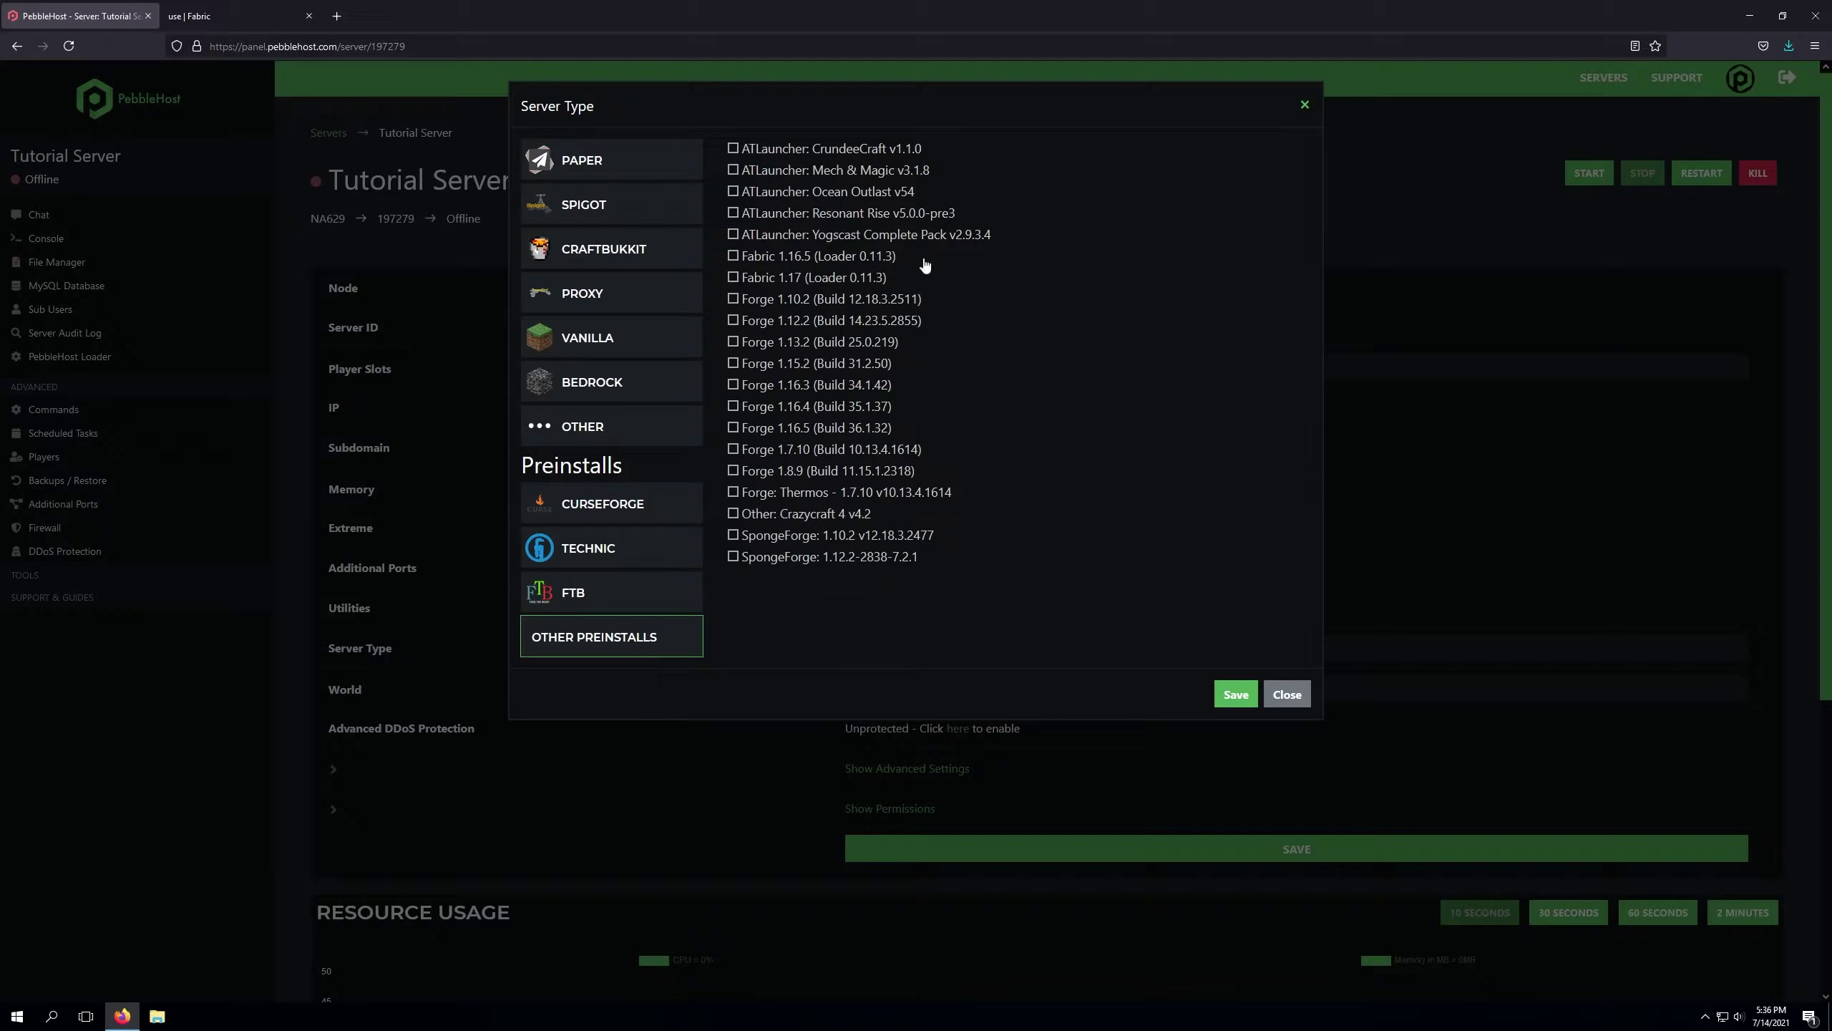
pyautogui.click(777, 286)
pyautogui.click(847, 257)
pyautogui.click(1287, 696)
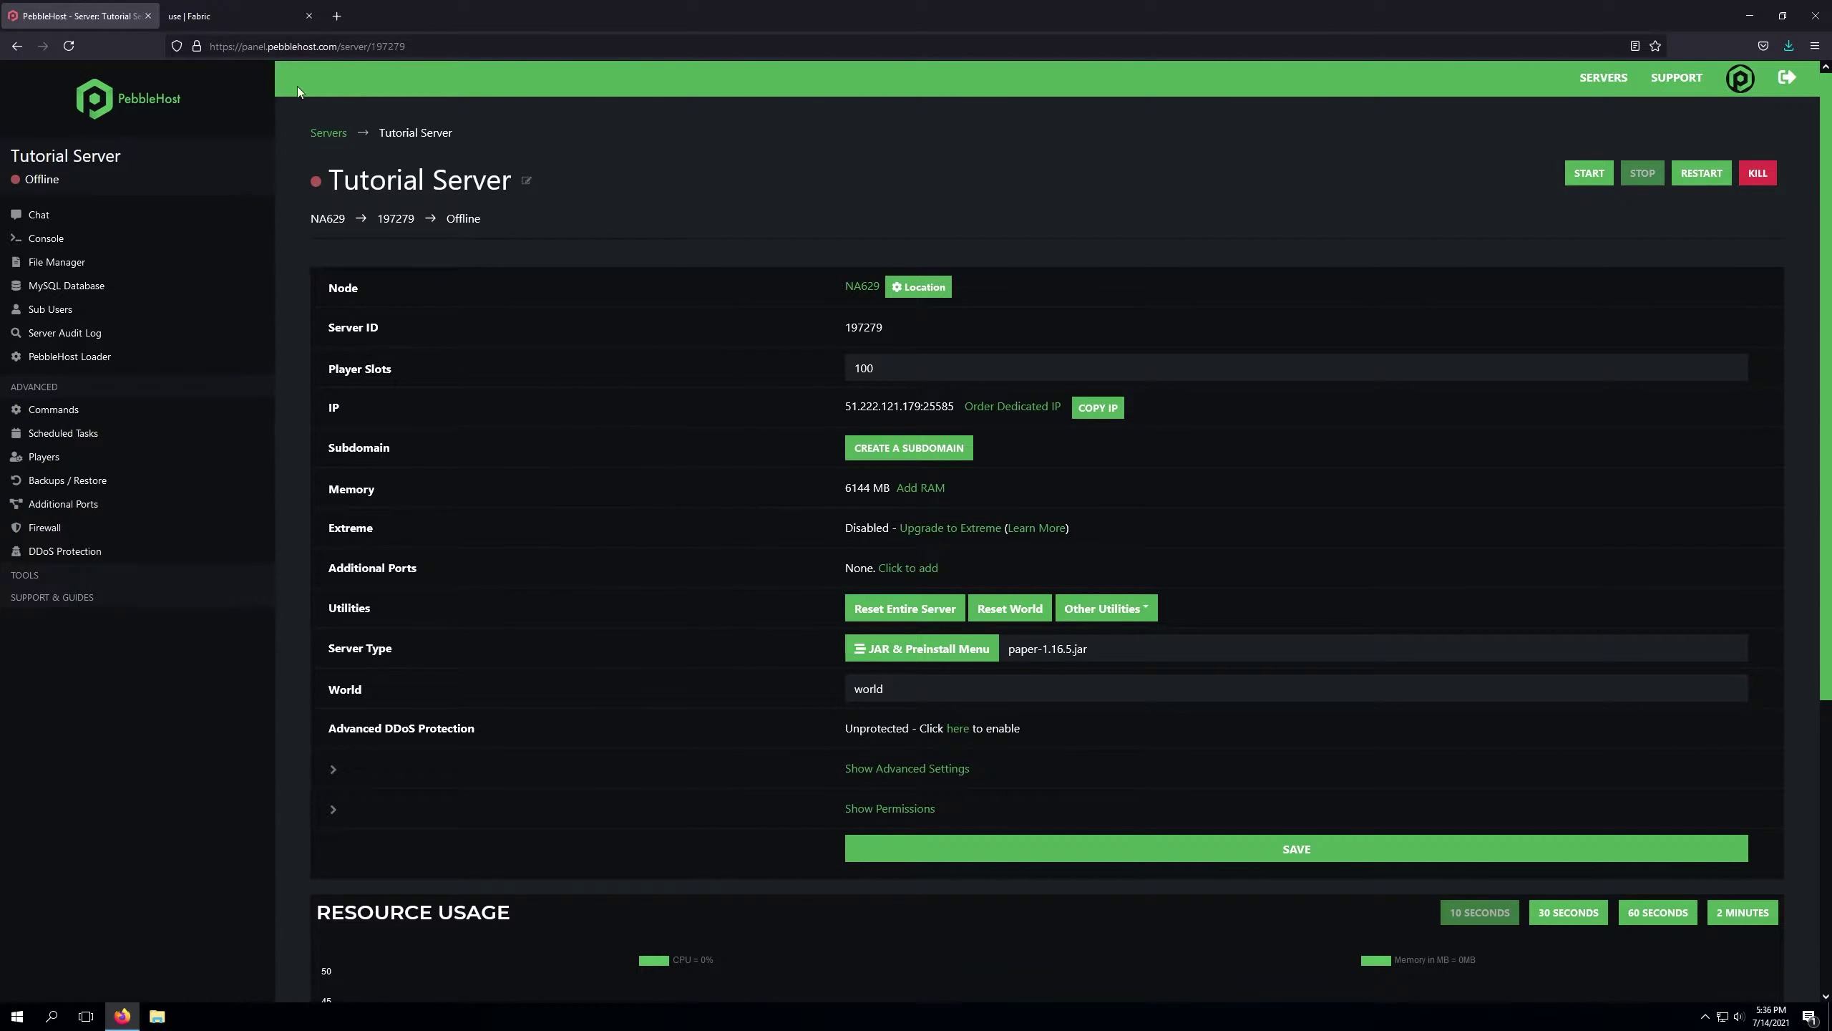
# Step: Download the universal fabric-installer-0.7.4.jar from the Fabric page and save it to disk
pyautogui.click(237, 6)
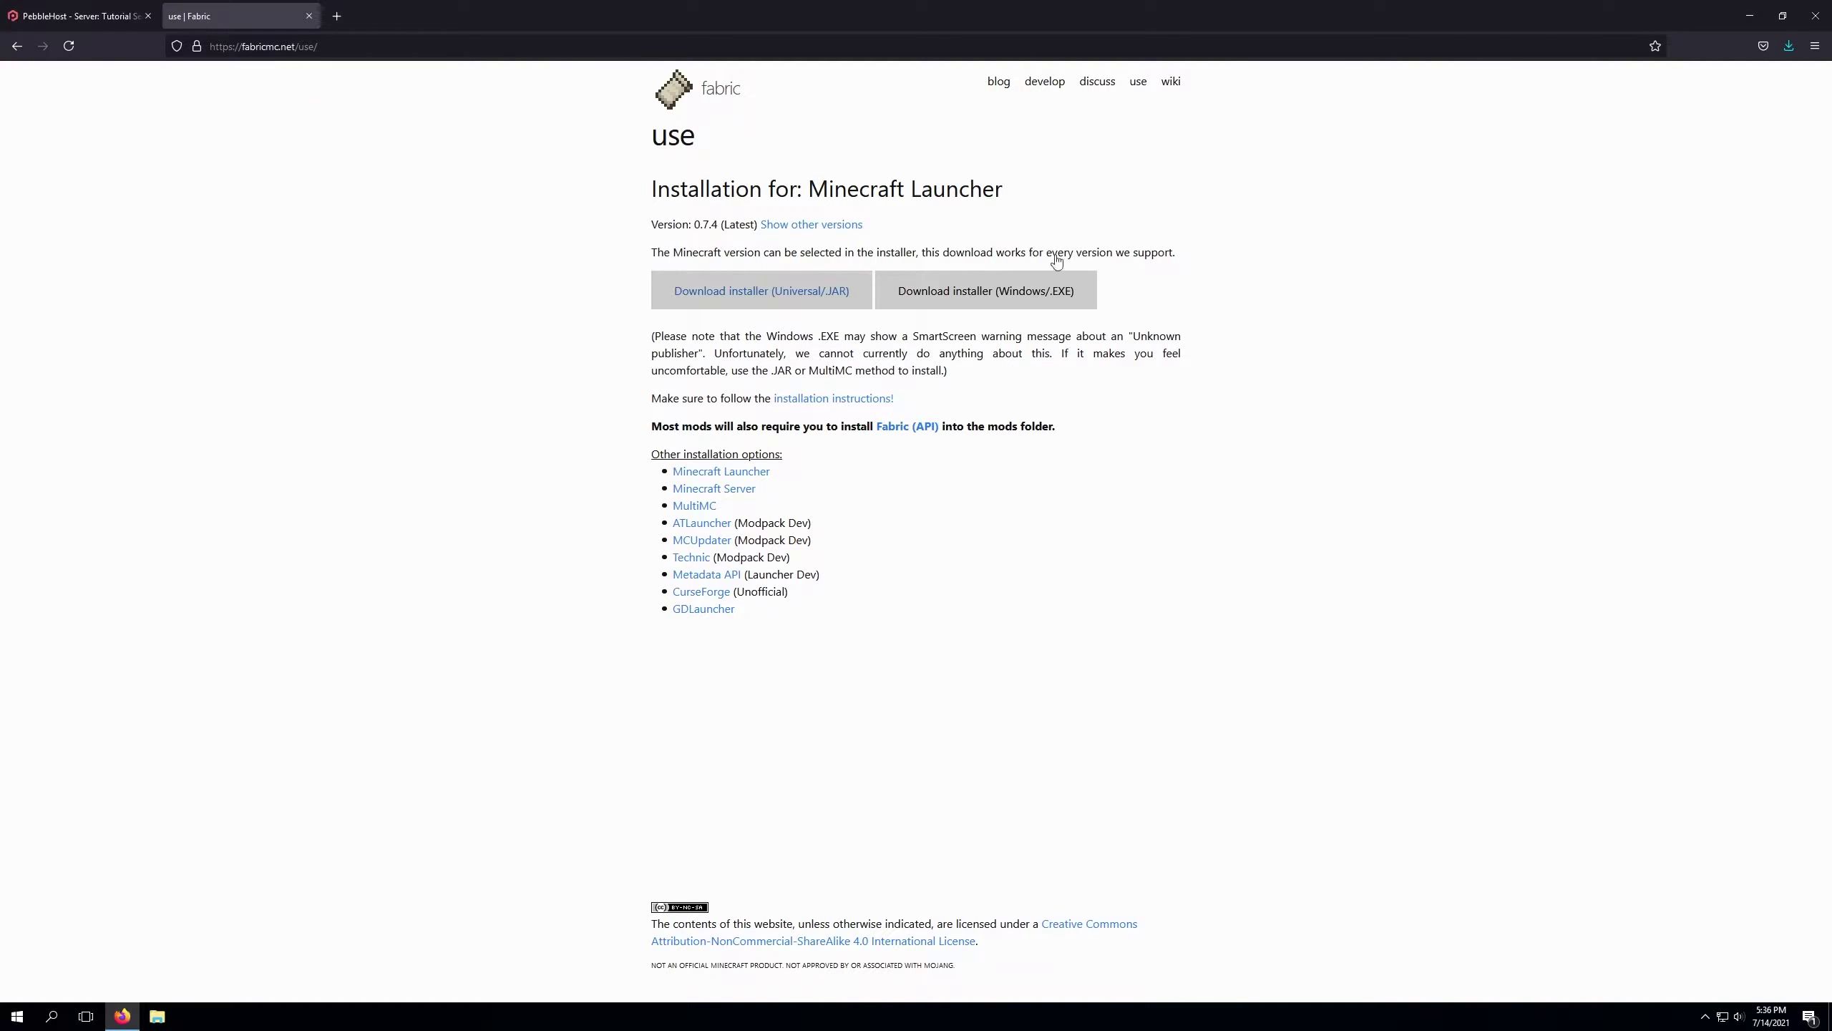
pyautogui.click(798, 294)
pyautogui.click(974, 552)
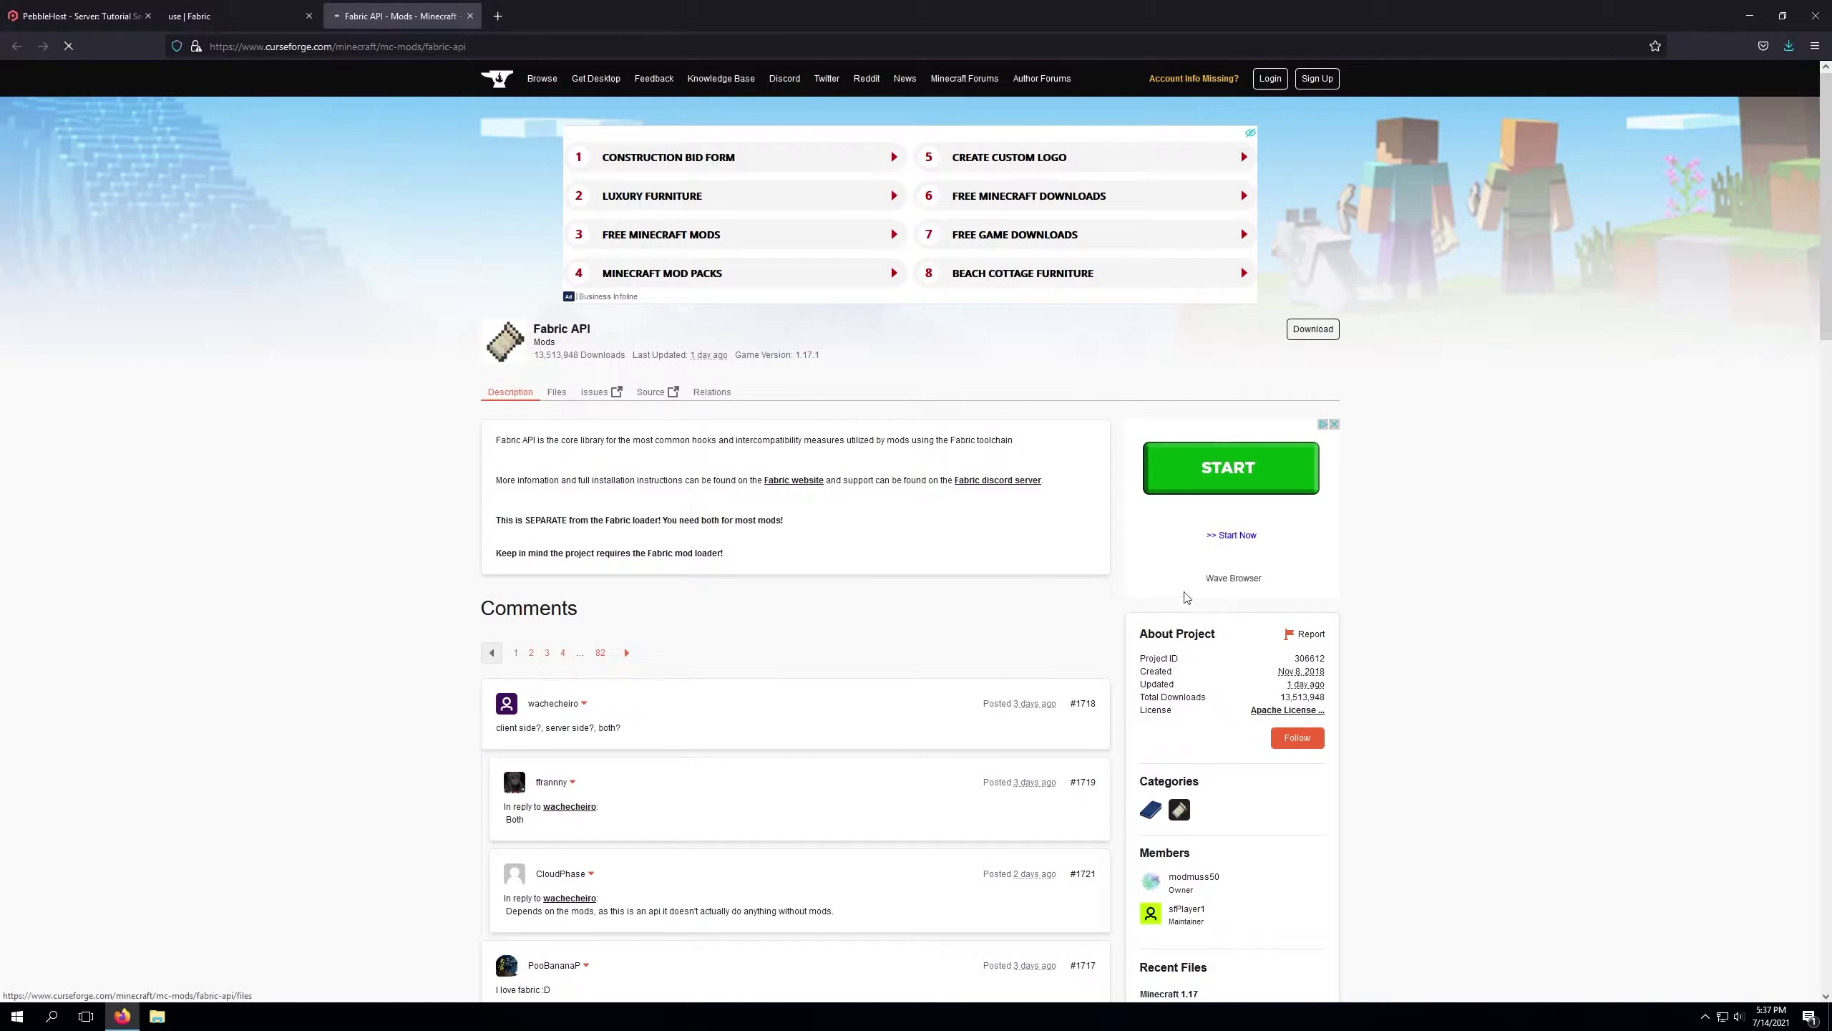
# Step: Download the Fabric API 0.37.0 file for Minecraft 1.17.1 from CurseForge's file list
pyautogui.click(556, 394)
pyautogui.click(223, 16)
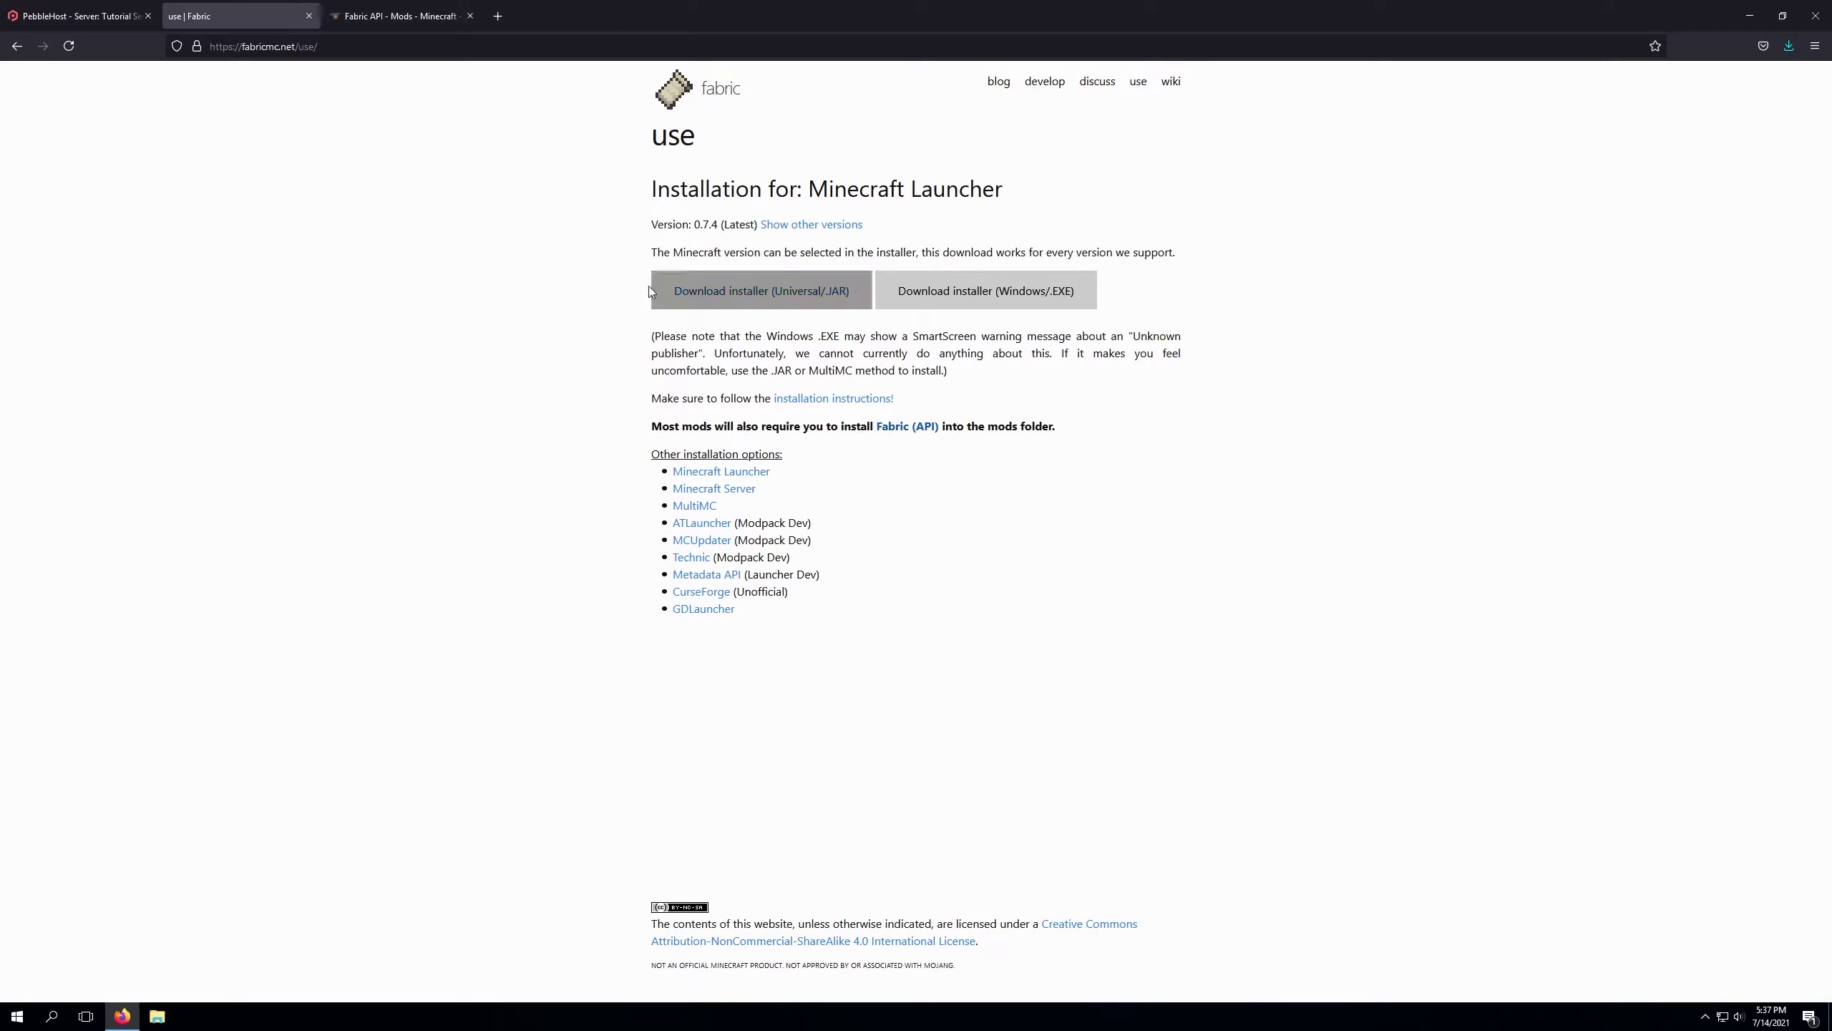
pyautogui.click(400, 15)
pyautogui.scroll(-4, 445, 451)
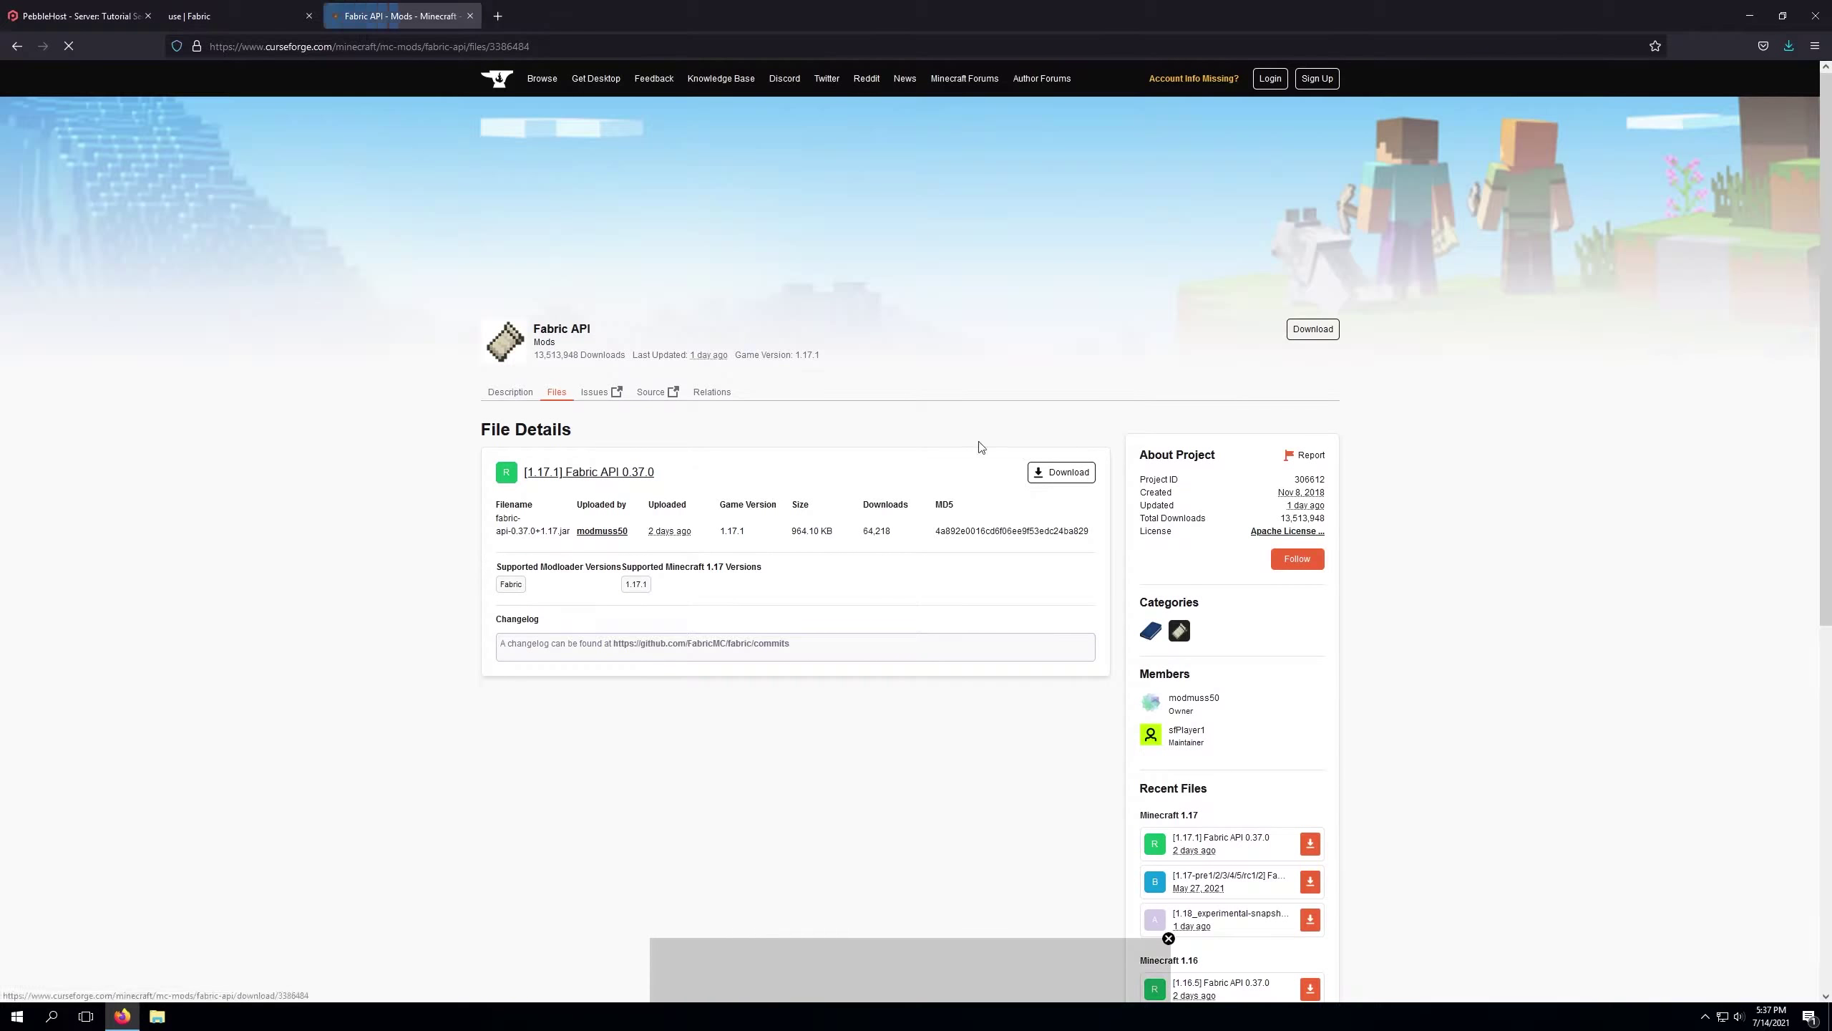
pyautogui.click(1062, 472)
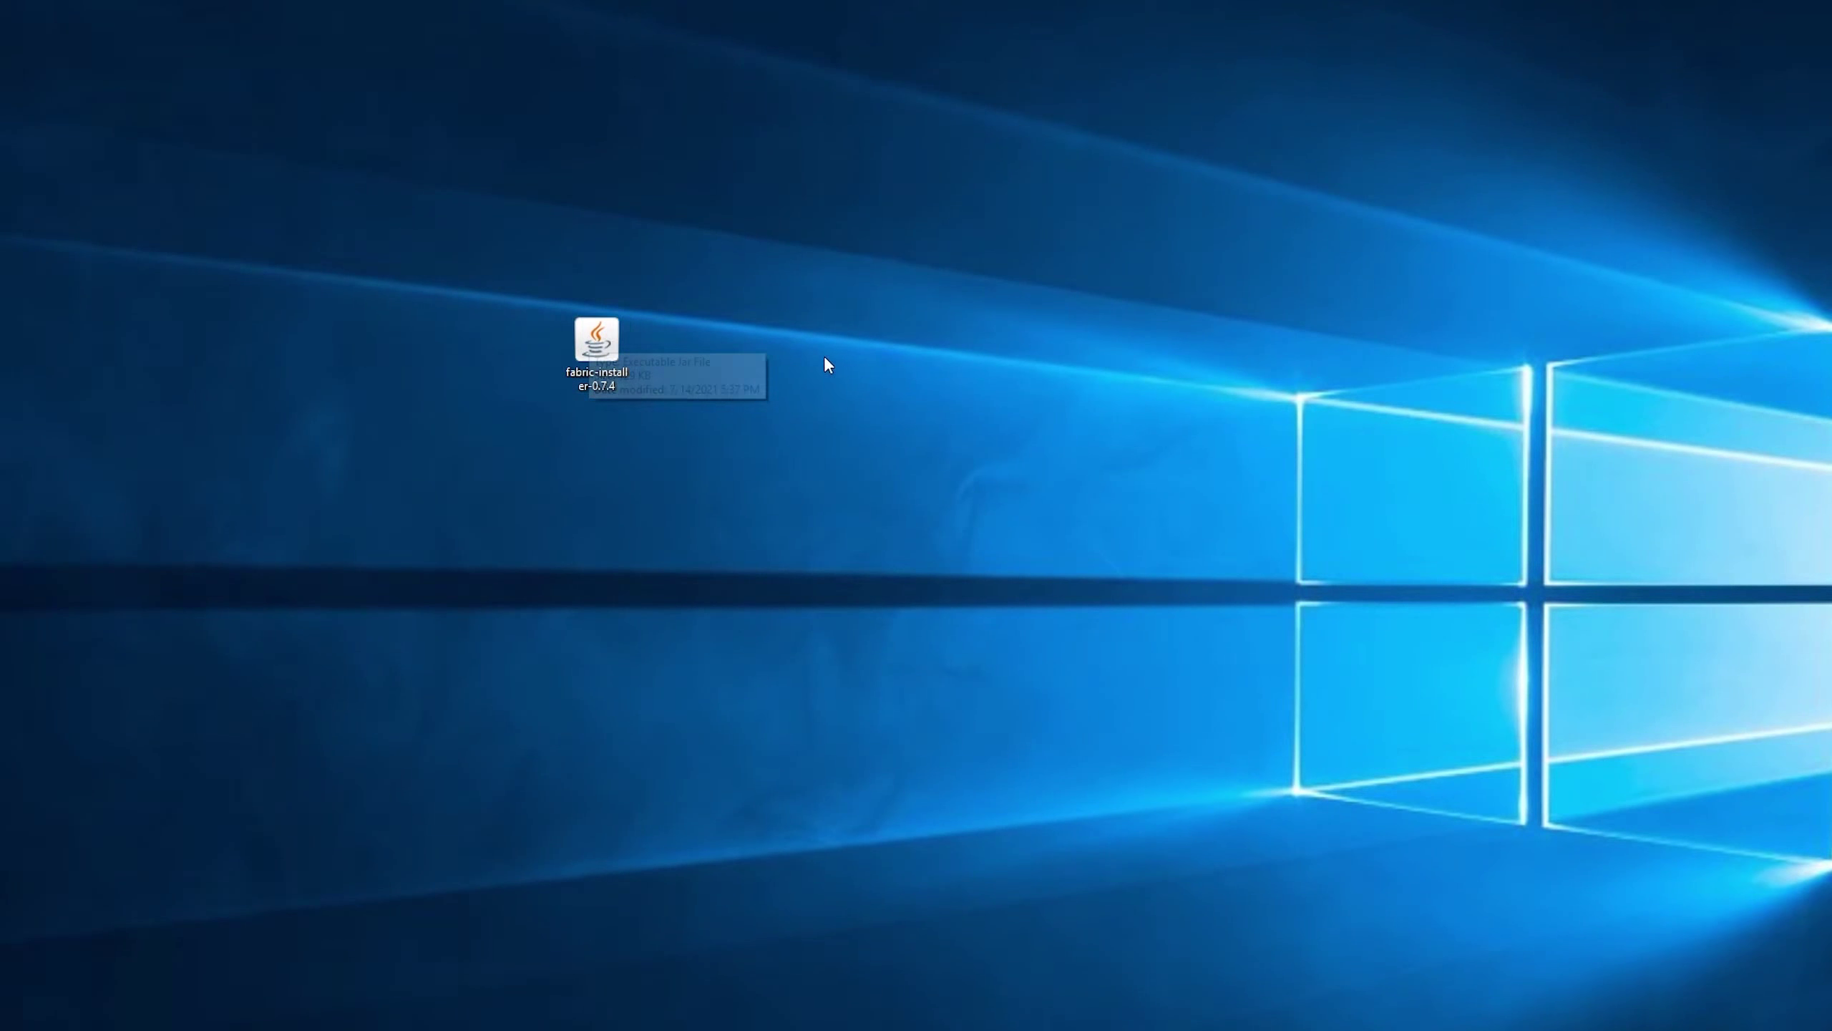
# Step: Create a desktop folder named Fabric, move the installer into it, and open it
pyautogui.rightClick(815, 337)
pyautogui.moveTo(902, 487)
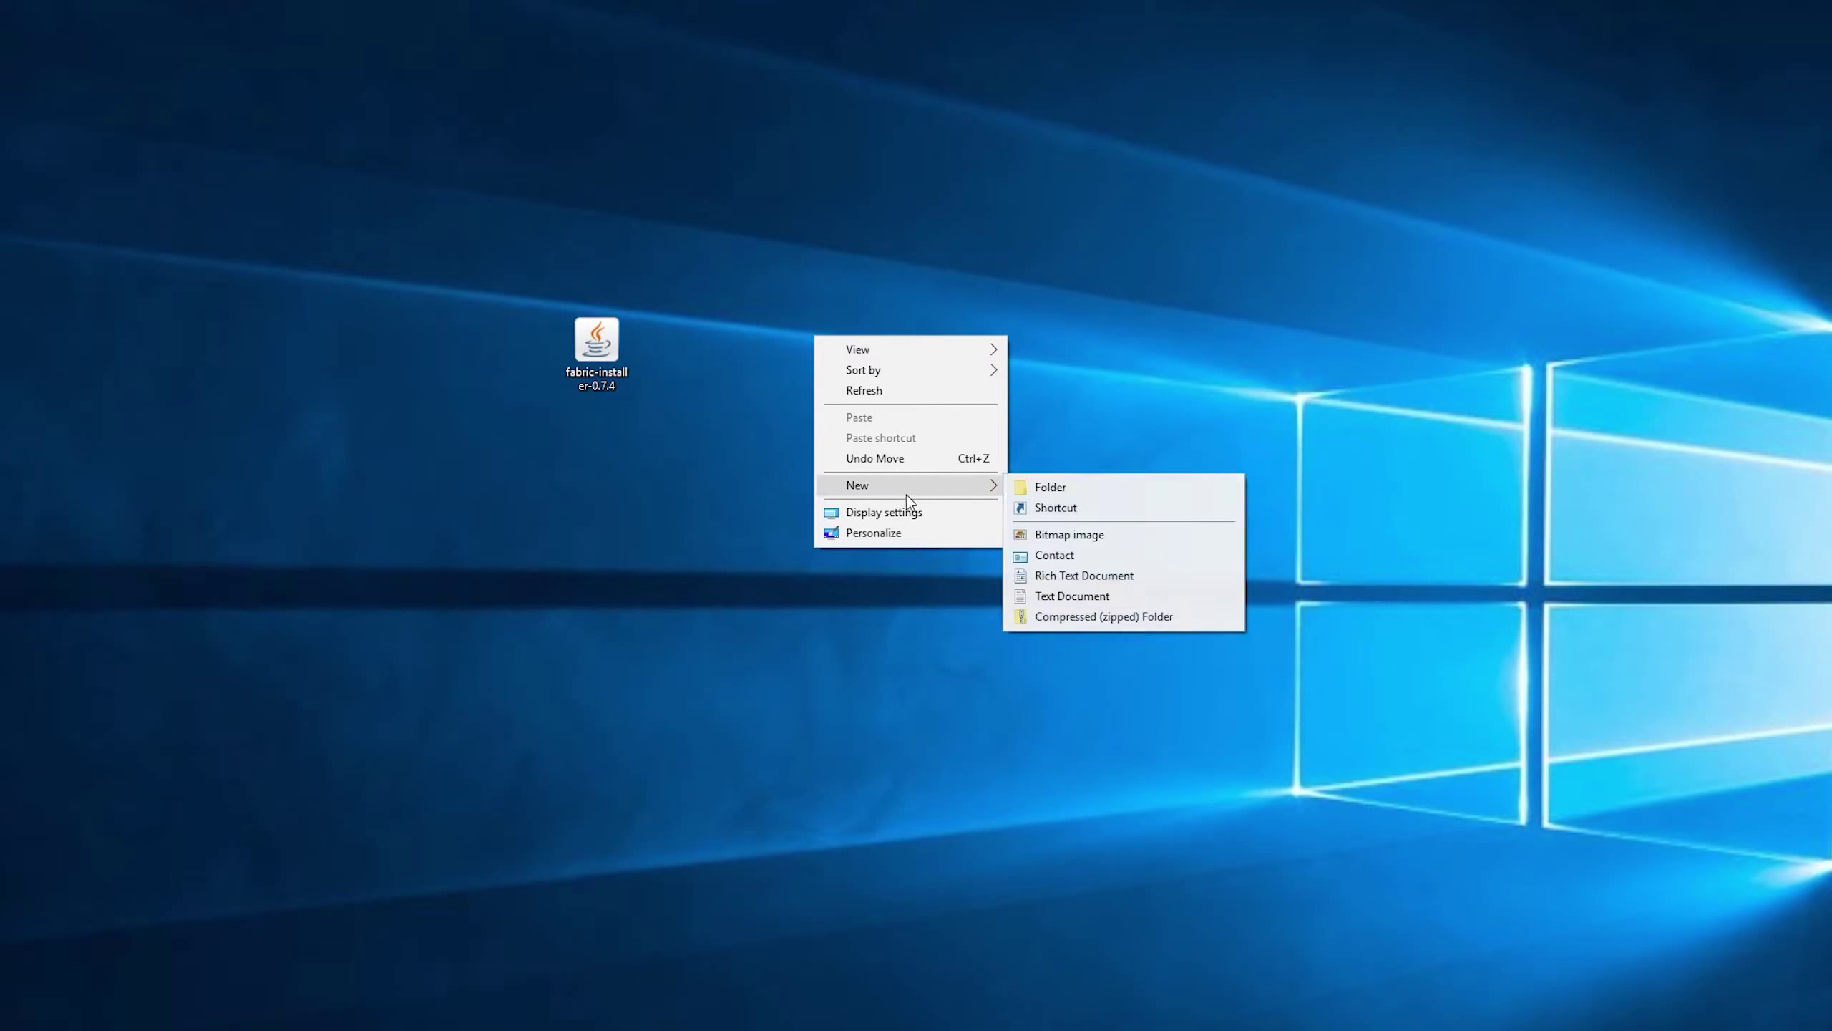
pyautogui.click(1081, 483)
pyautogui.write('Fa')
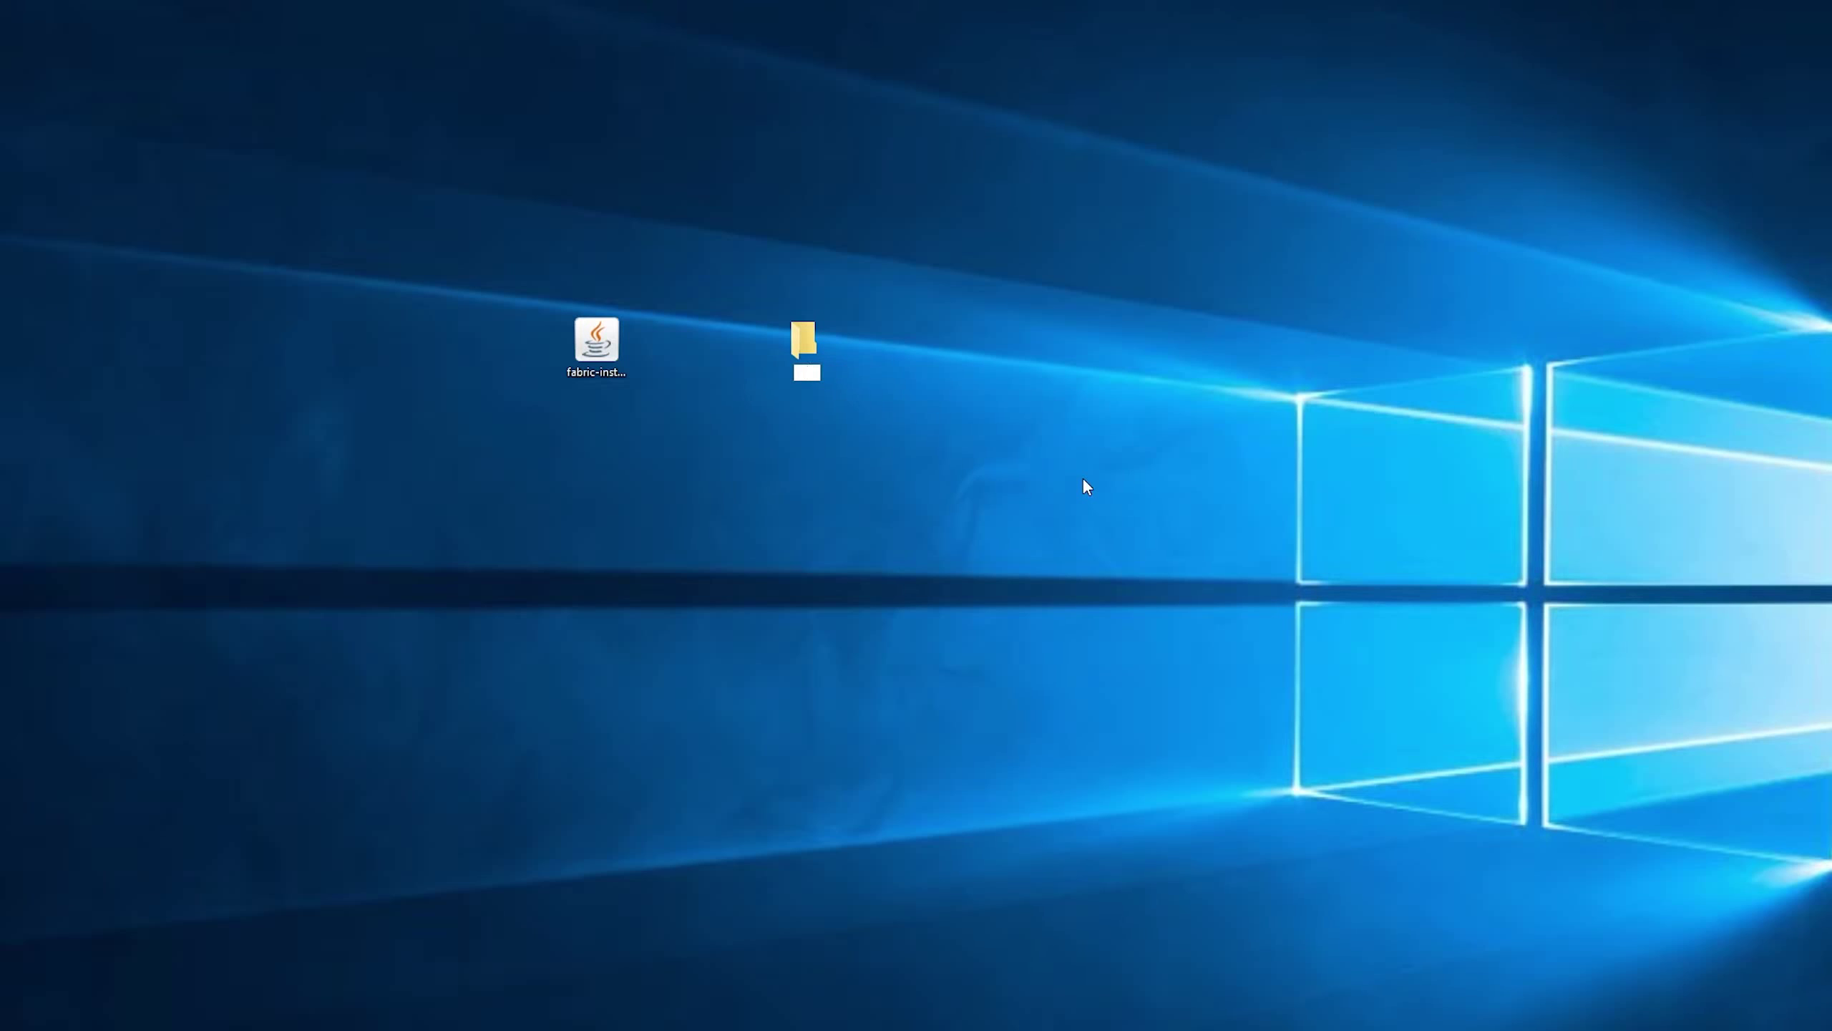
pyautogui.write('bric')
pyautogui.press('Return')
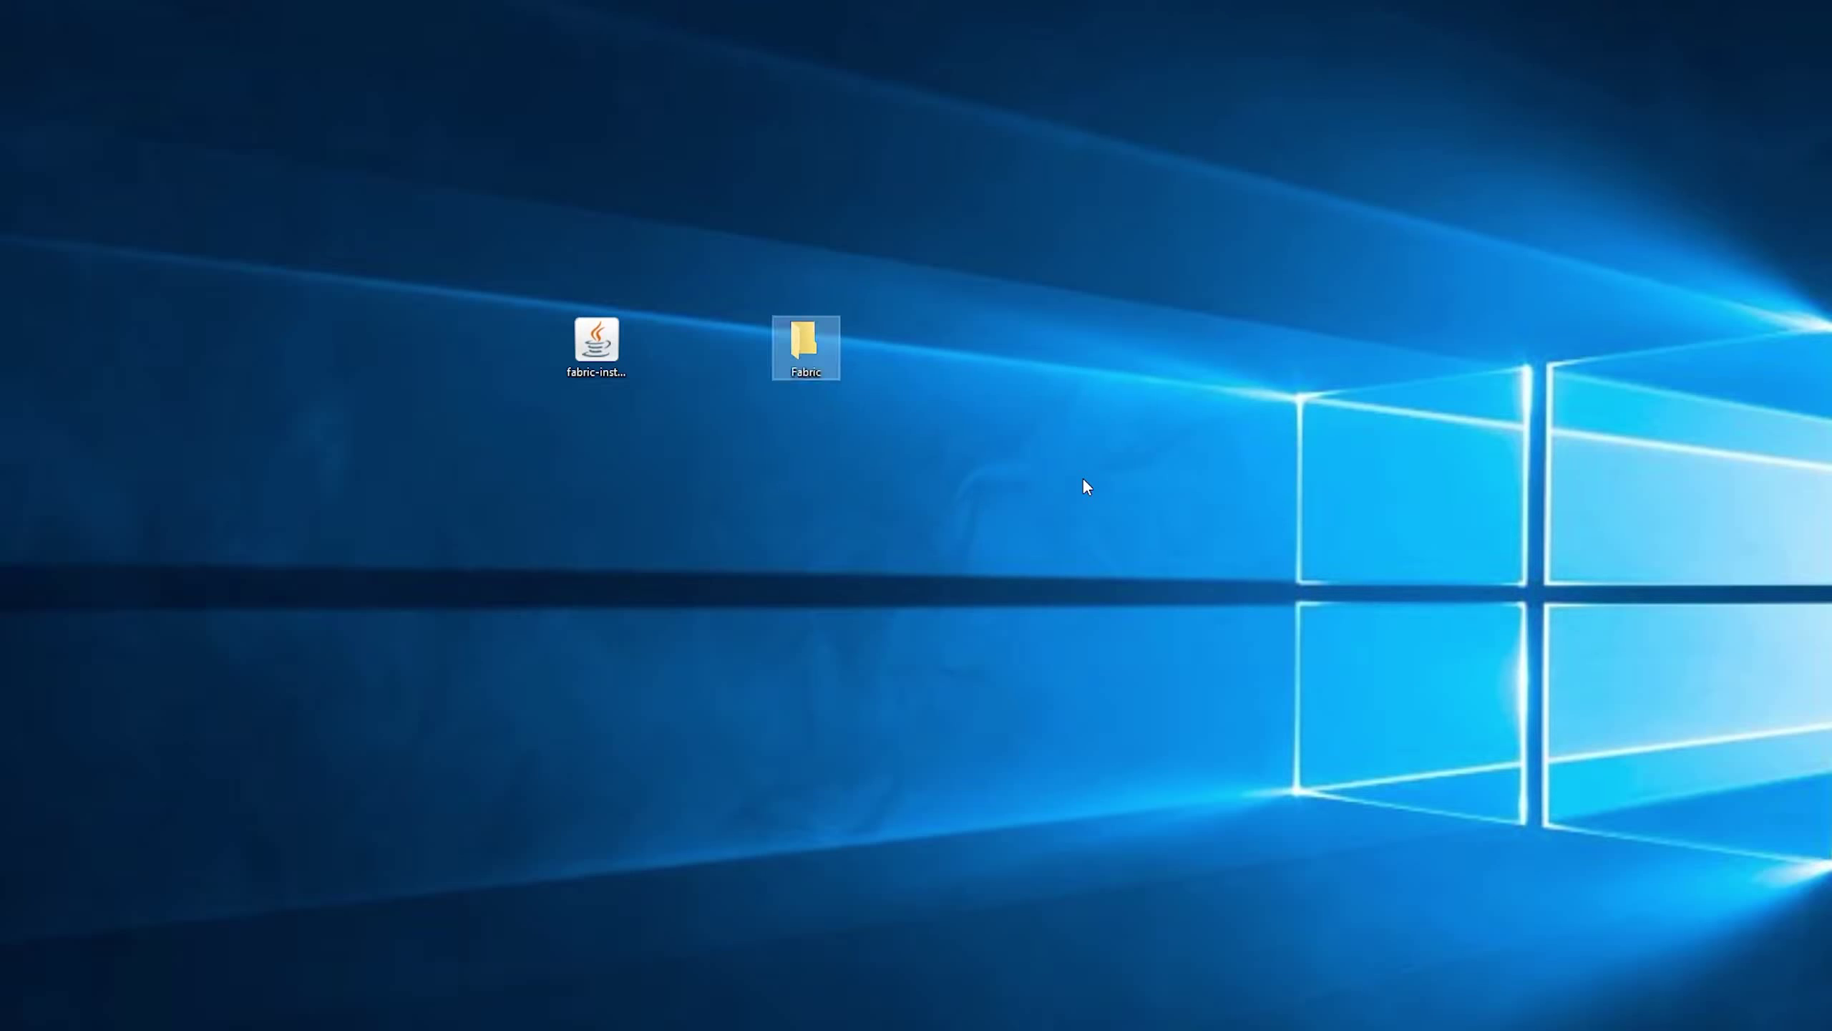
pyautogui.moveTo(592, 353); pyautogui.dragTo(796, 343)
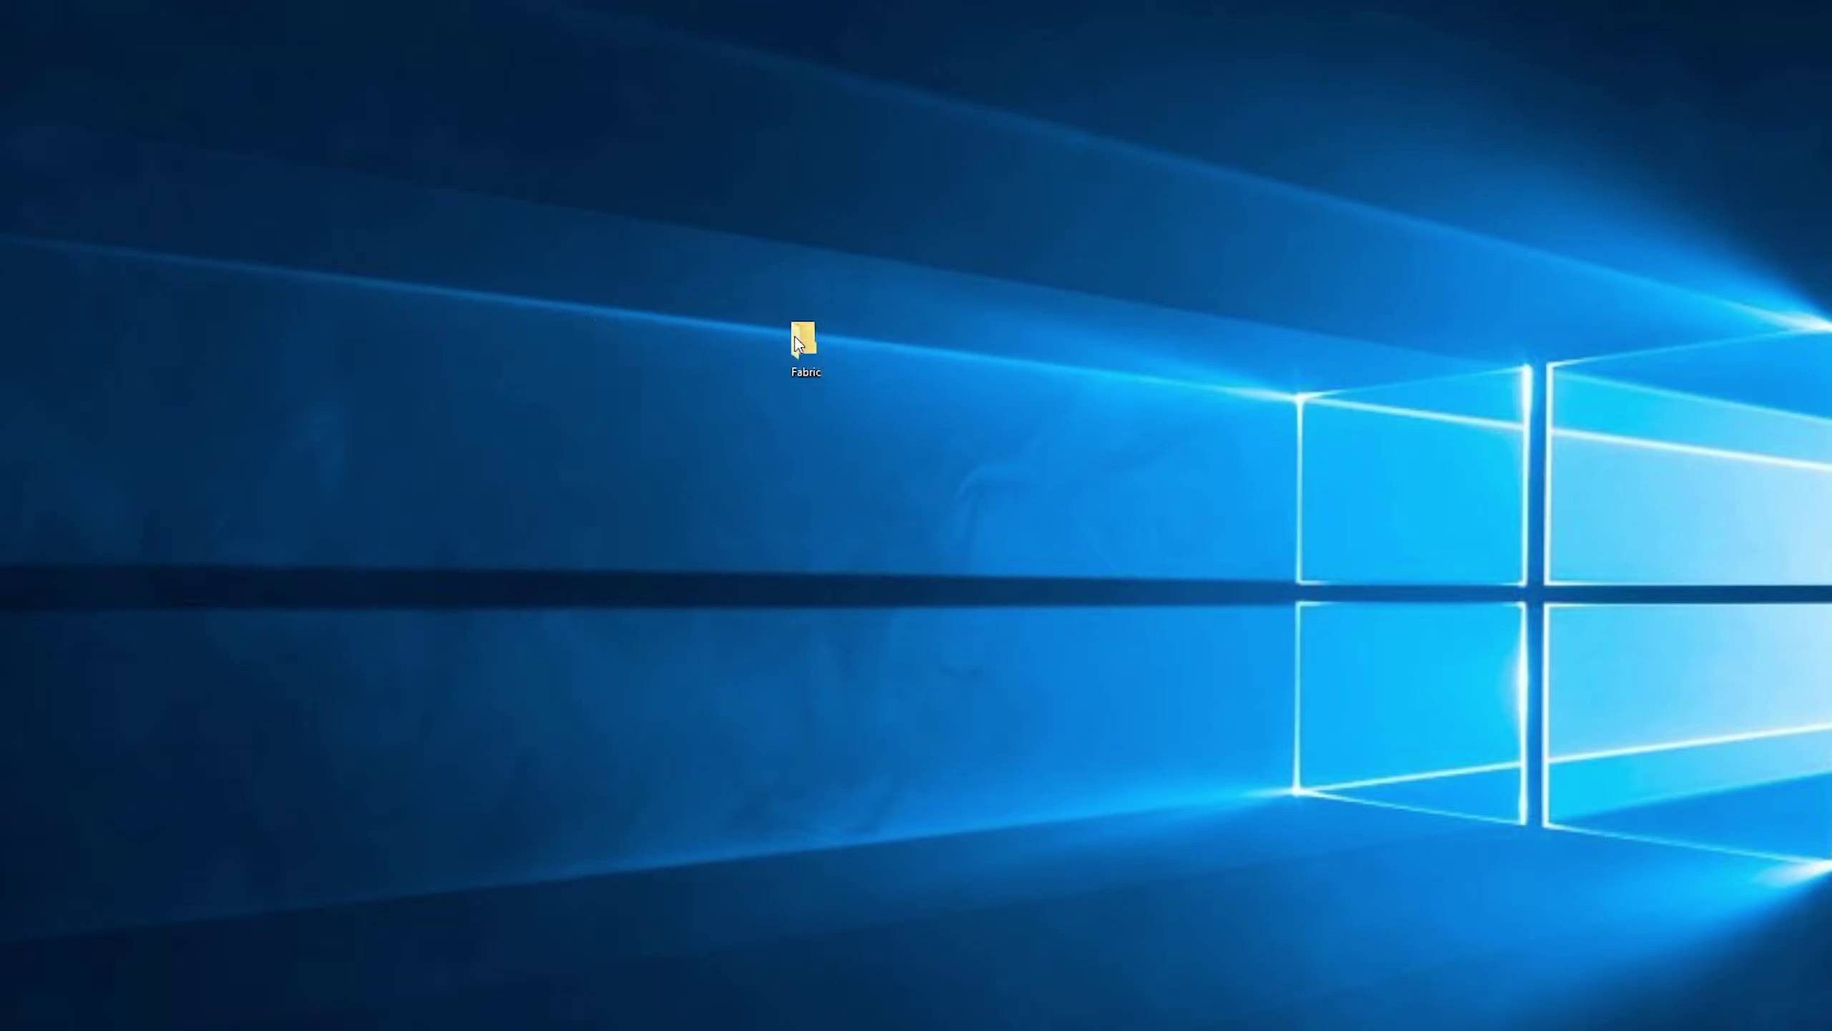
pyautogui.doubleClick(807, 341)
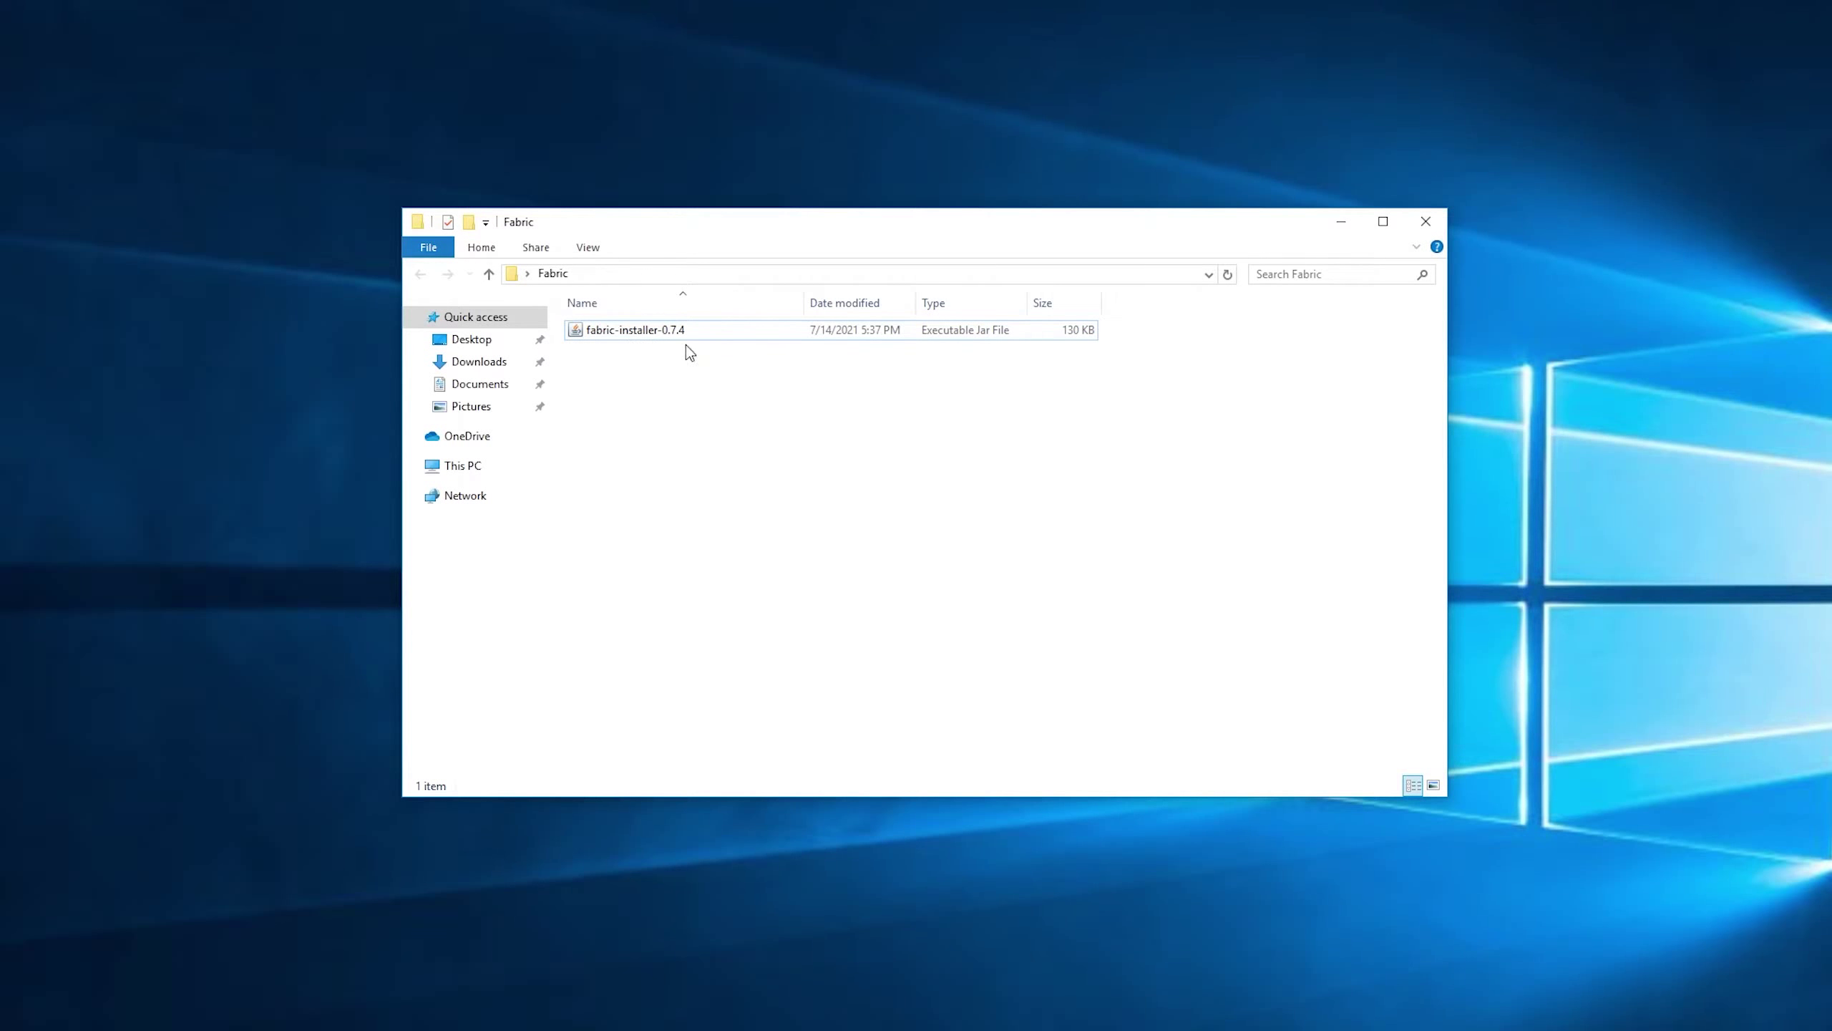
# Step: Run fabric-installer-0.7.4 with Java
pyautogui.click(671, 333)
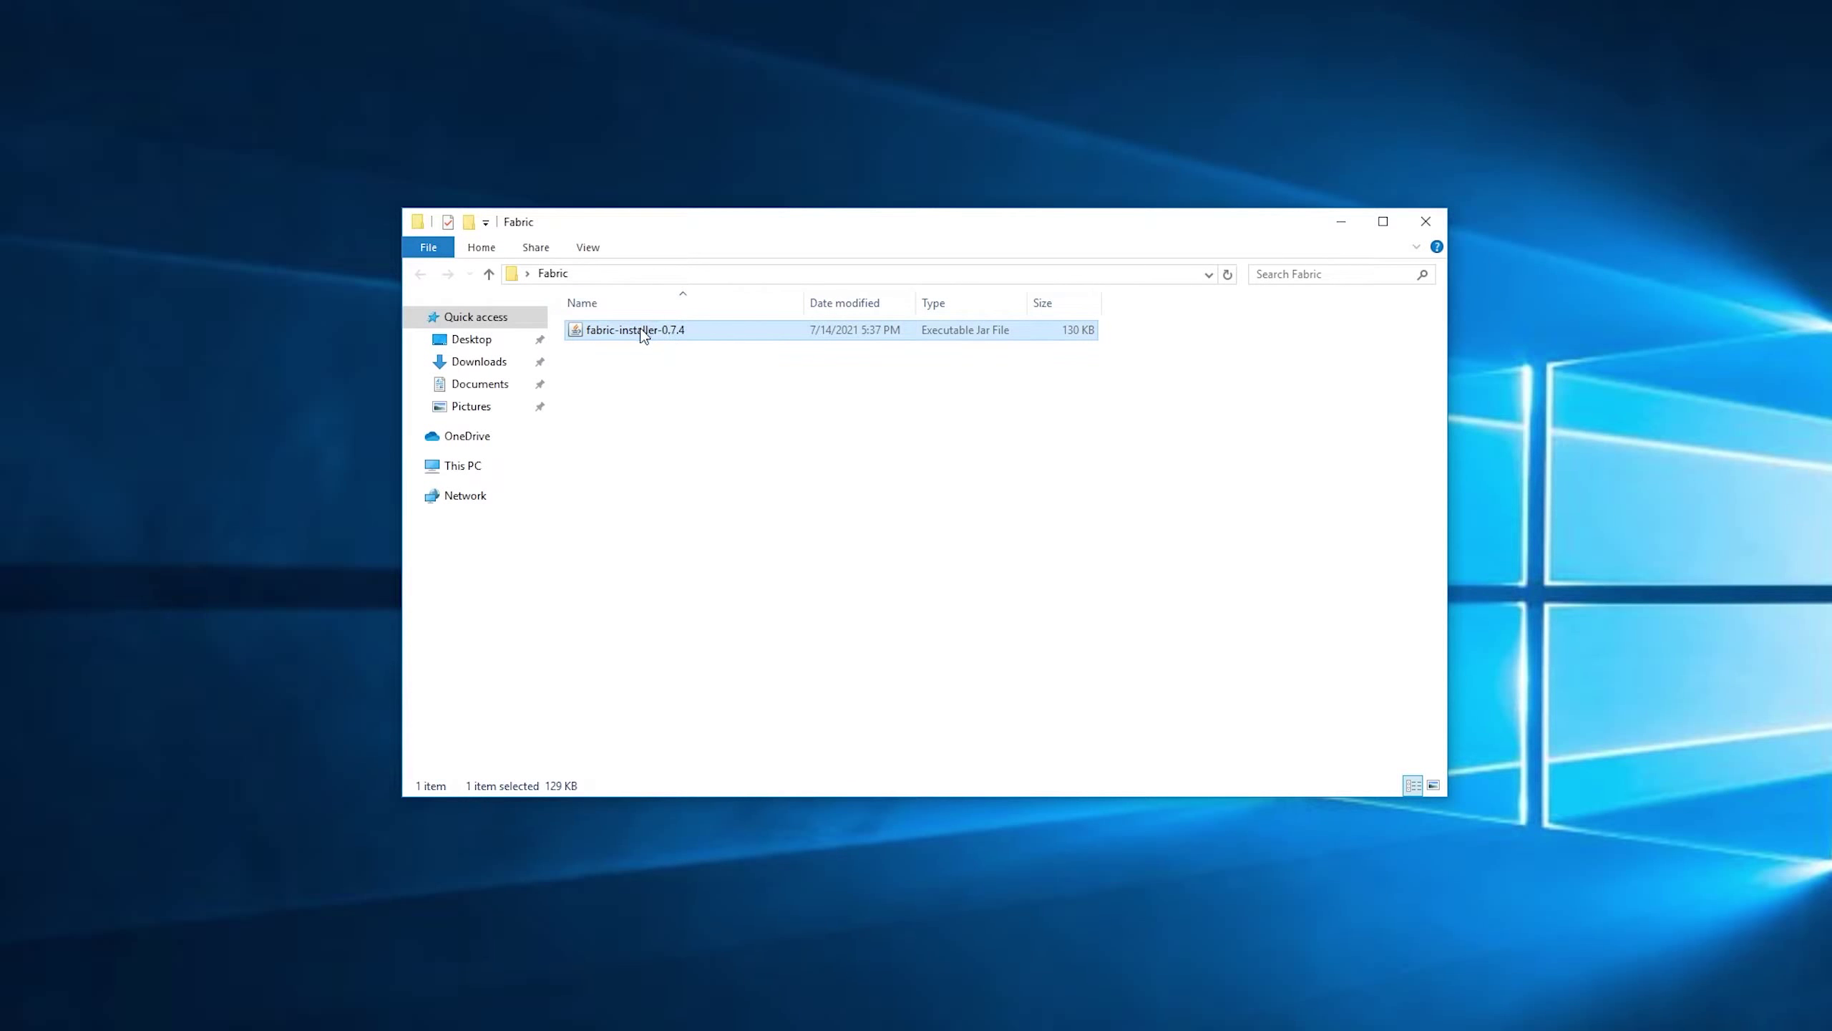
pyautogui.rightClick(642, 333)
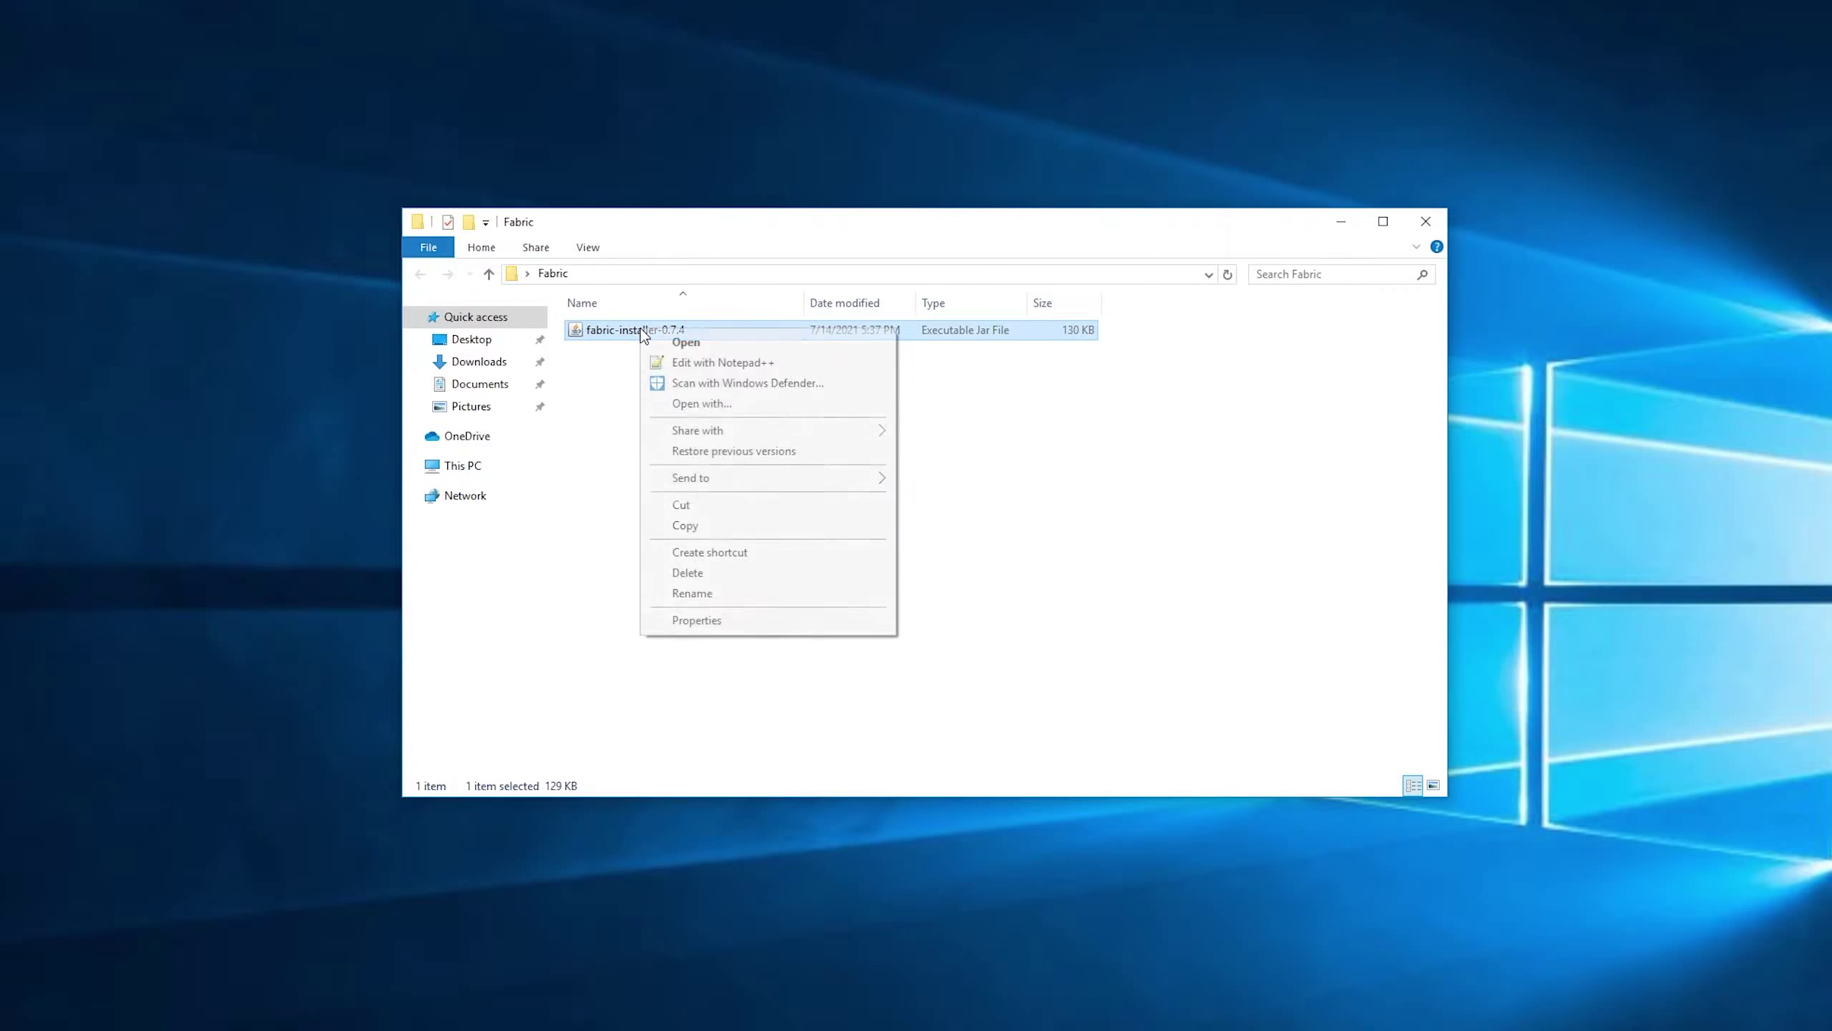
pyautogui.click(752, 406)
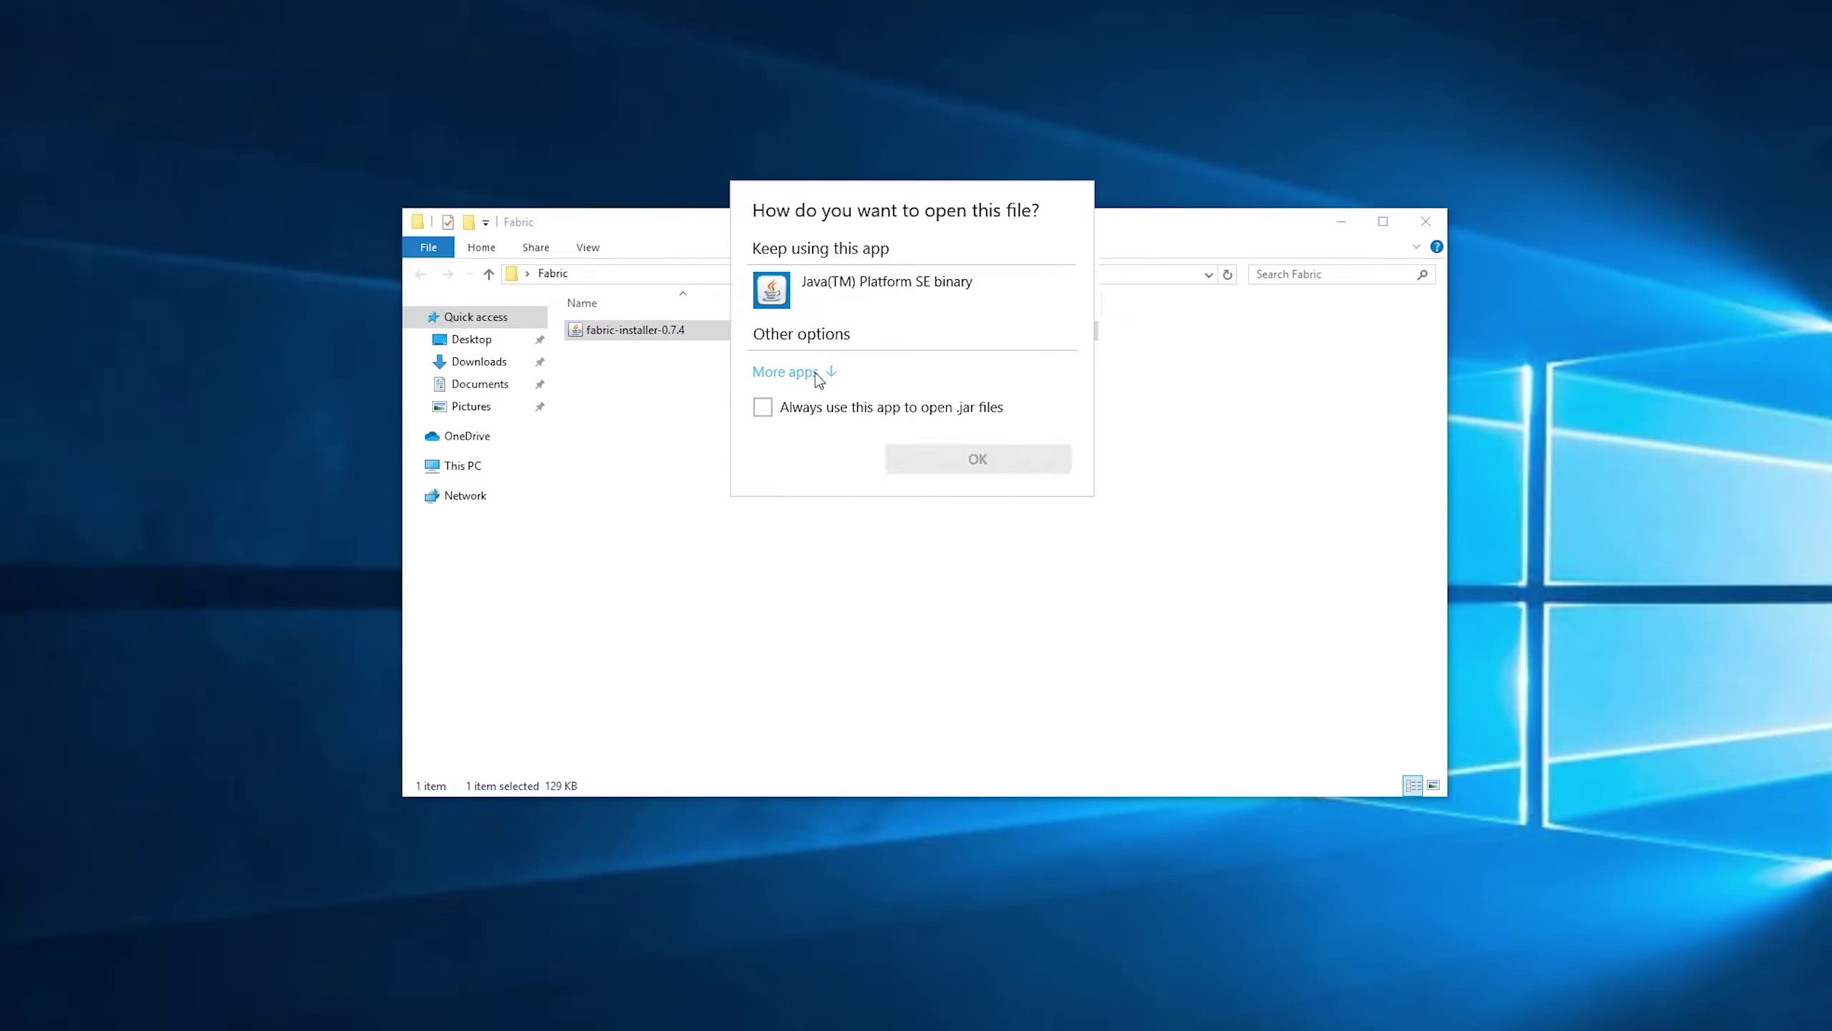
pyautogui.click(808, 372)
pyautogui.click(1291, 396)
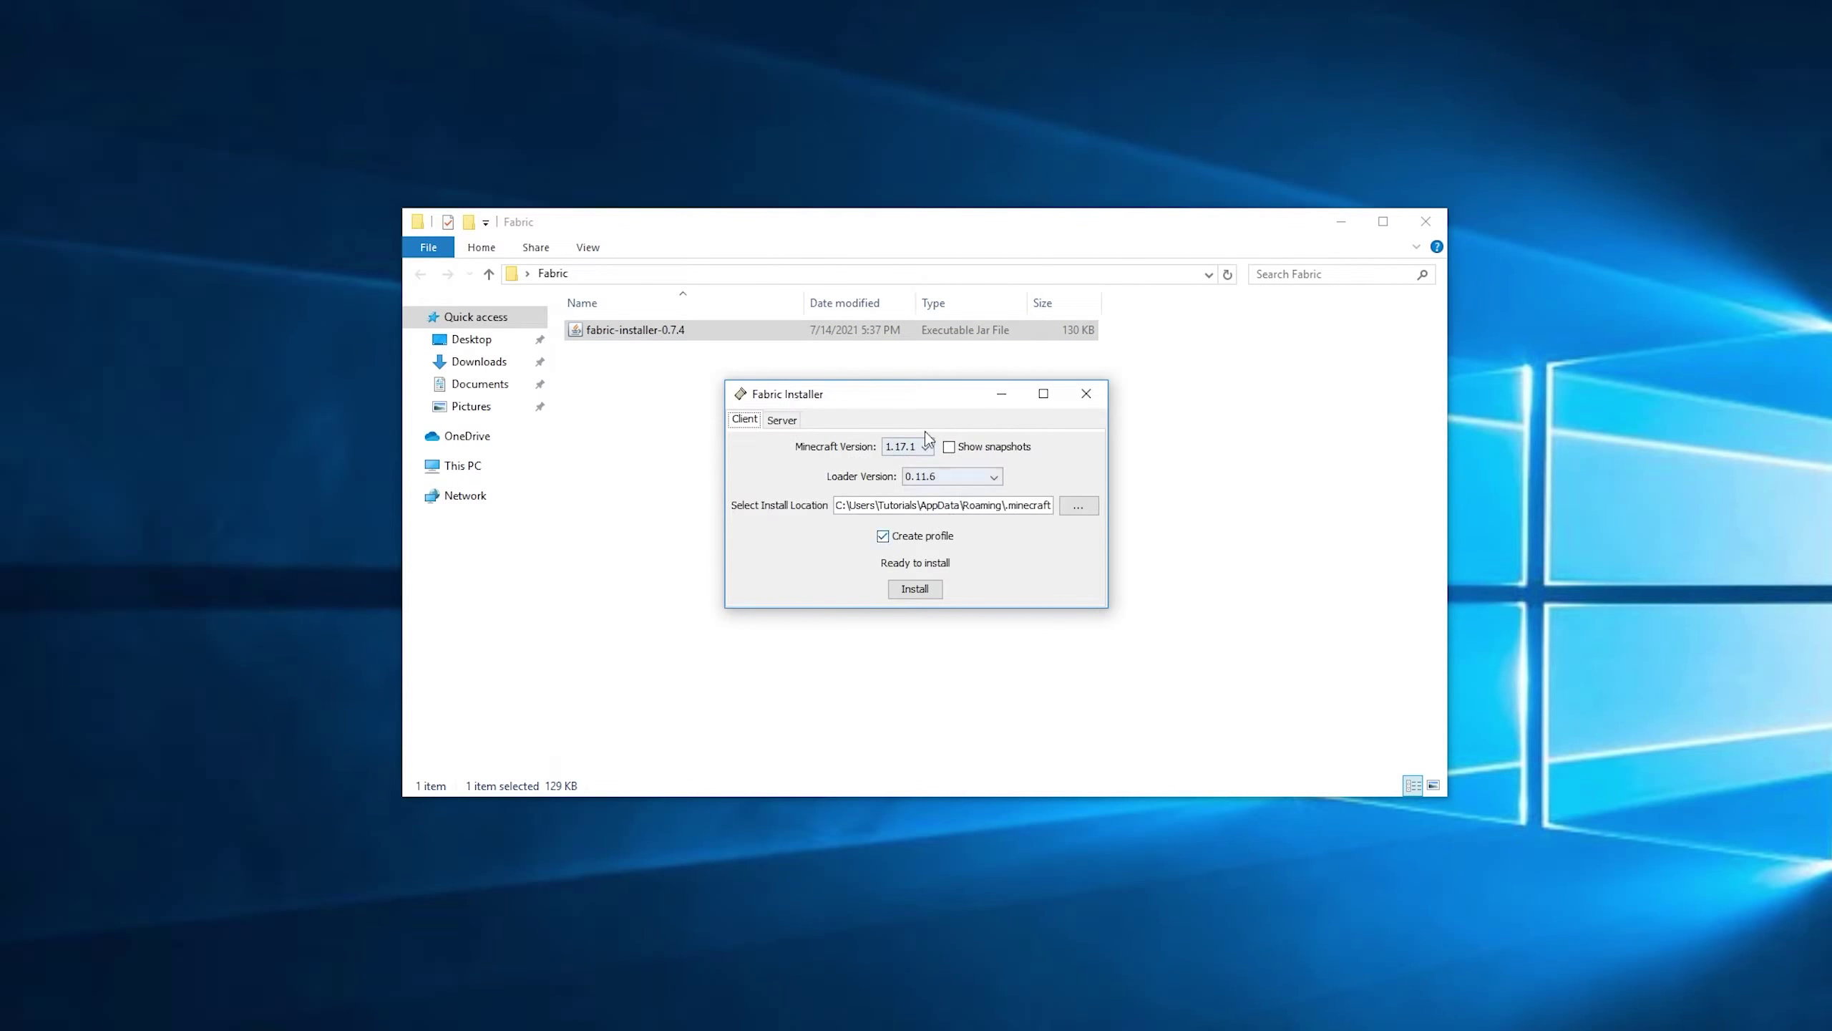
# Step: Install a Fabric server for Minecraft 1.17.1 with loader 0.11.6, then download the 1.17.1 server jar
pyautogui.click(783, 420)
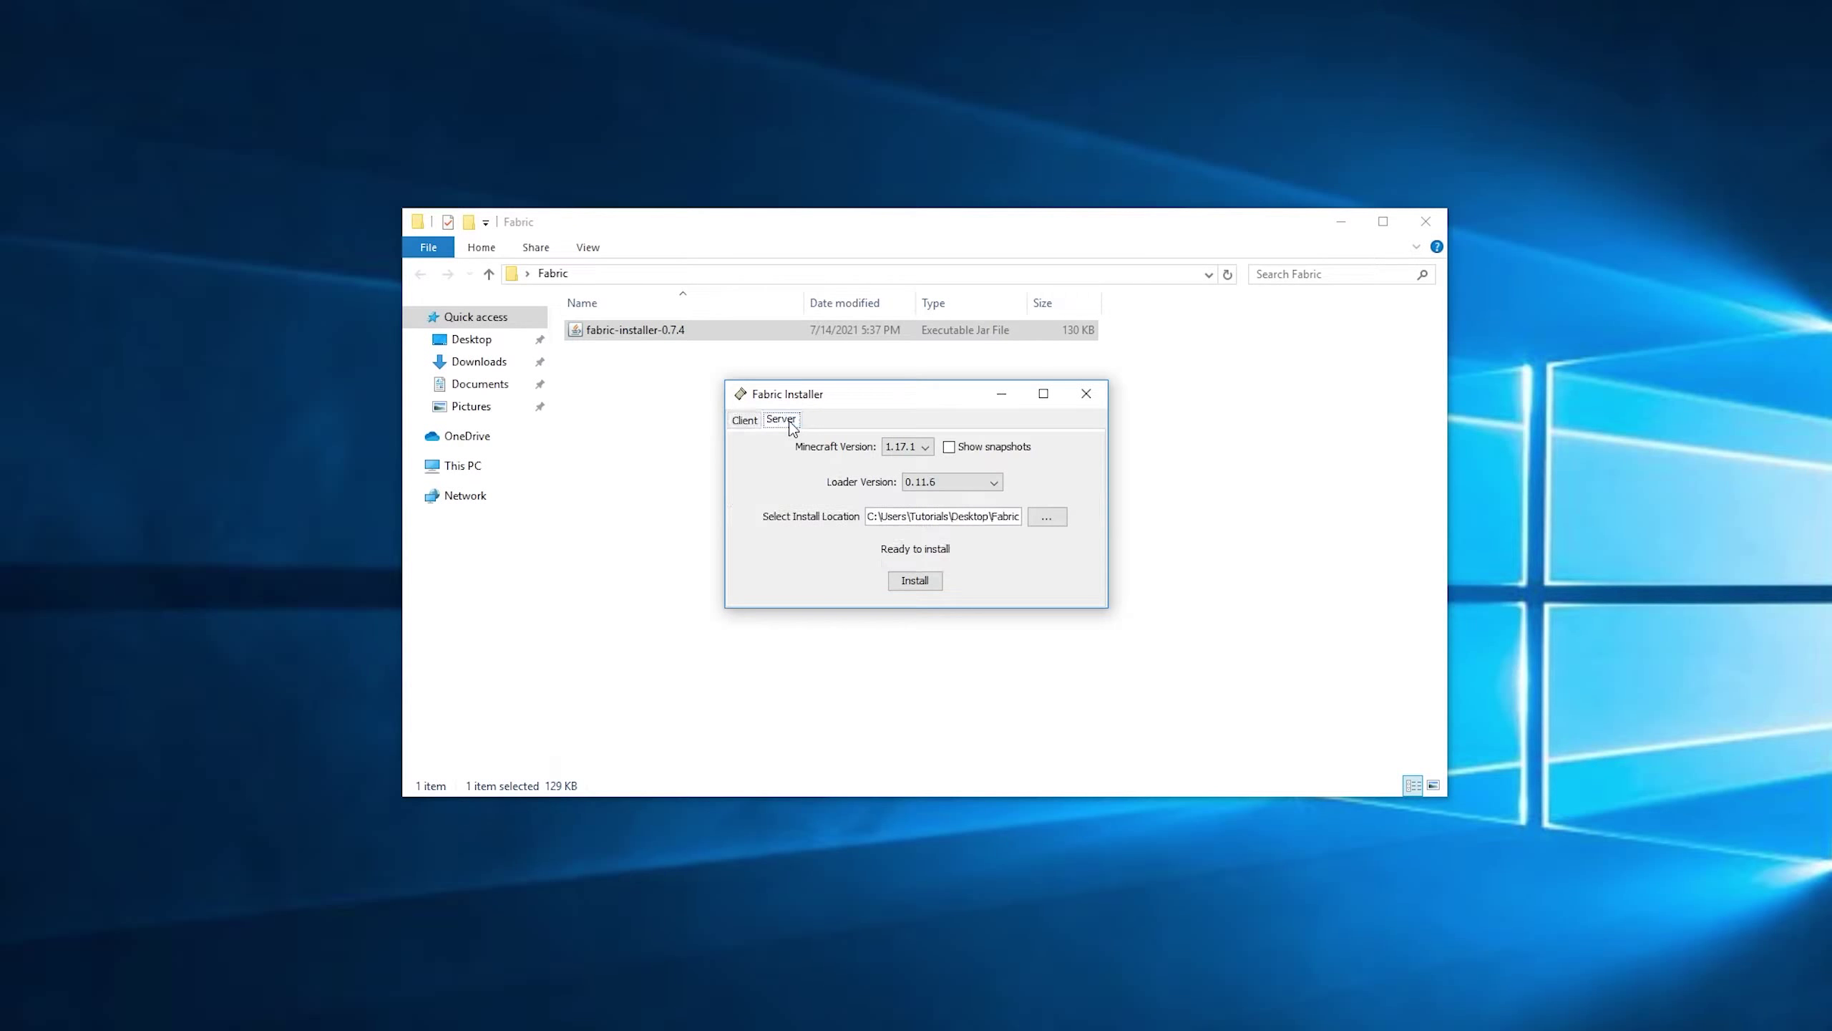
pyautogui.click(913, 447)
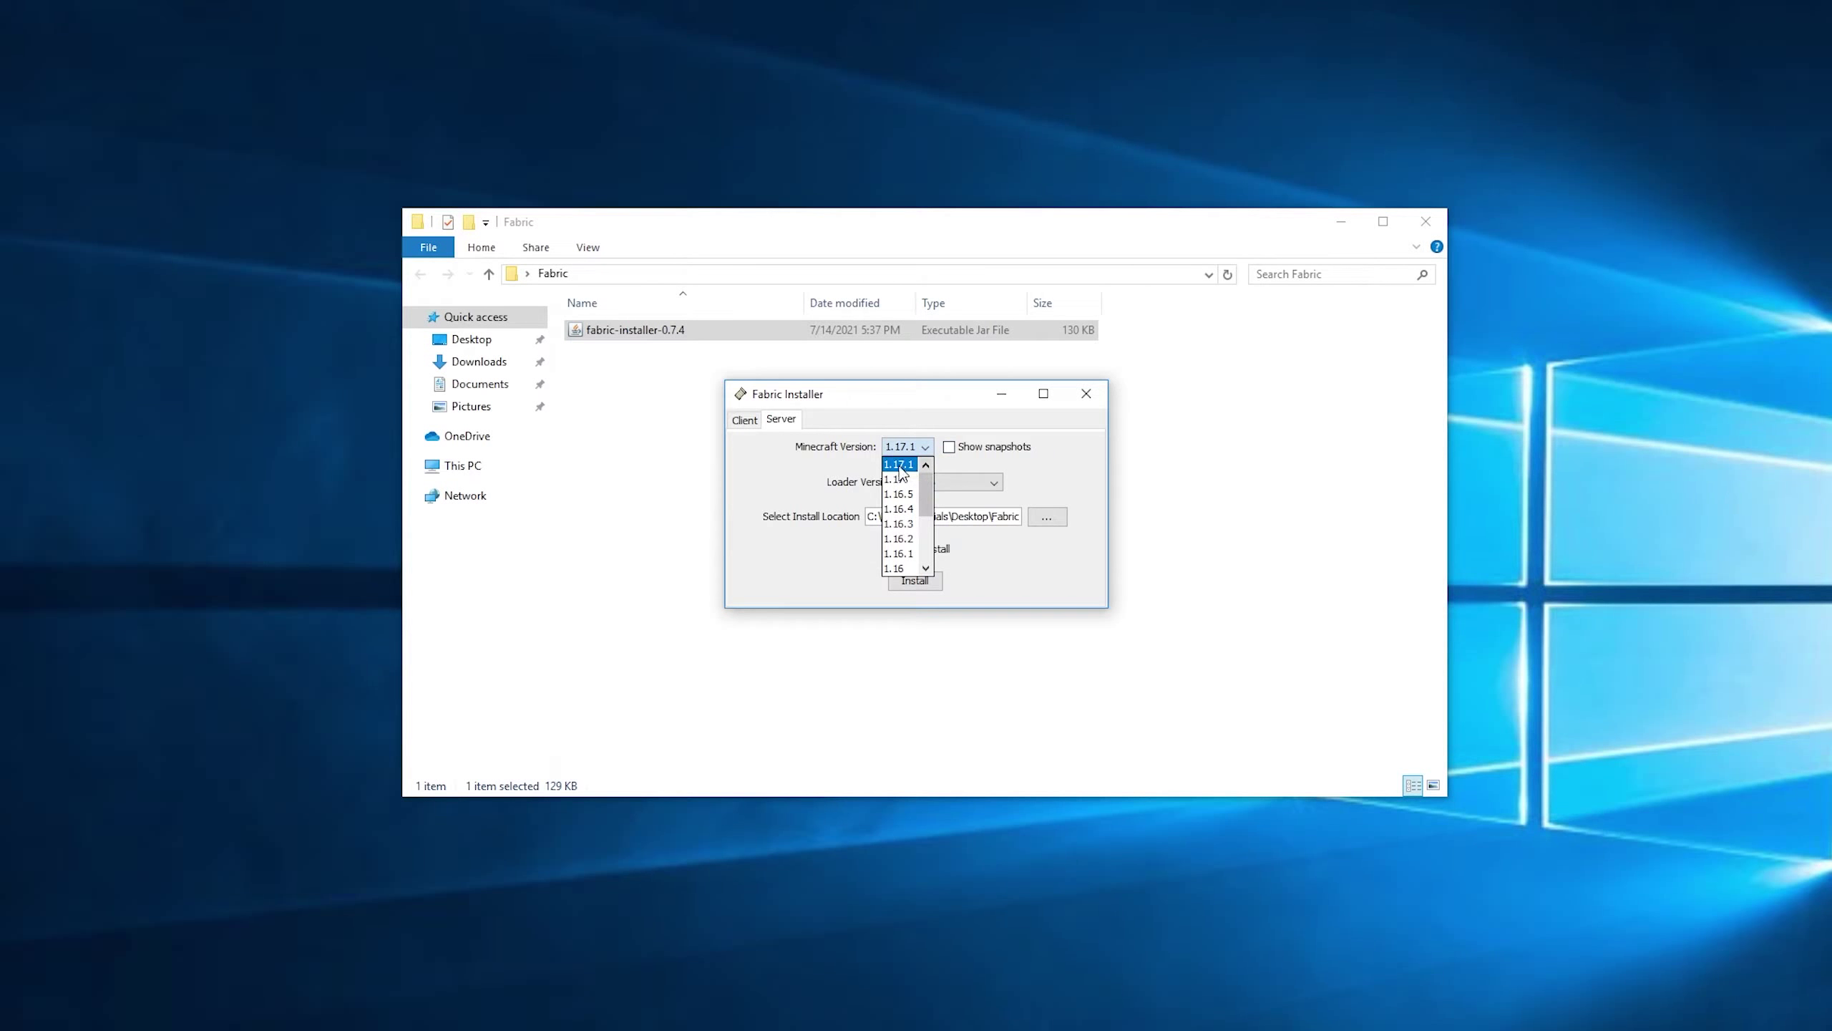
pyautogui.click(821, 465)
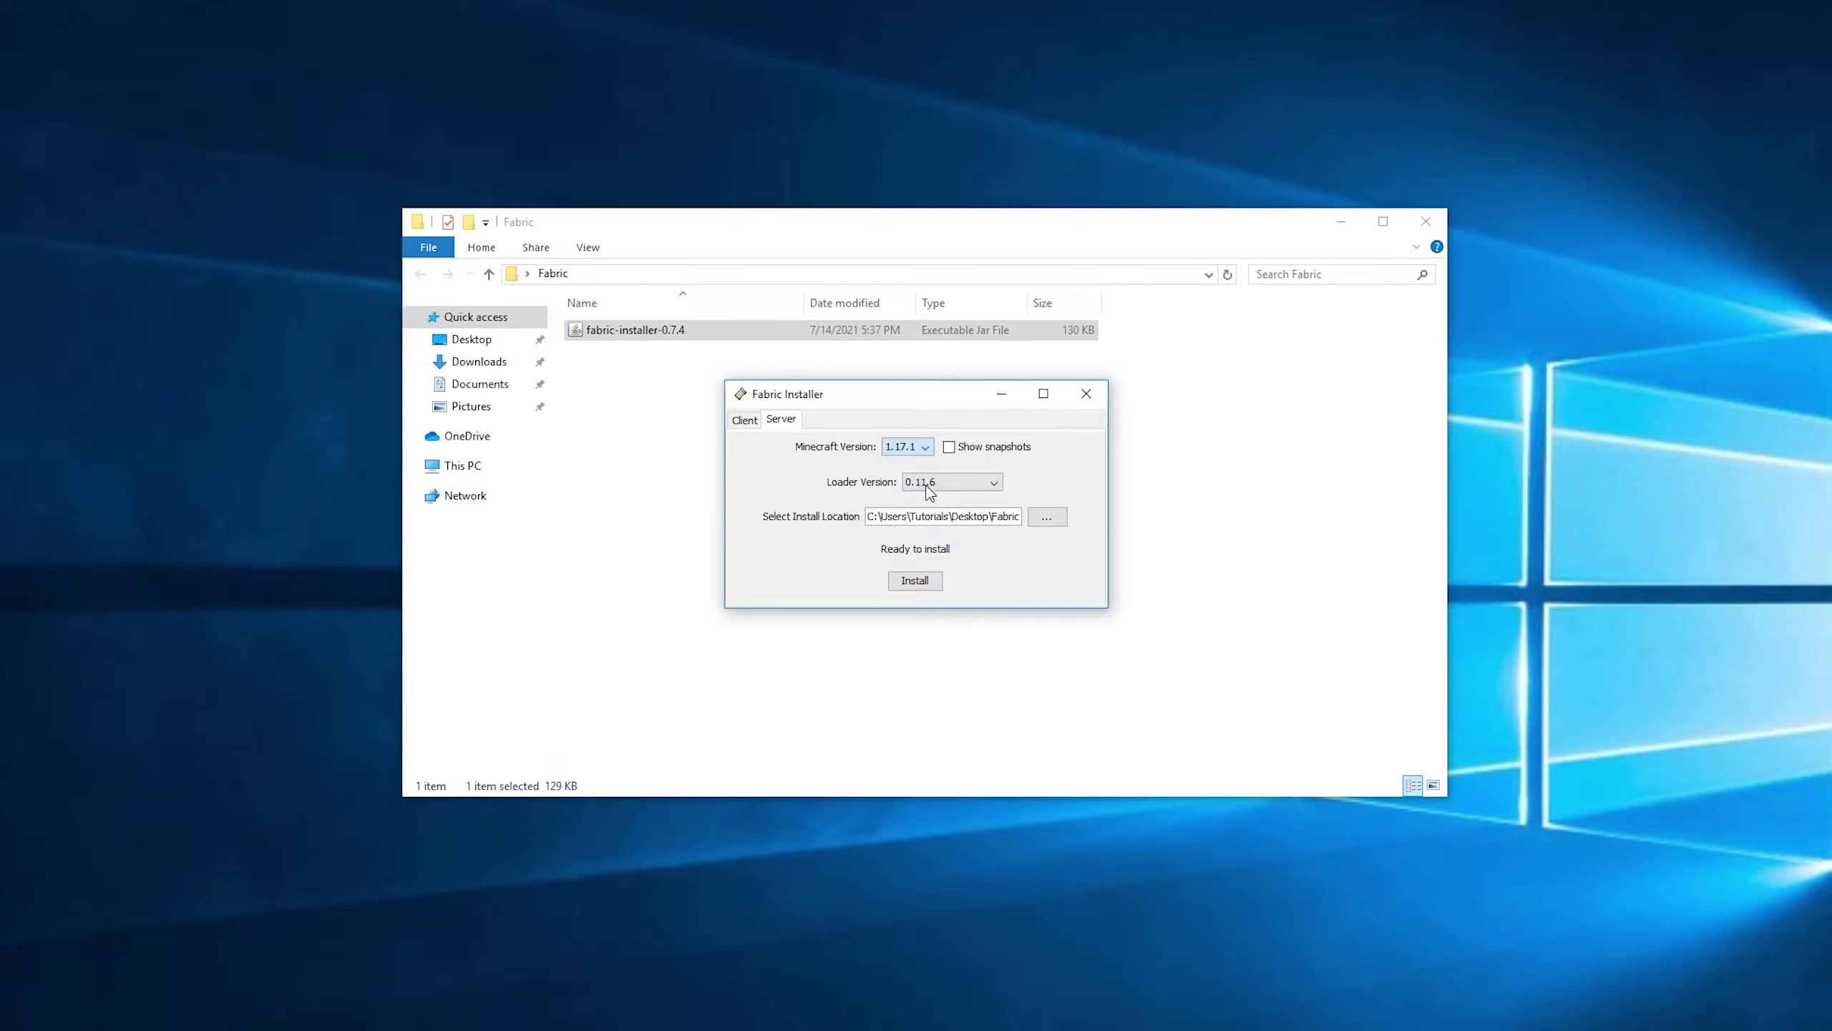
pyautogui.click(955, 482)
pyautogui.click(956, 482)
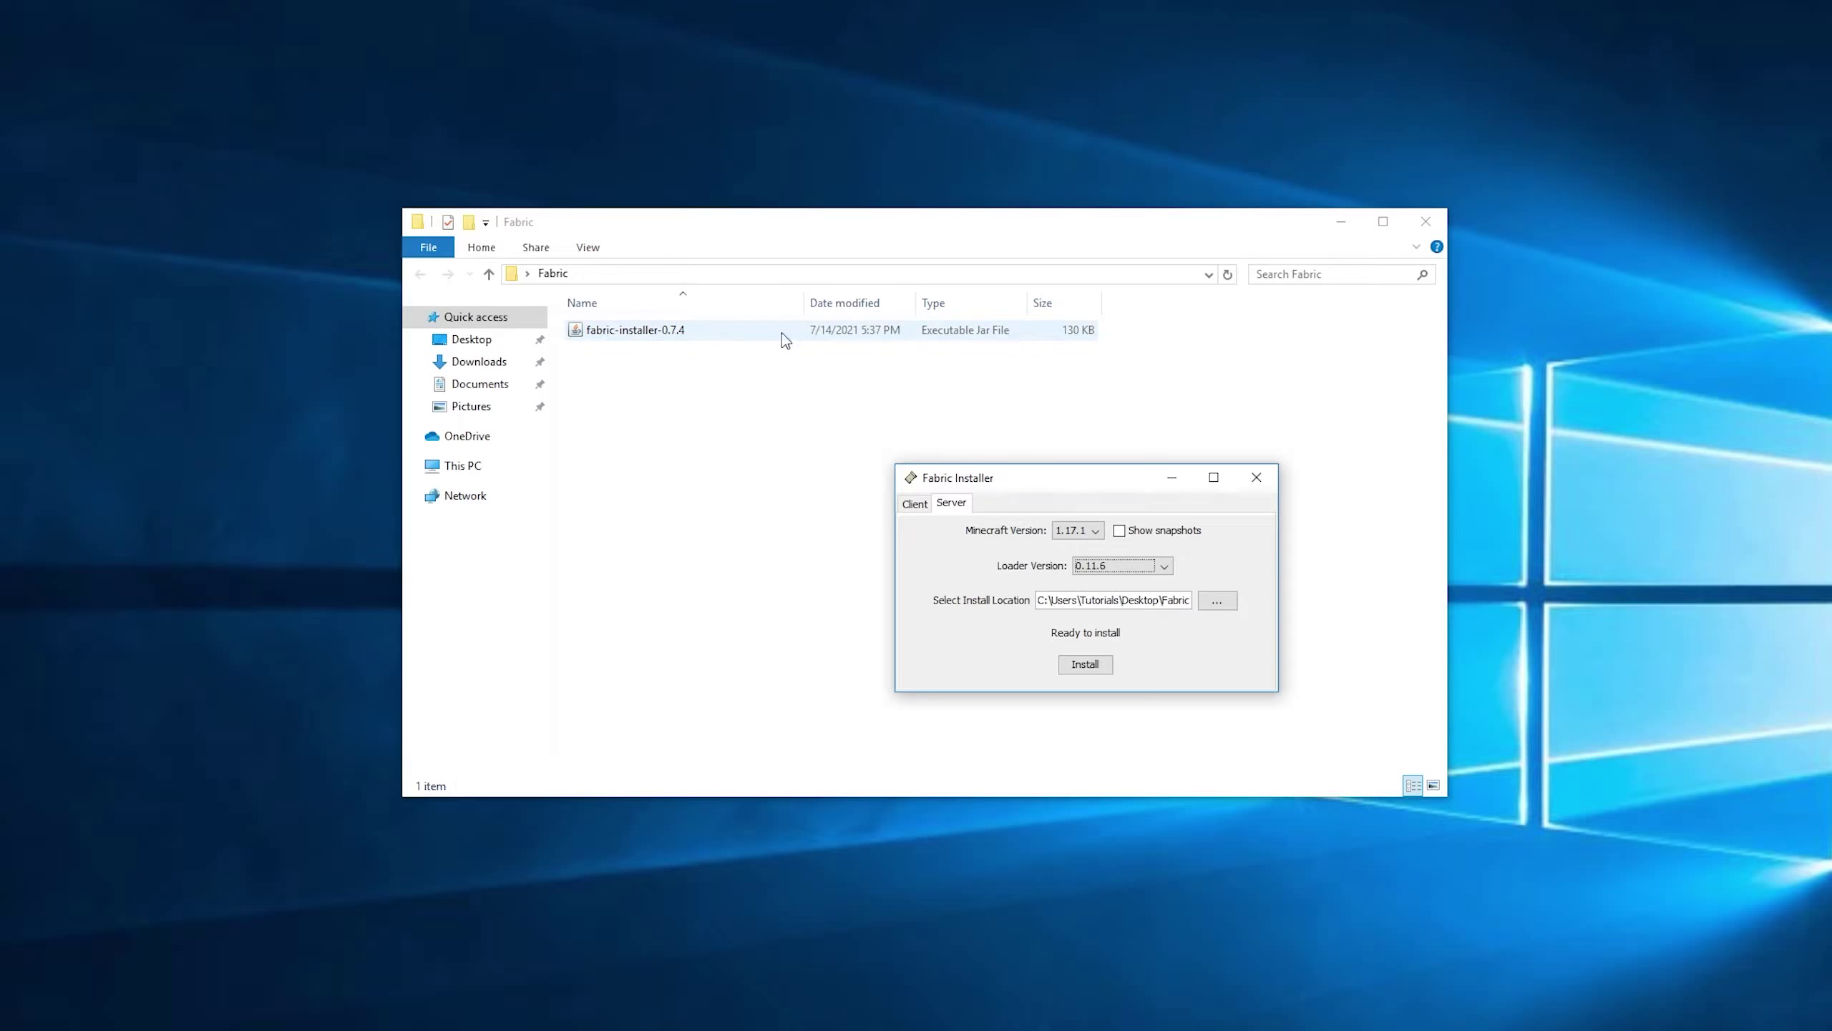
pyautogui.tripleClick(1047, 605)
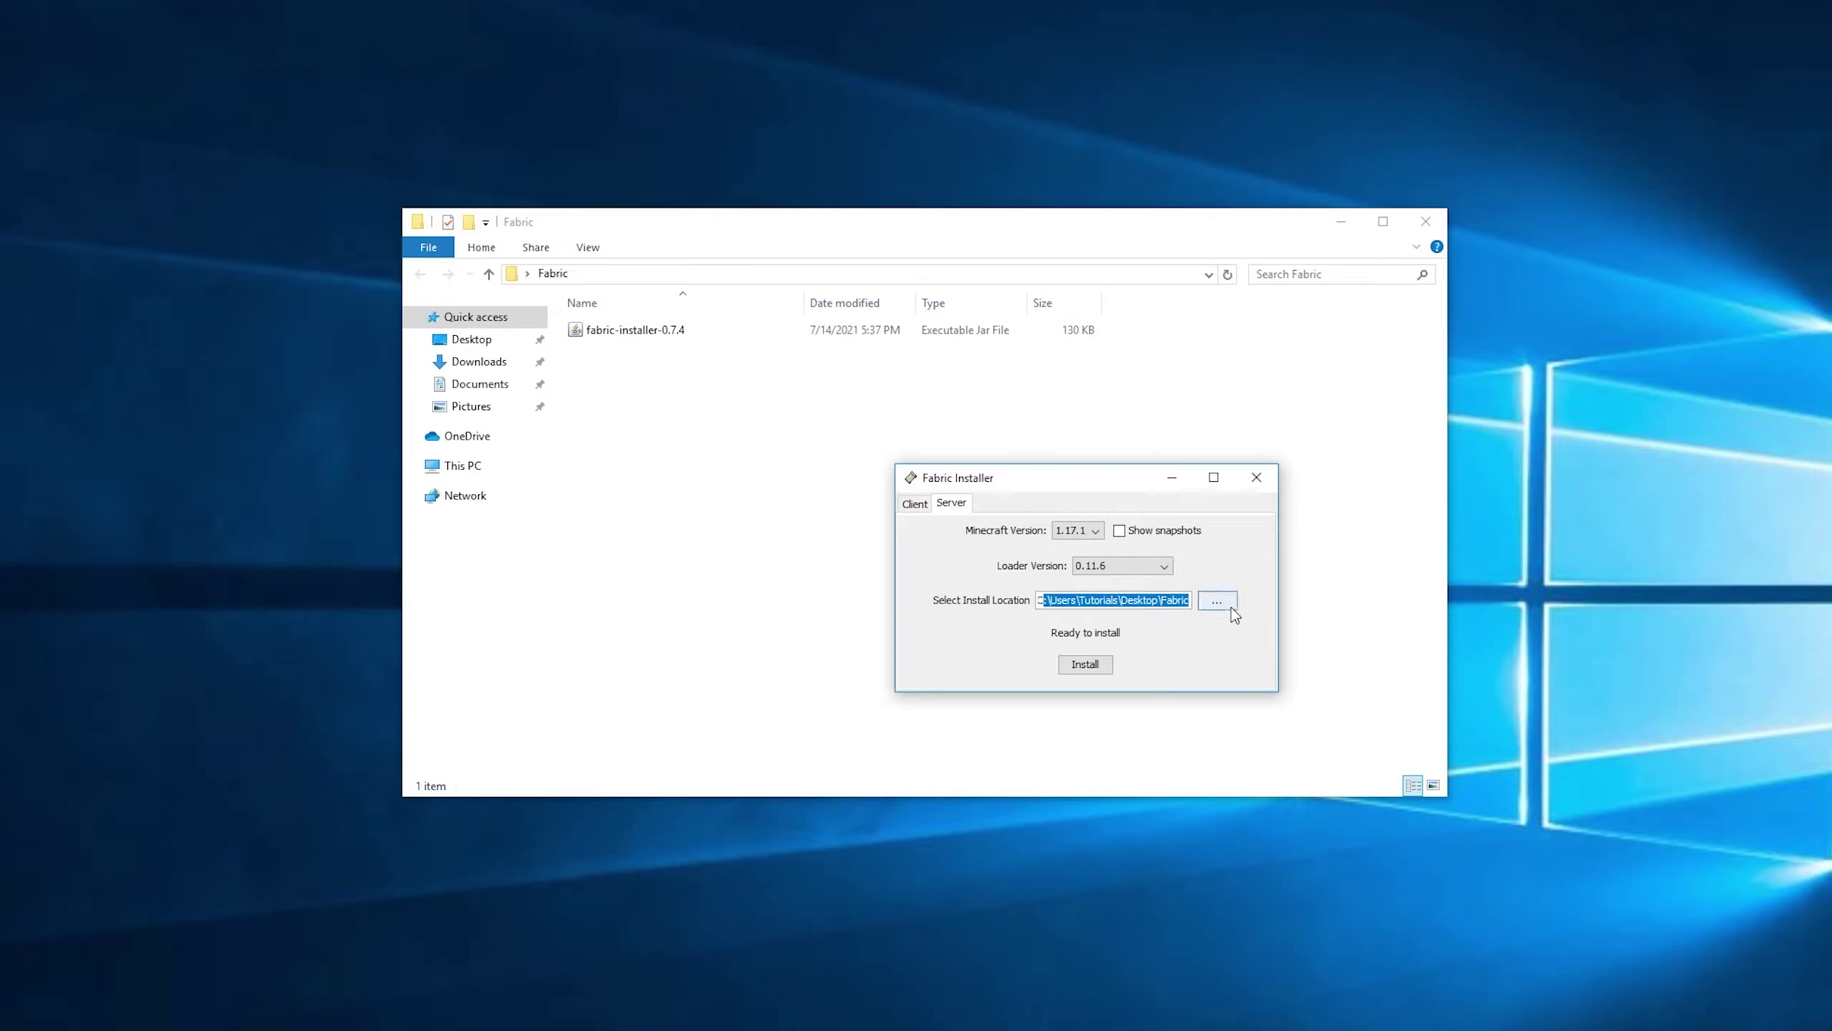
pyautogui.click(1086, 664)
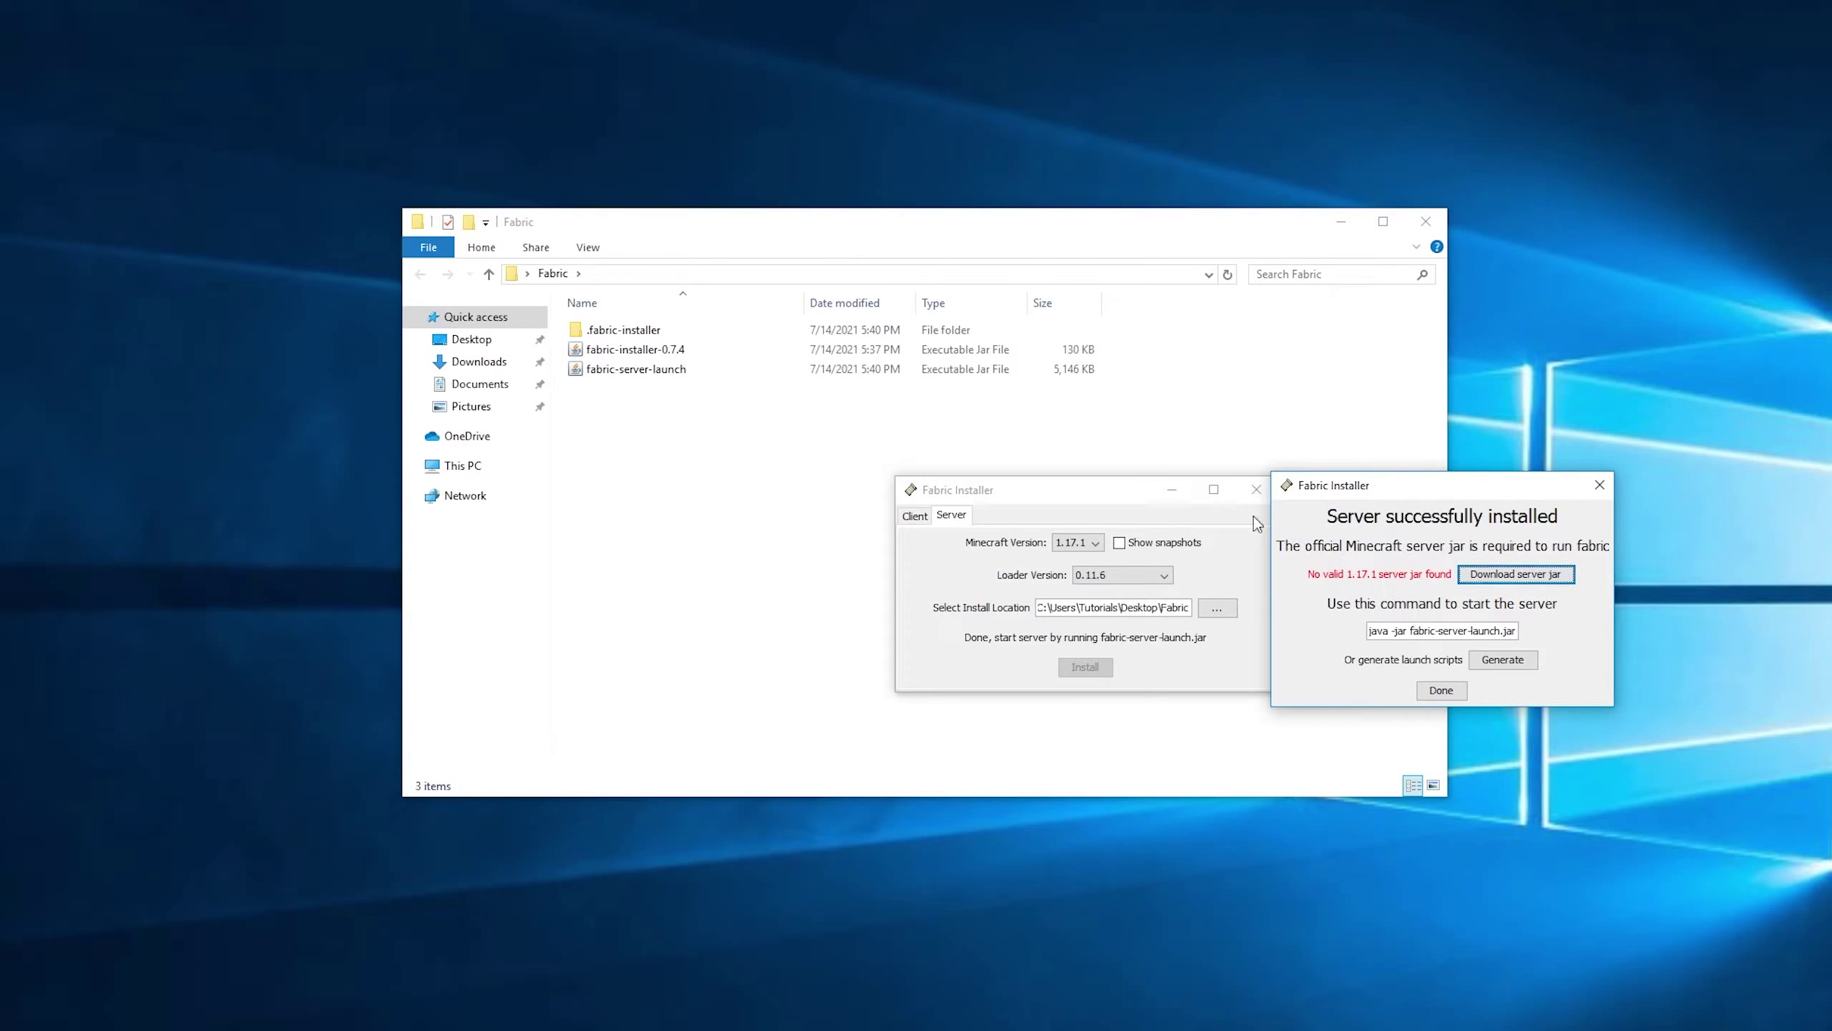
pyautogui.moveTo(1381, 470); pyautogui.dragTo(1382, 469)
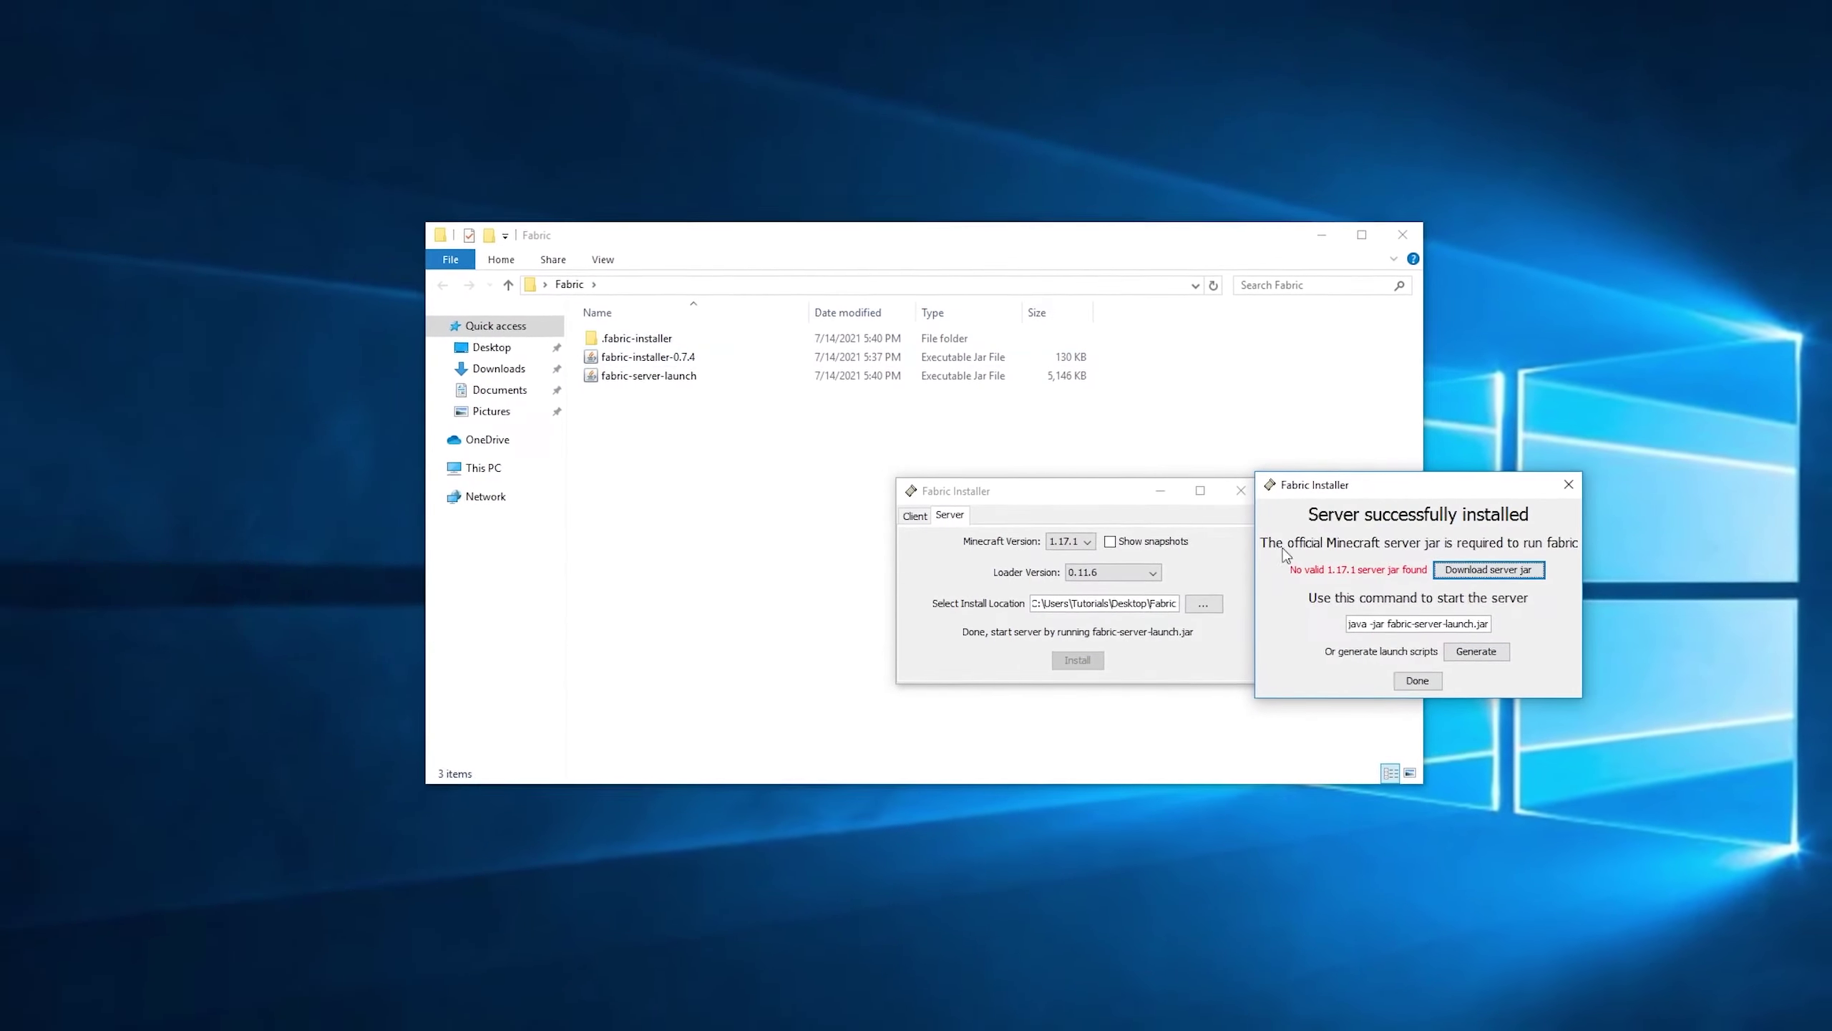
pyautogui.click(1468, 567)
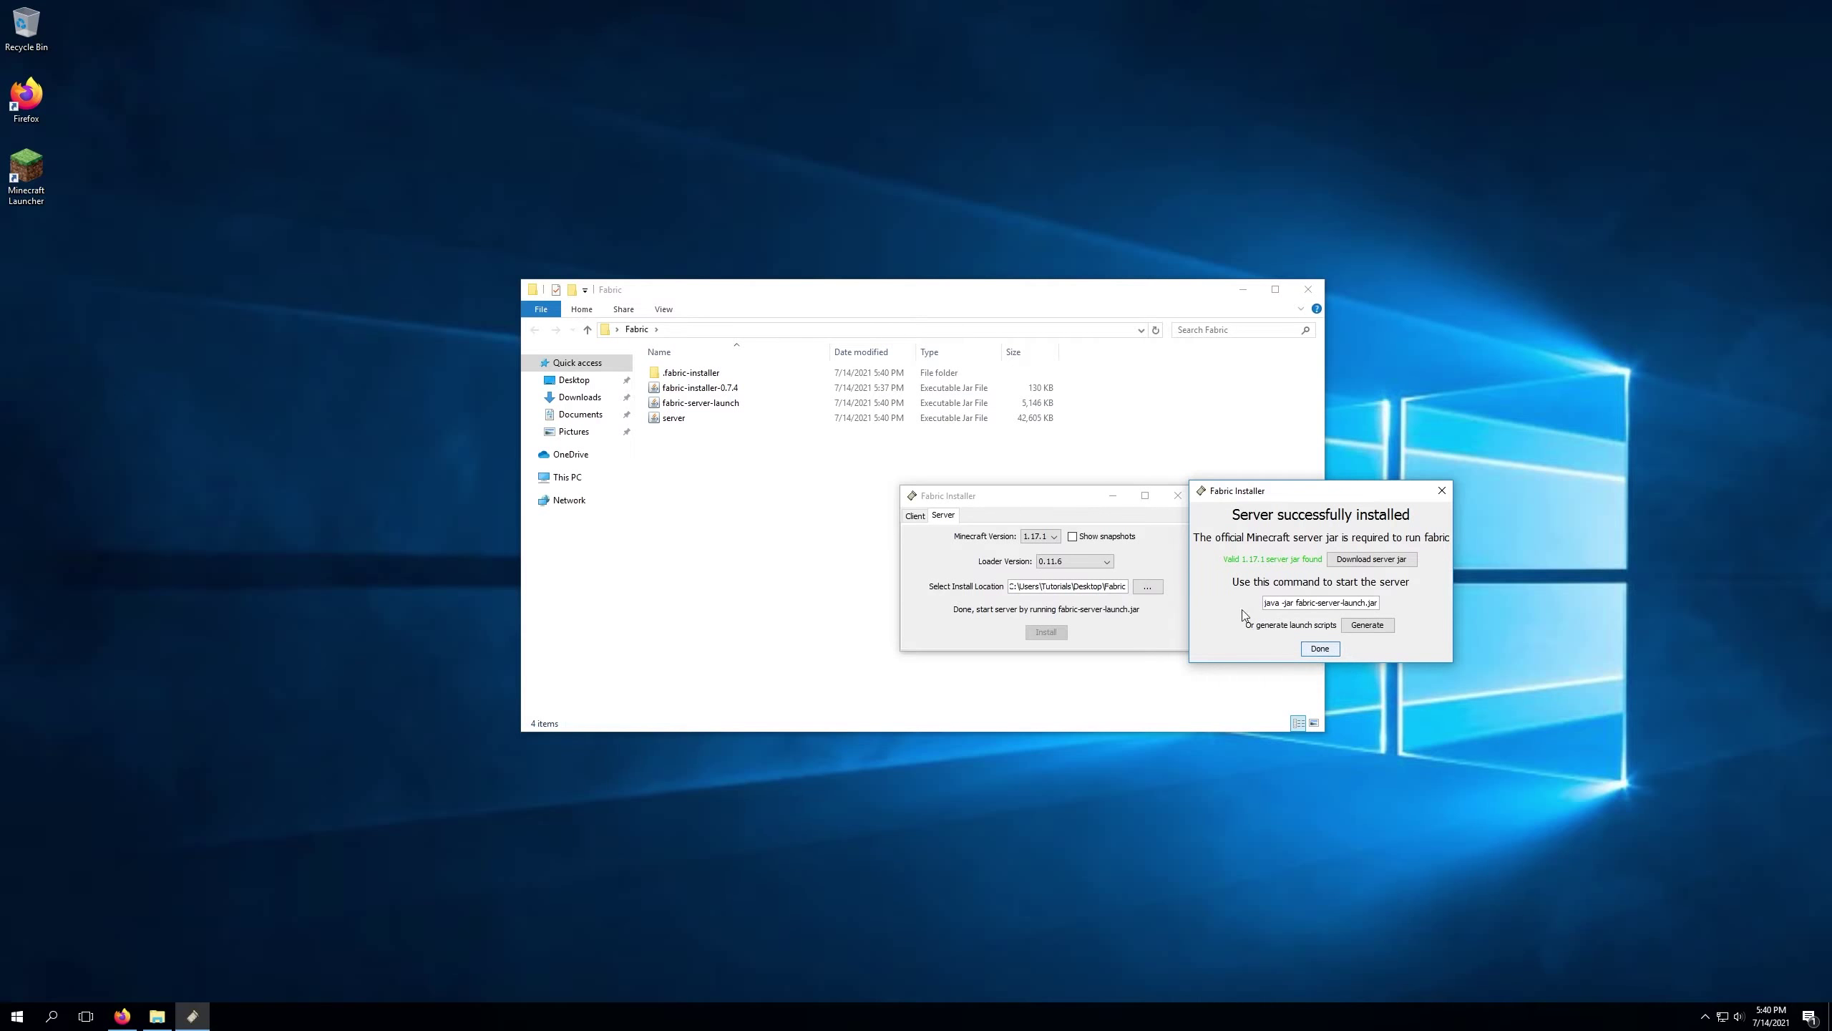
# Step: Close the installer and delete fabric-installer-0.7.4.jar and the .fabric-installer folder
pyautogui.click(1319, 649)
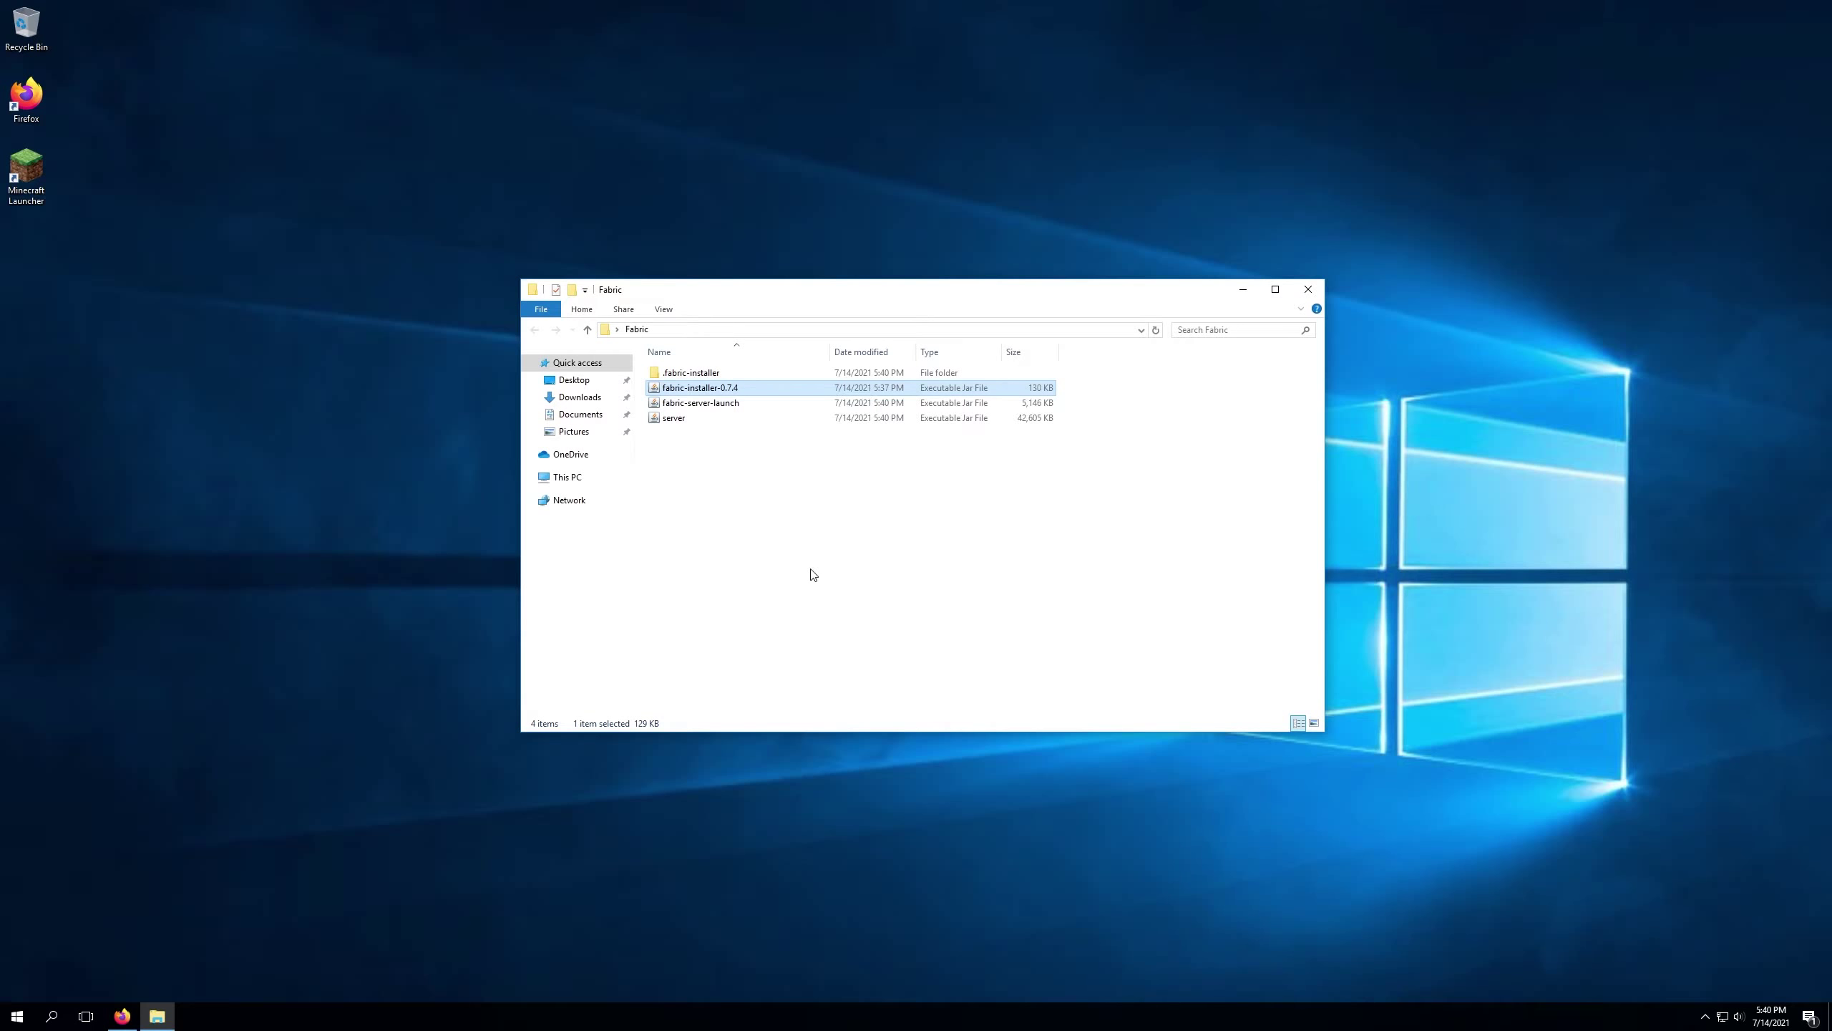
pyautogui.press('Delete')
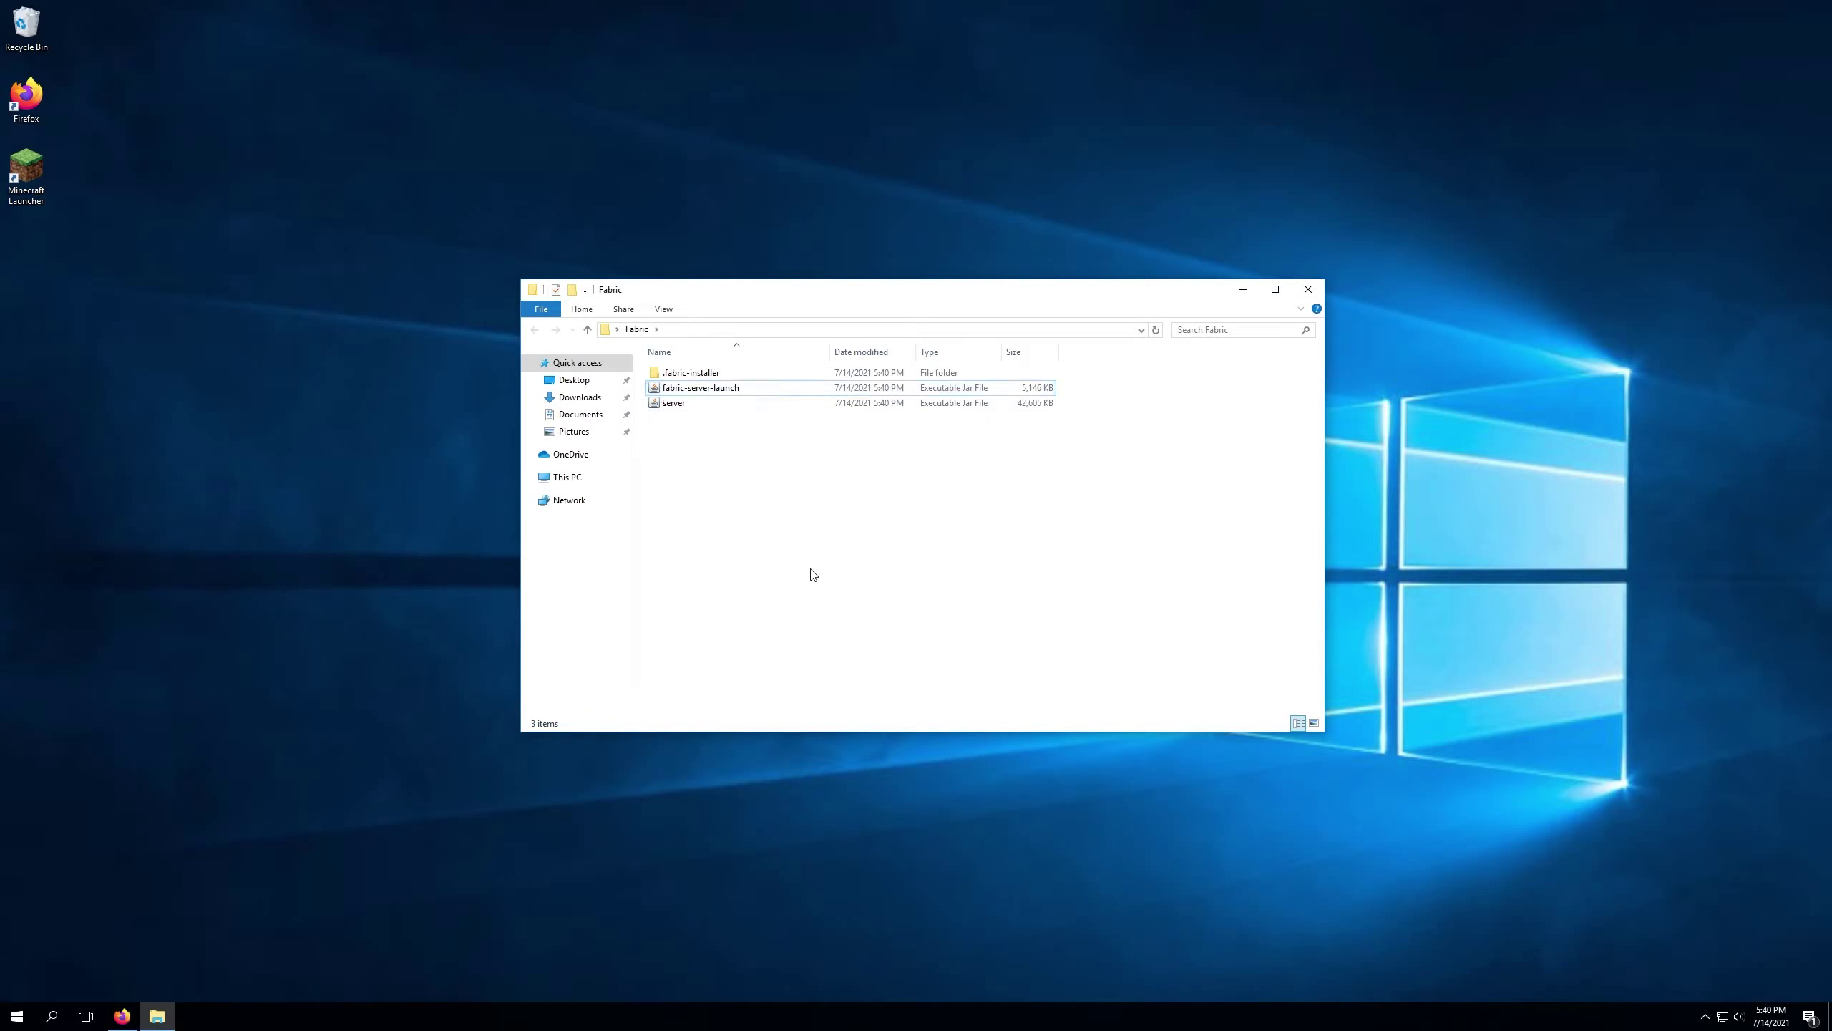
pyautogui.doubleClick(724, 378)
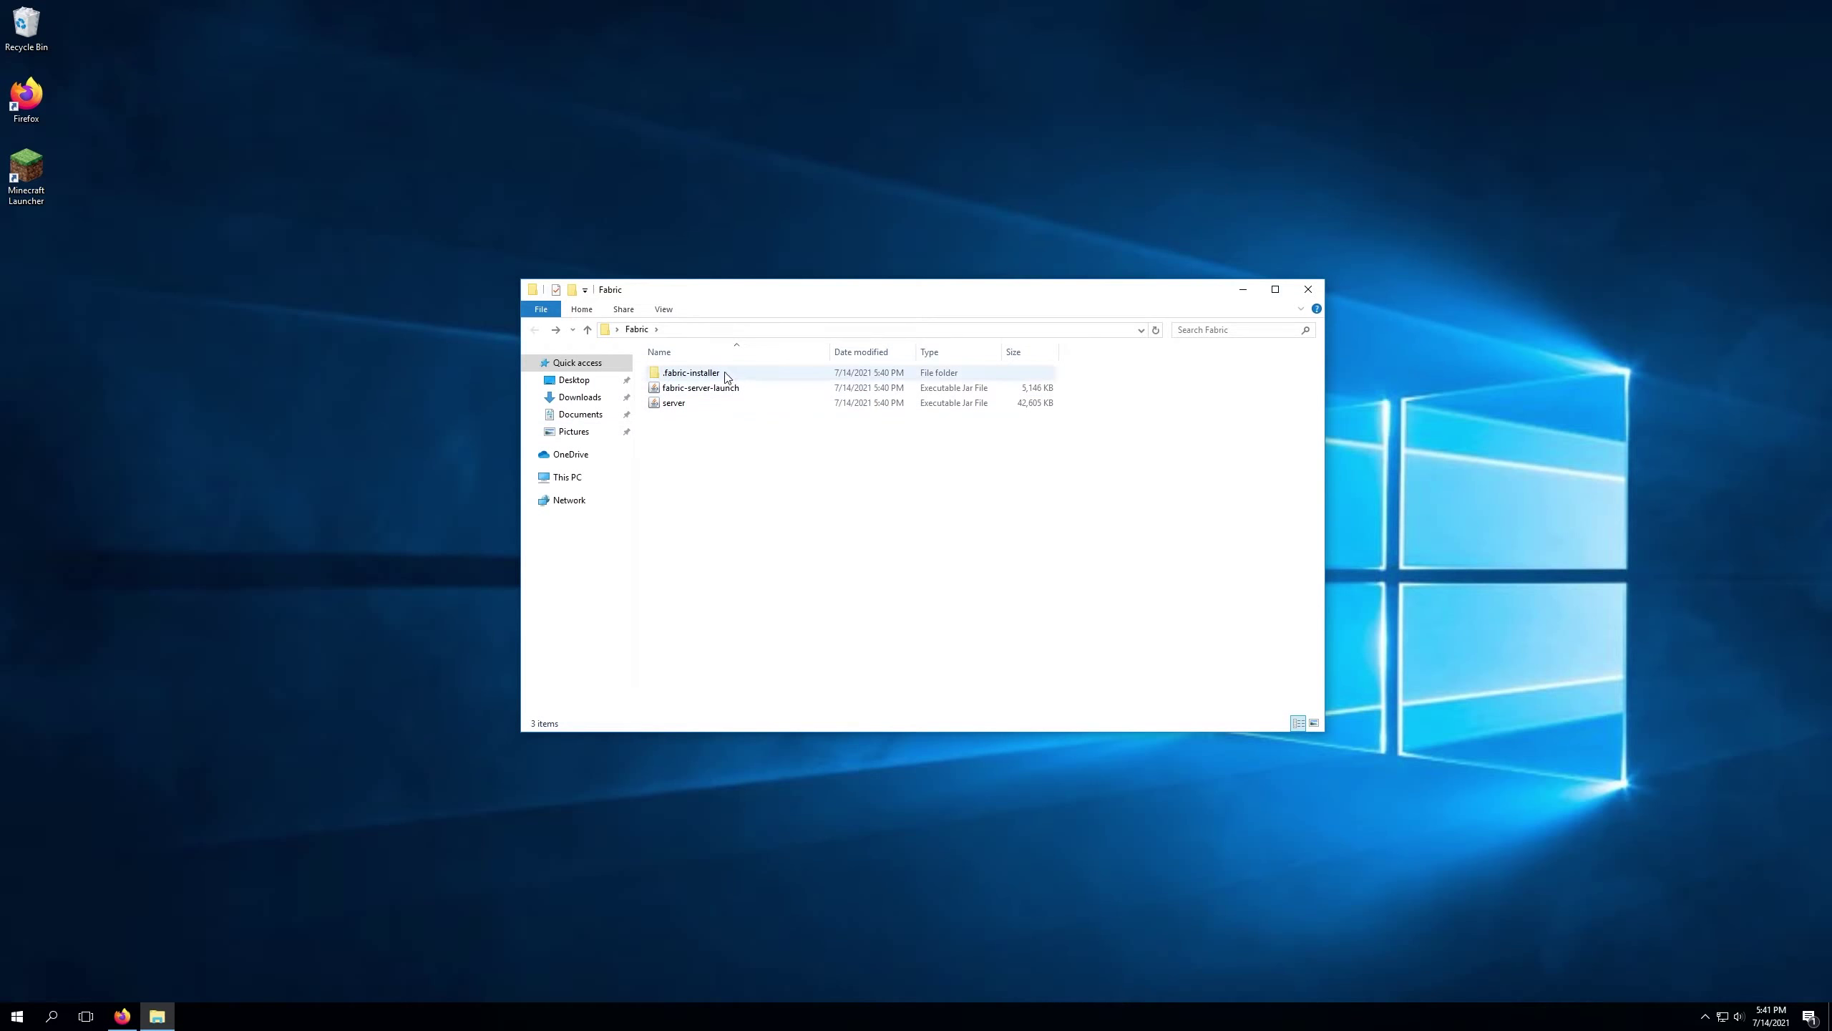
pyautogui.hotkey('alt', 'Left')
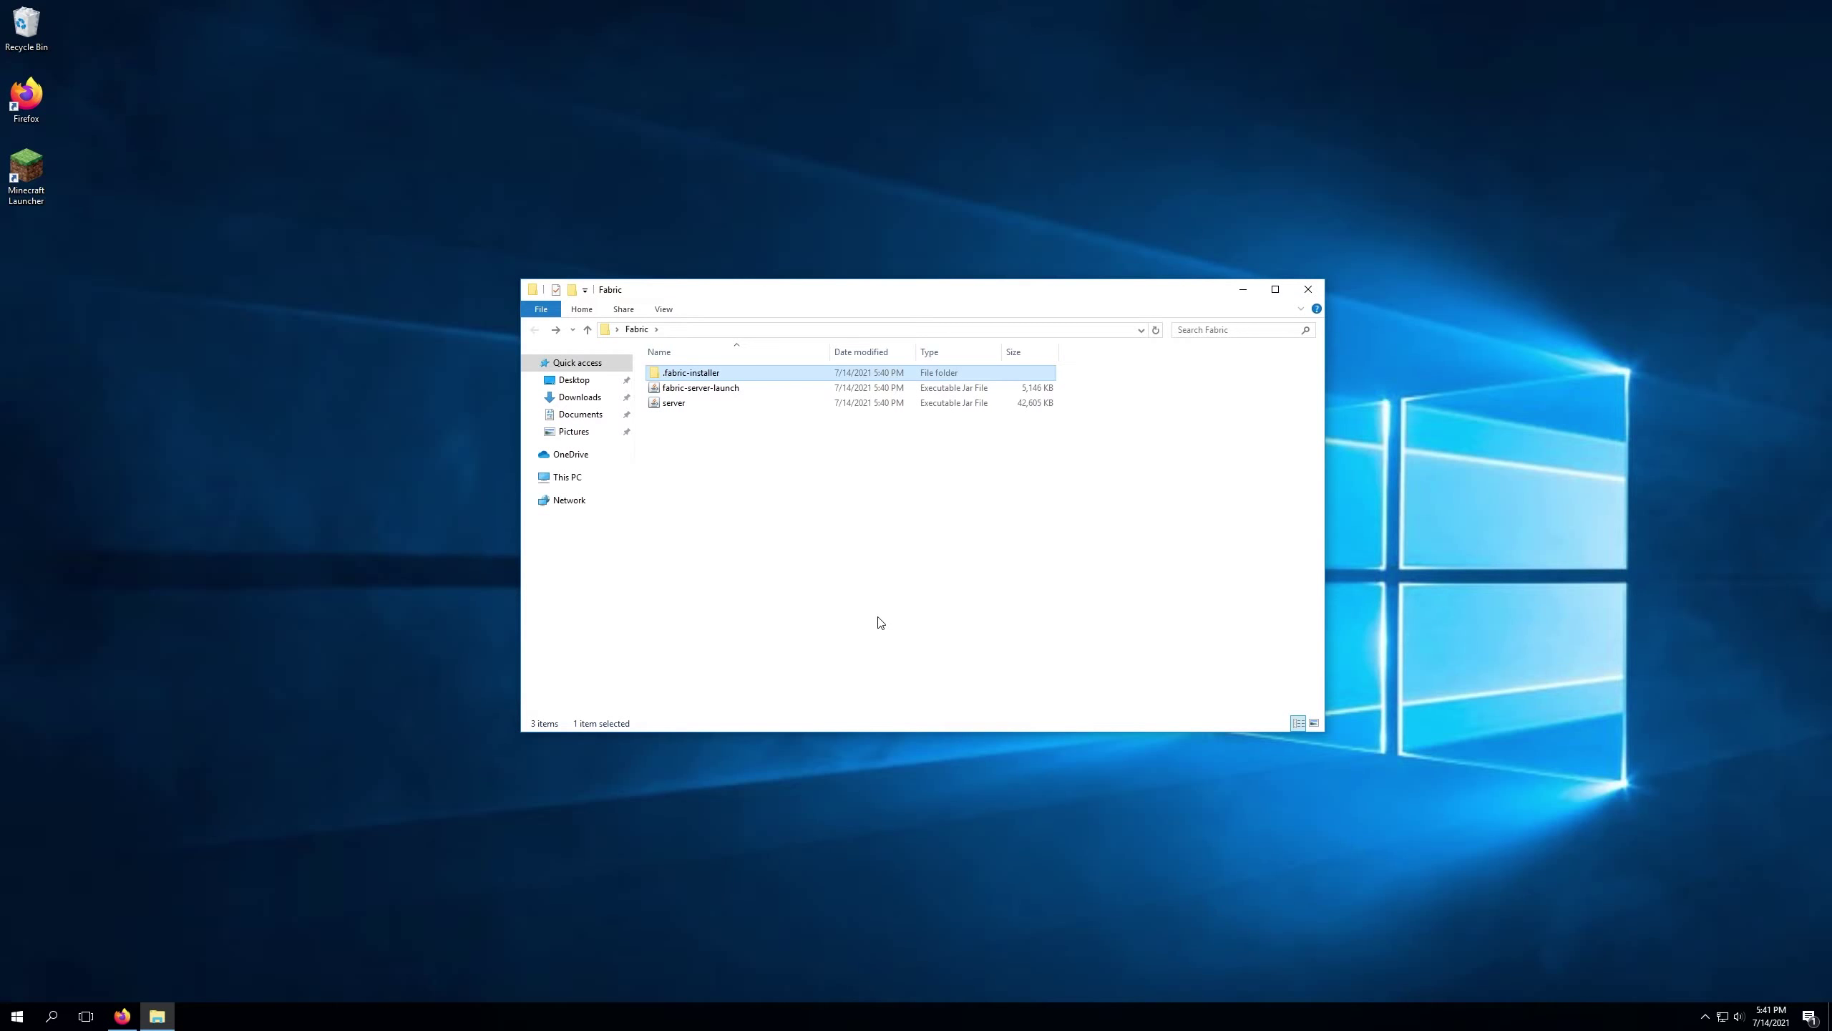
pyautogui.press('Delete')
pyautogui.moveTo(810, 290); pyautogui.dragTo(1272, 253)
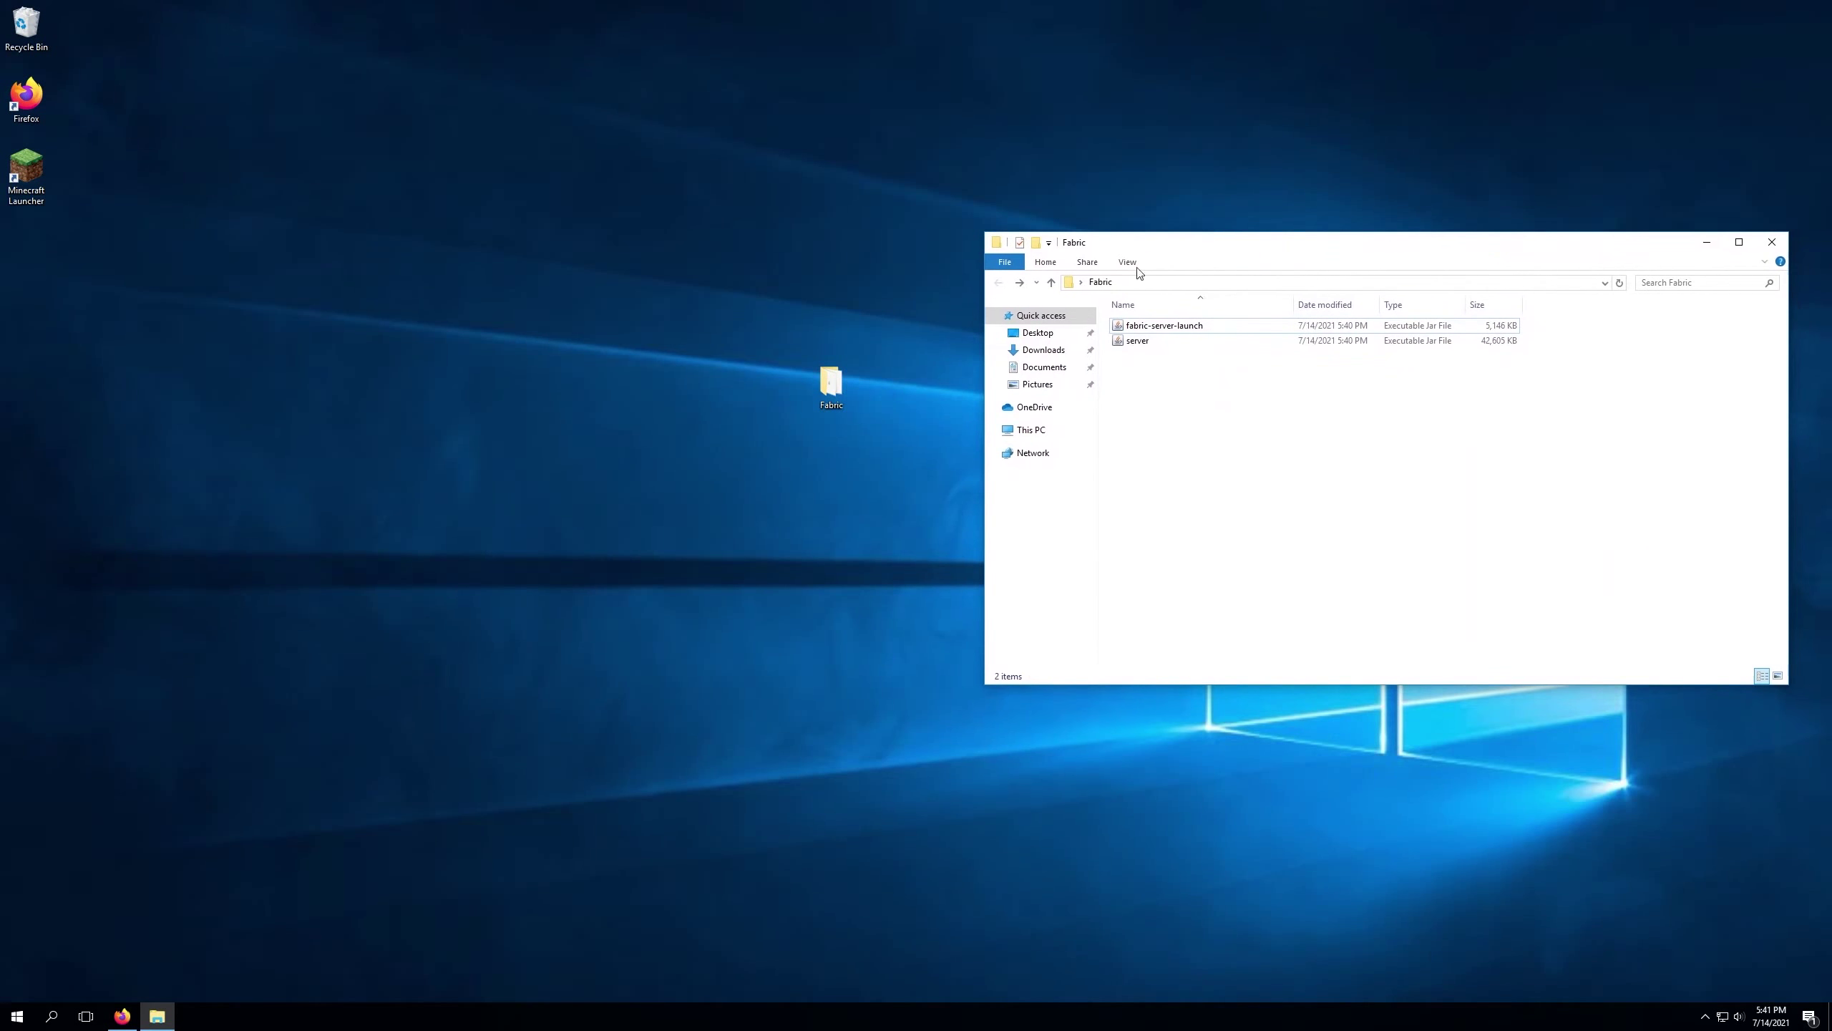
# Step: In the Tutorial Server file manager, select all files and folders and delete them
pyautogui.click(122, 1017)
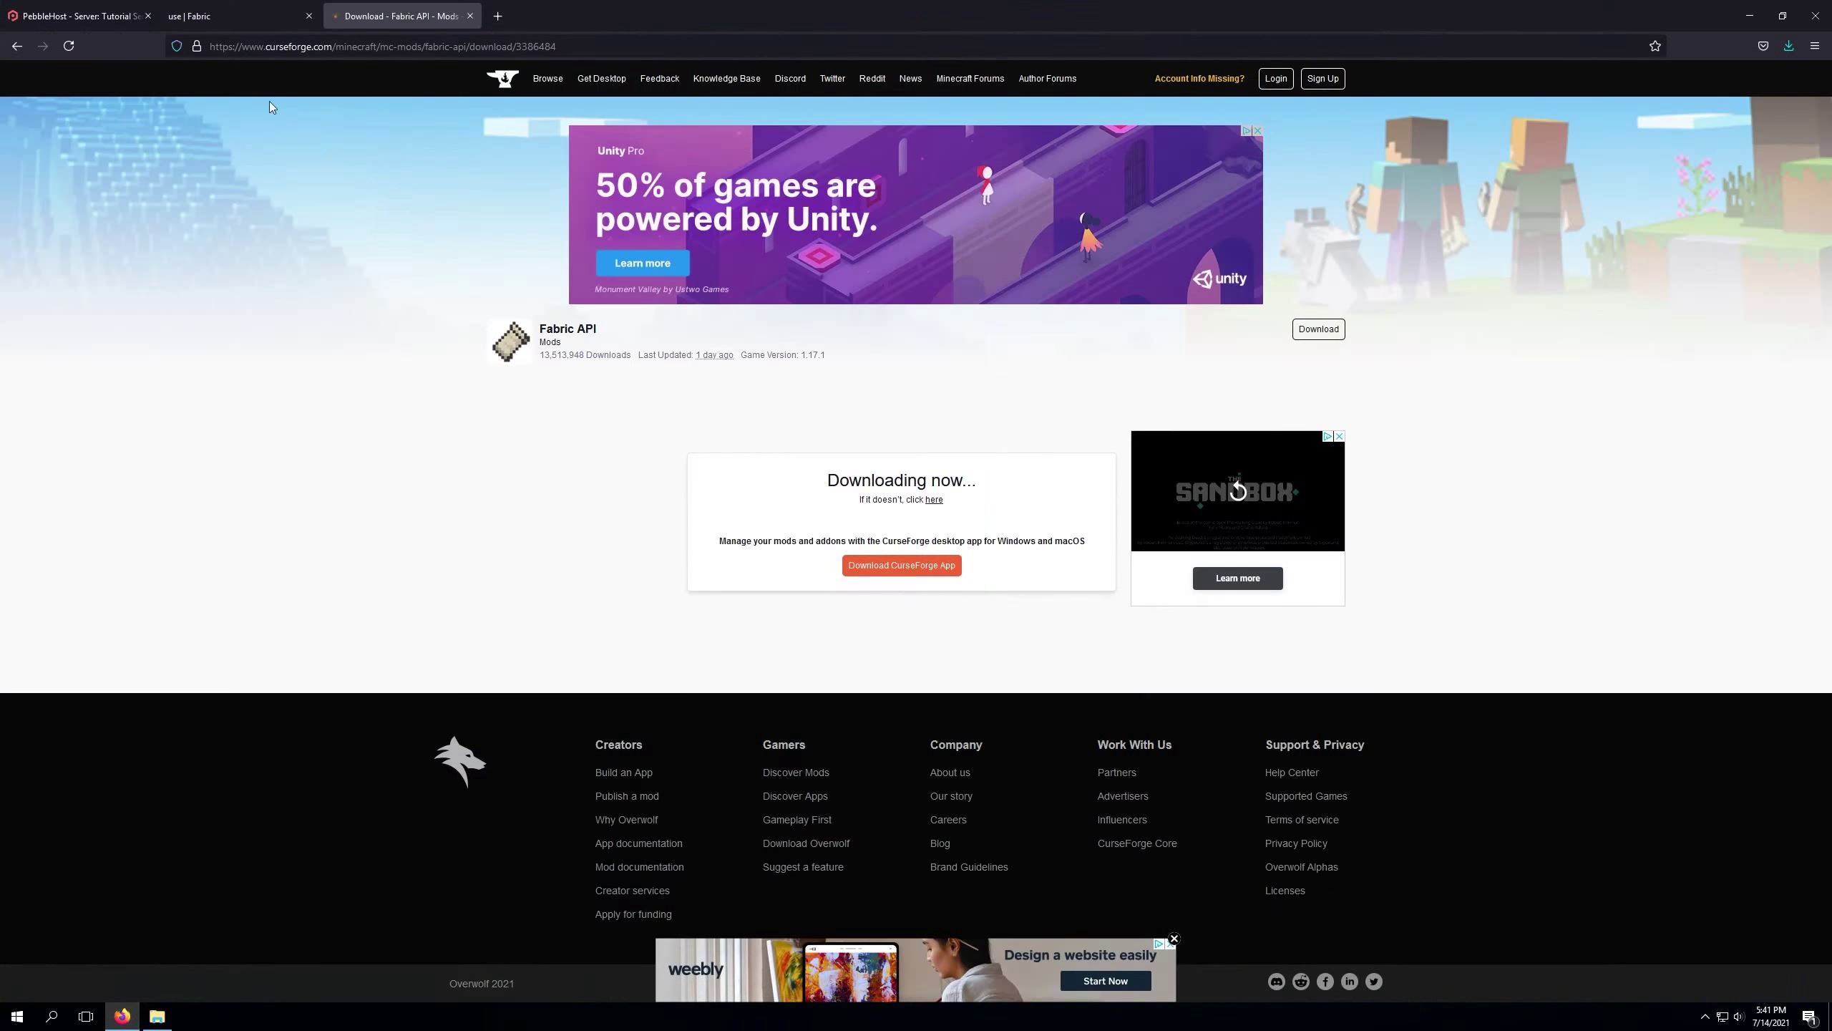
pyautogui.click(123, 18)
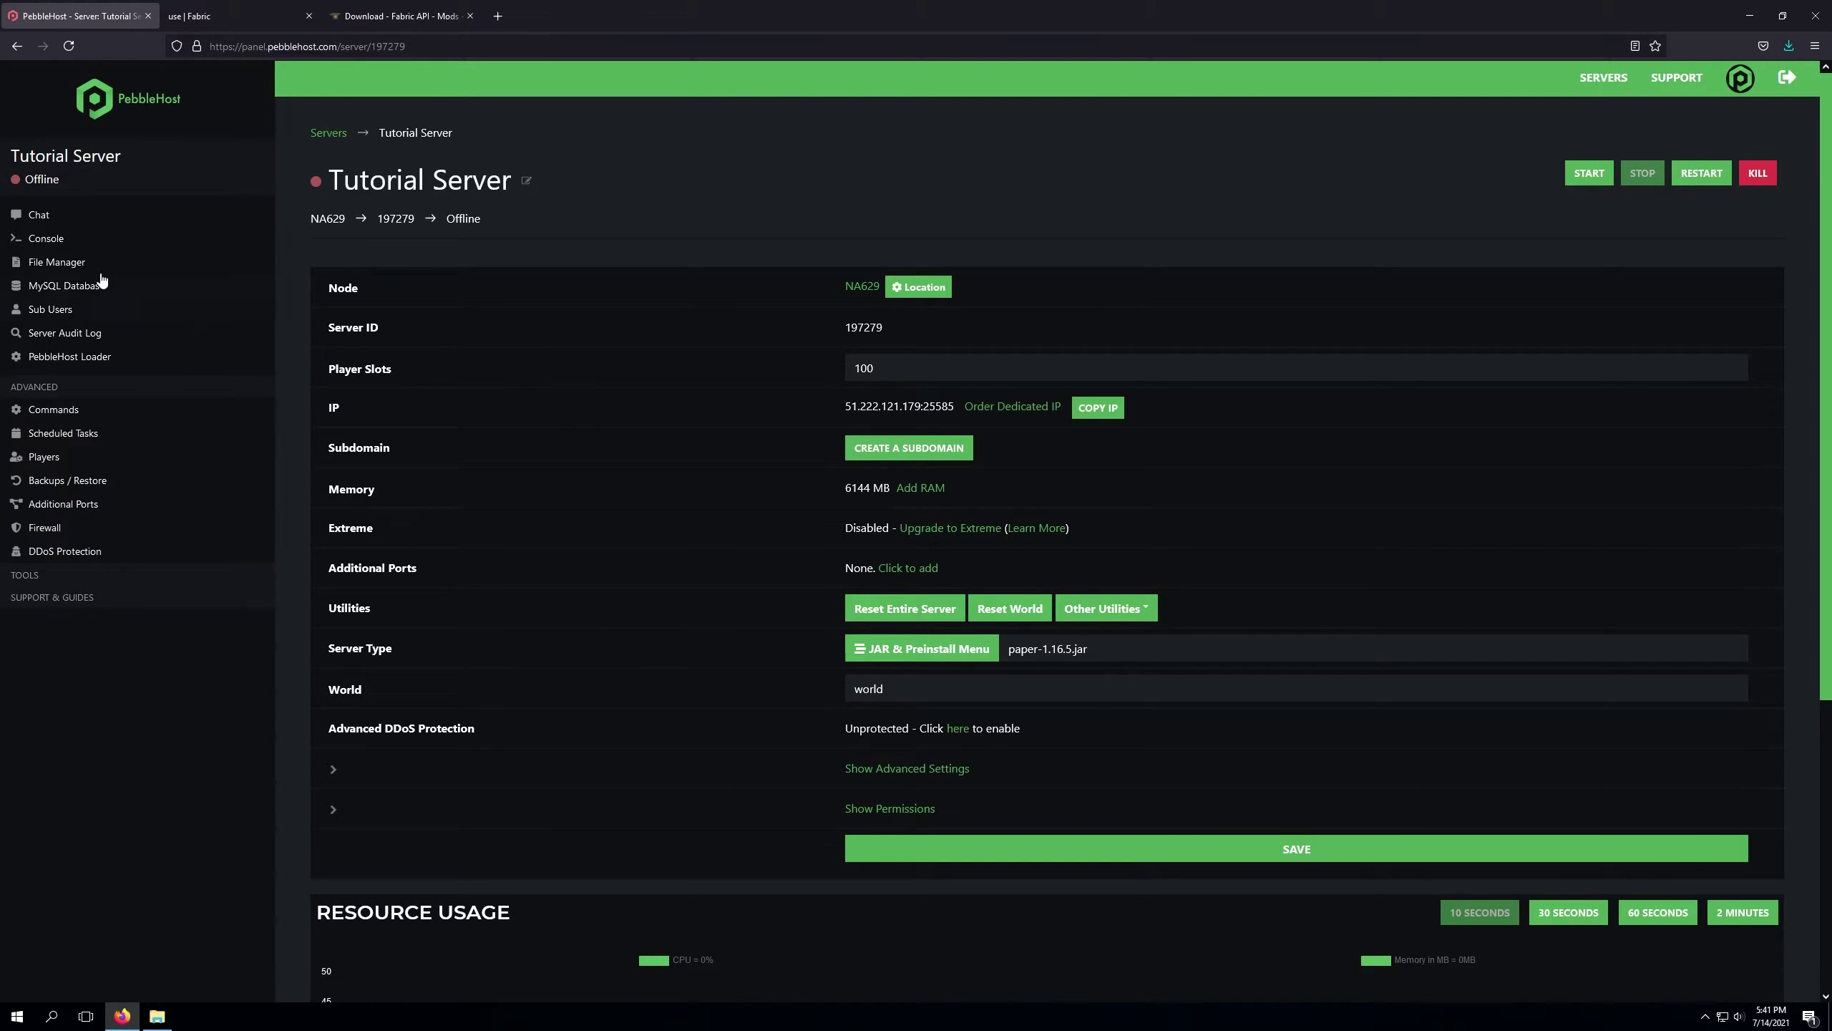
pyautogui.click(81, 263)
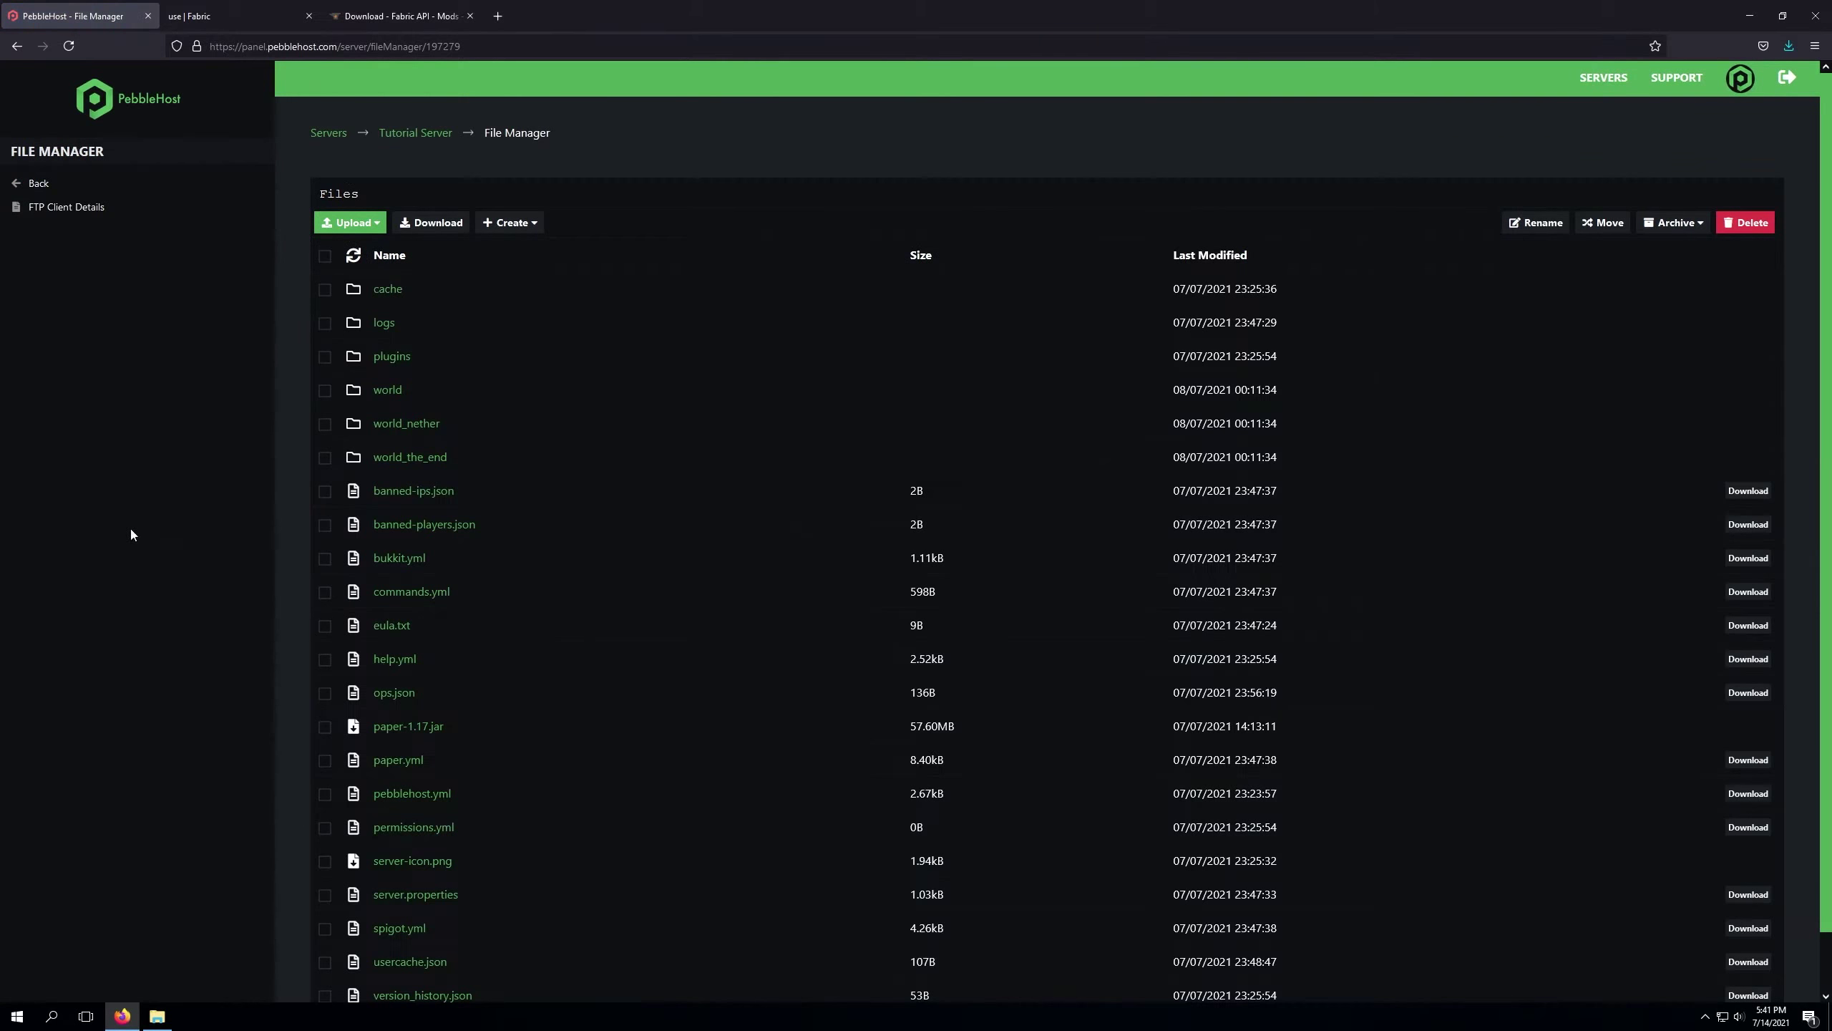
pyautogui.scroll(-1, 584, 757)
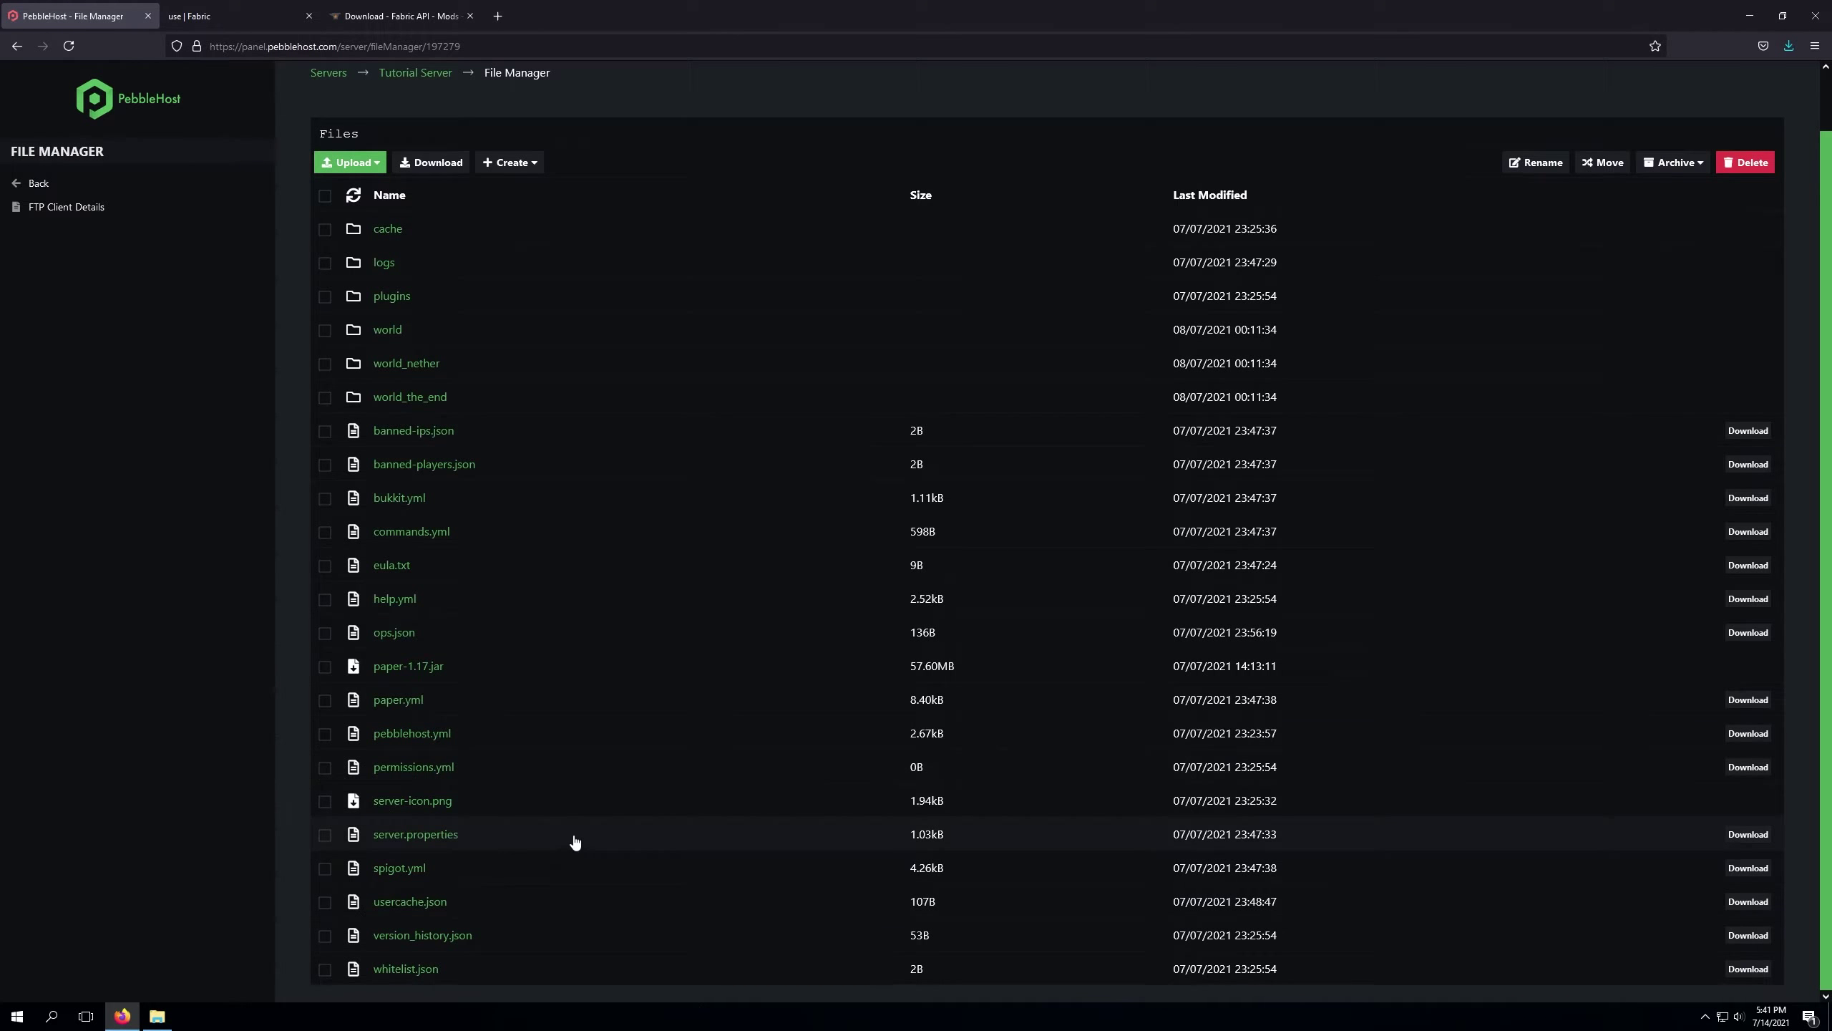
pyautogui.scroll(1, 575, 842)
pyautogui.click(325, 256)
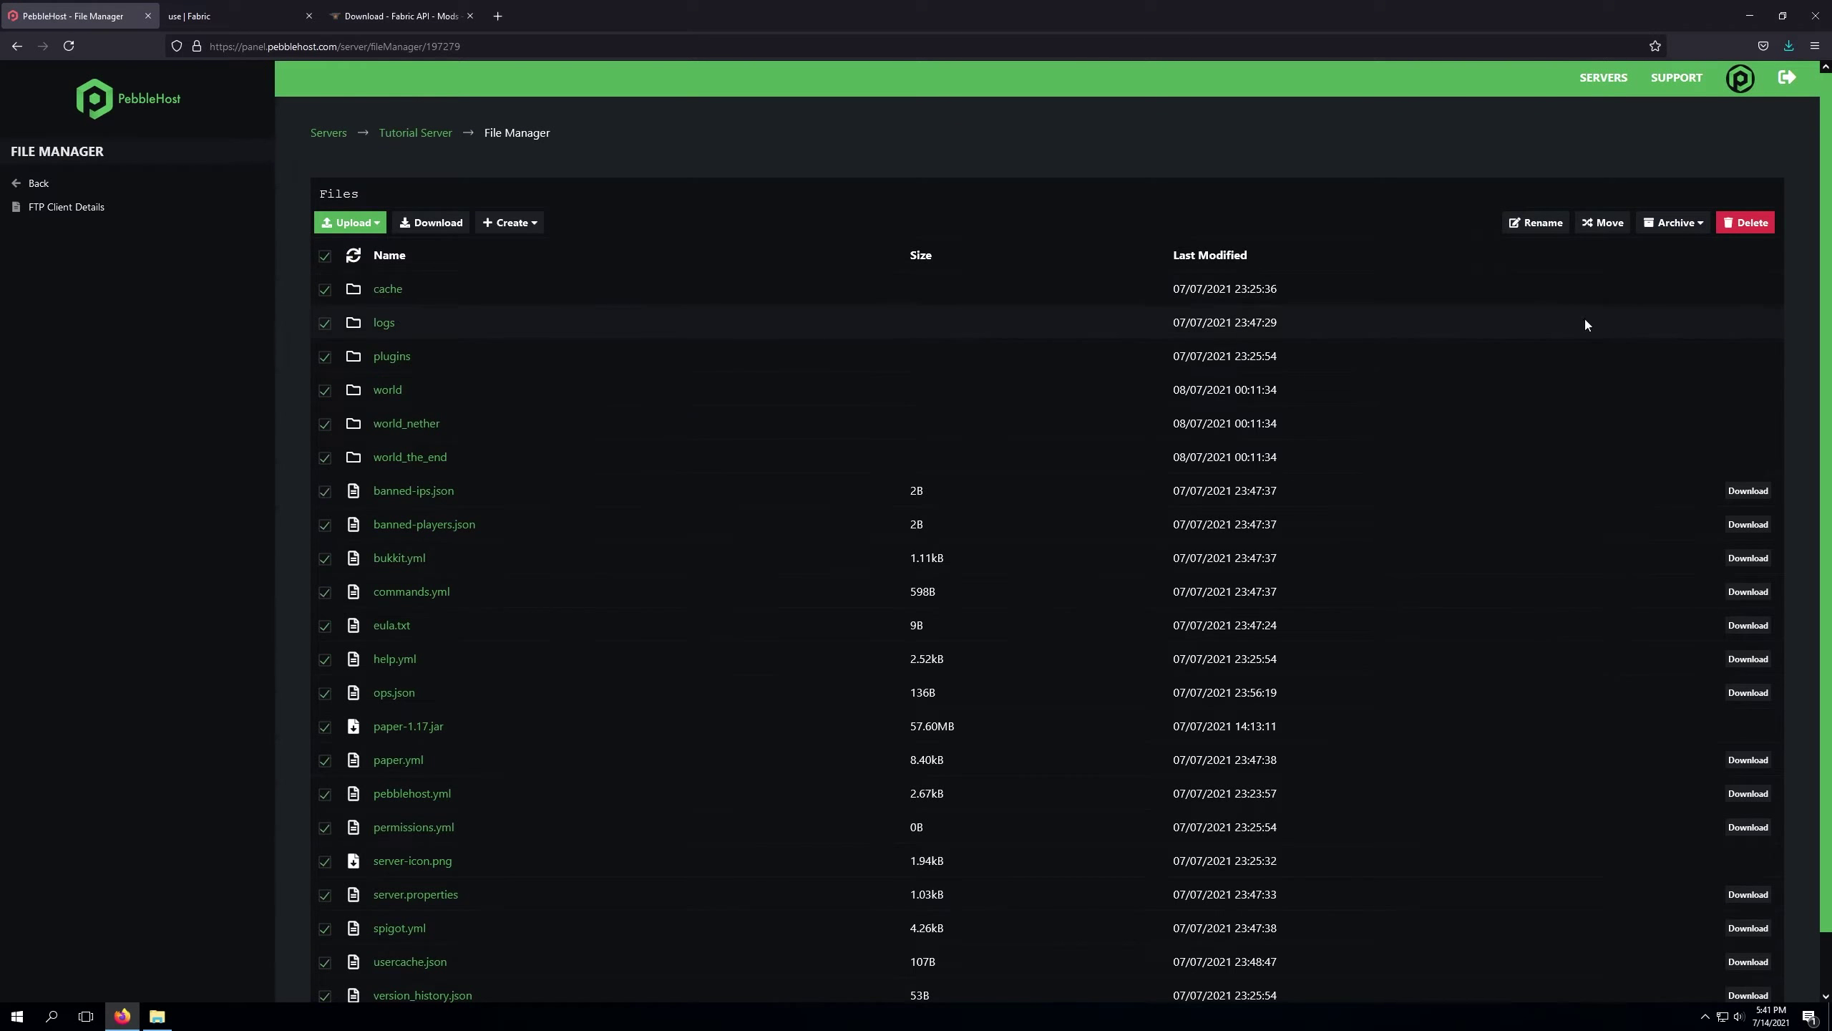
pyautogui.click(1774, 225)
pyautogui.click(874, 778)
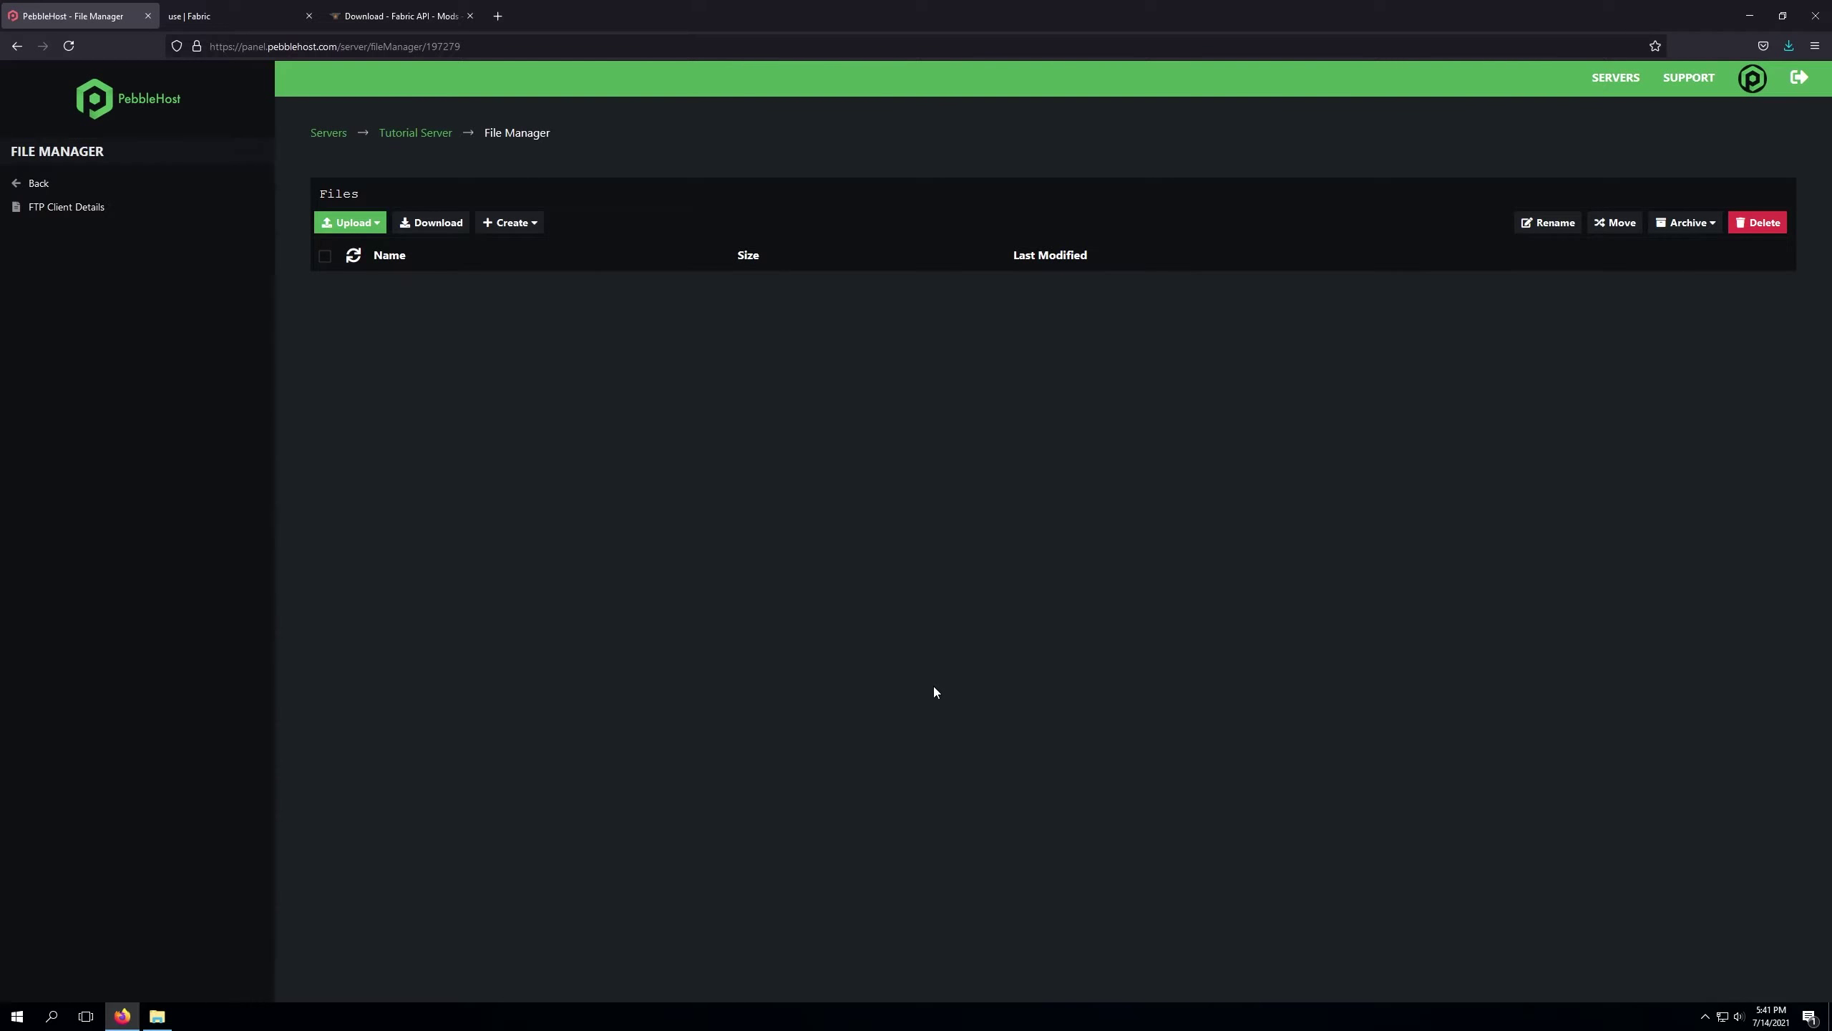
# Step: Upload fabric-server-launch.jar and server.jar to the File Manager, then copy the launcher's file name
pyautogui.moveTo(636, 5); pyautogui.dragTo(545, 212)
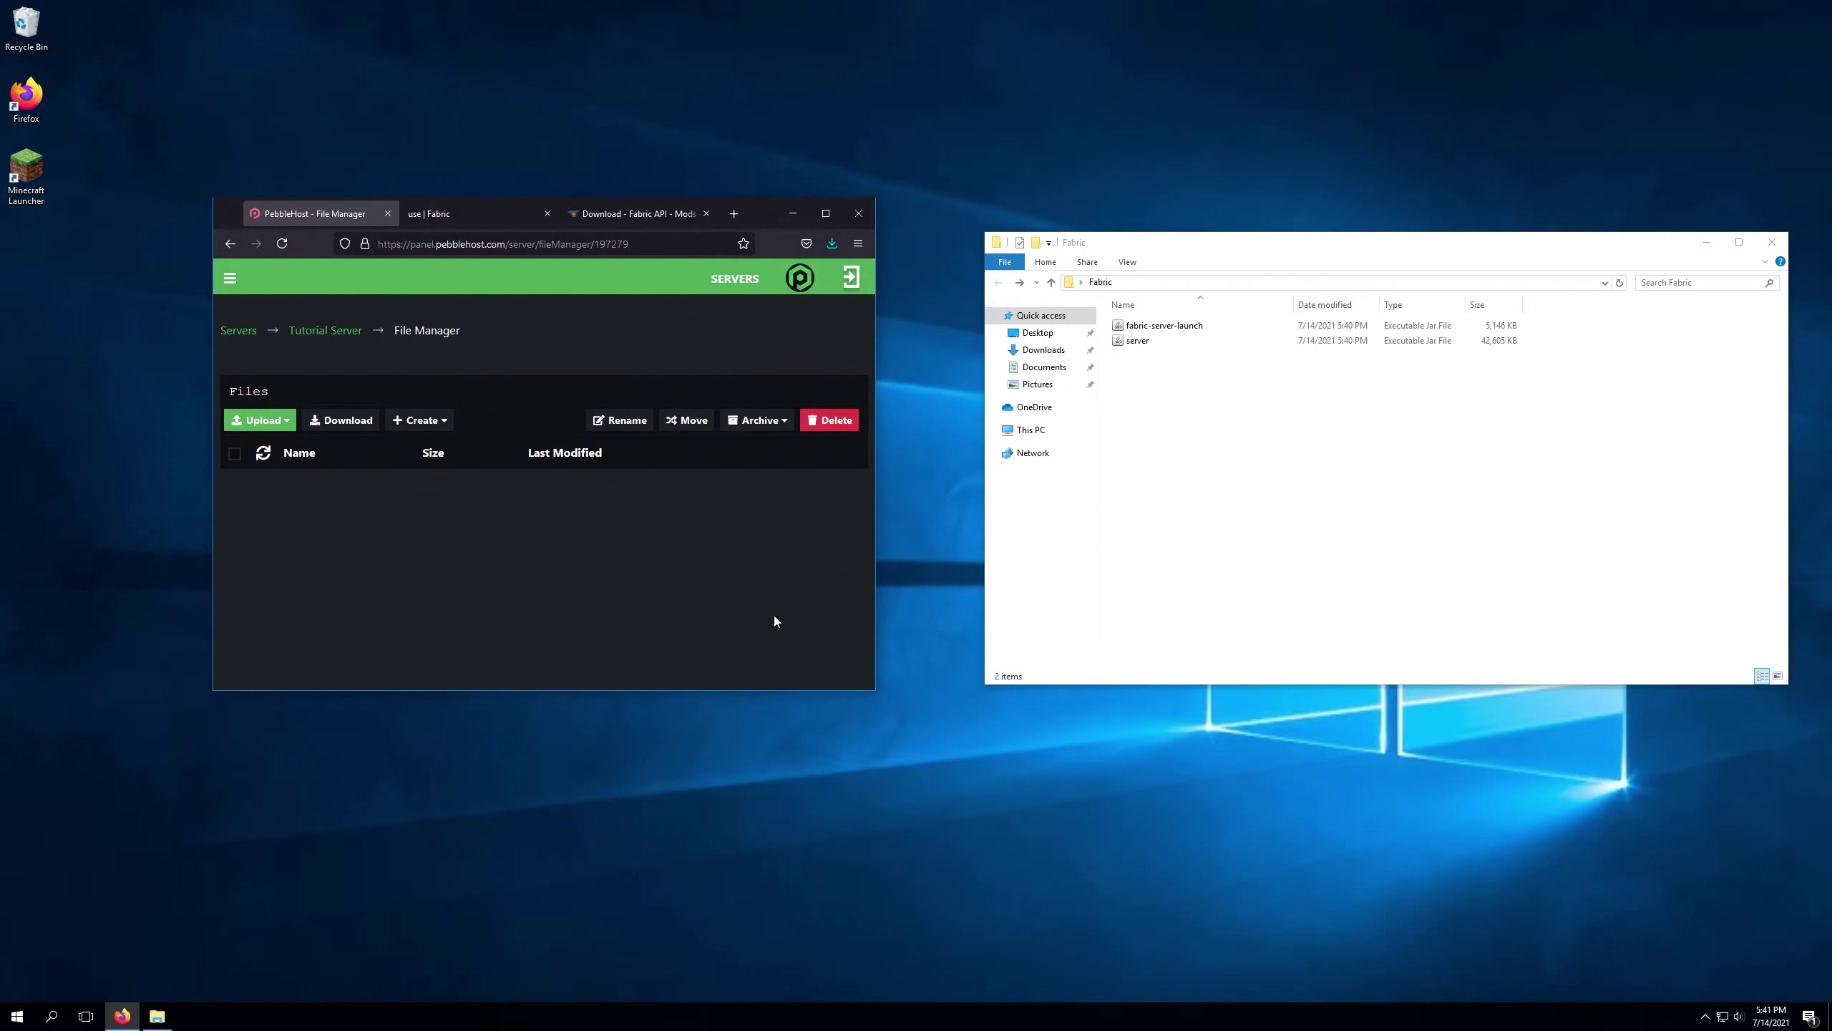
pyautogui.moveTo(1307, 396); pyautogui.dragTo(534, 440)
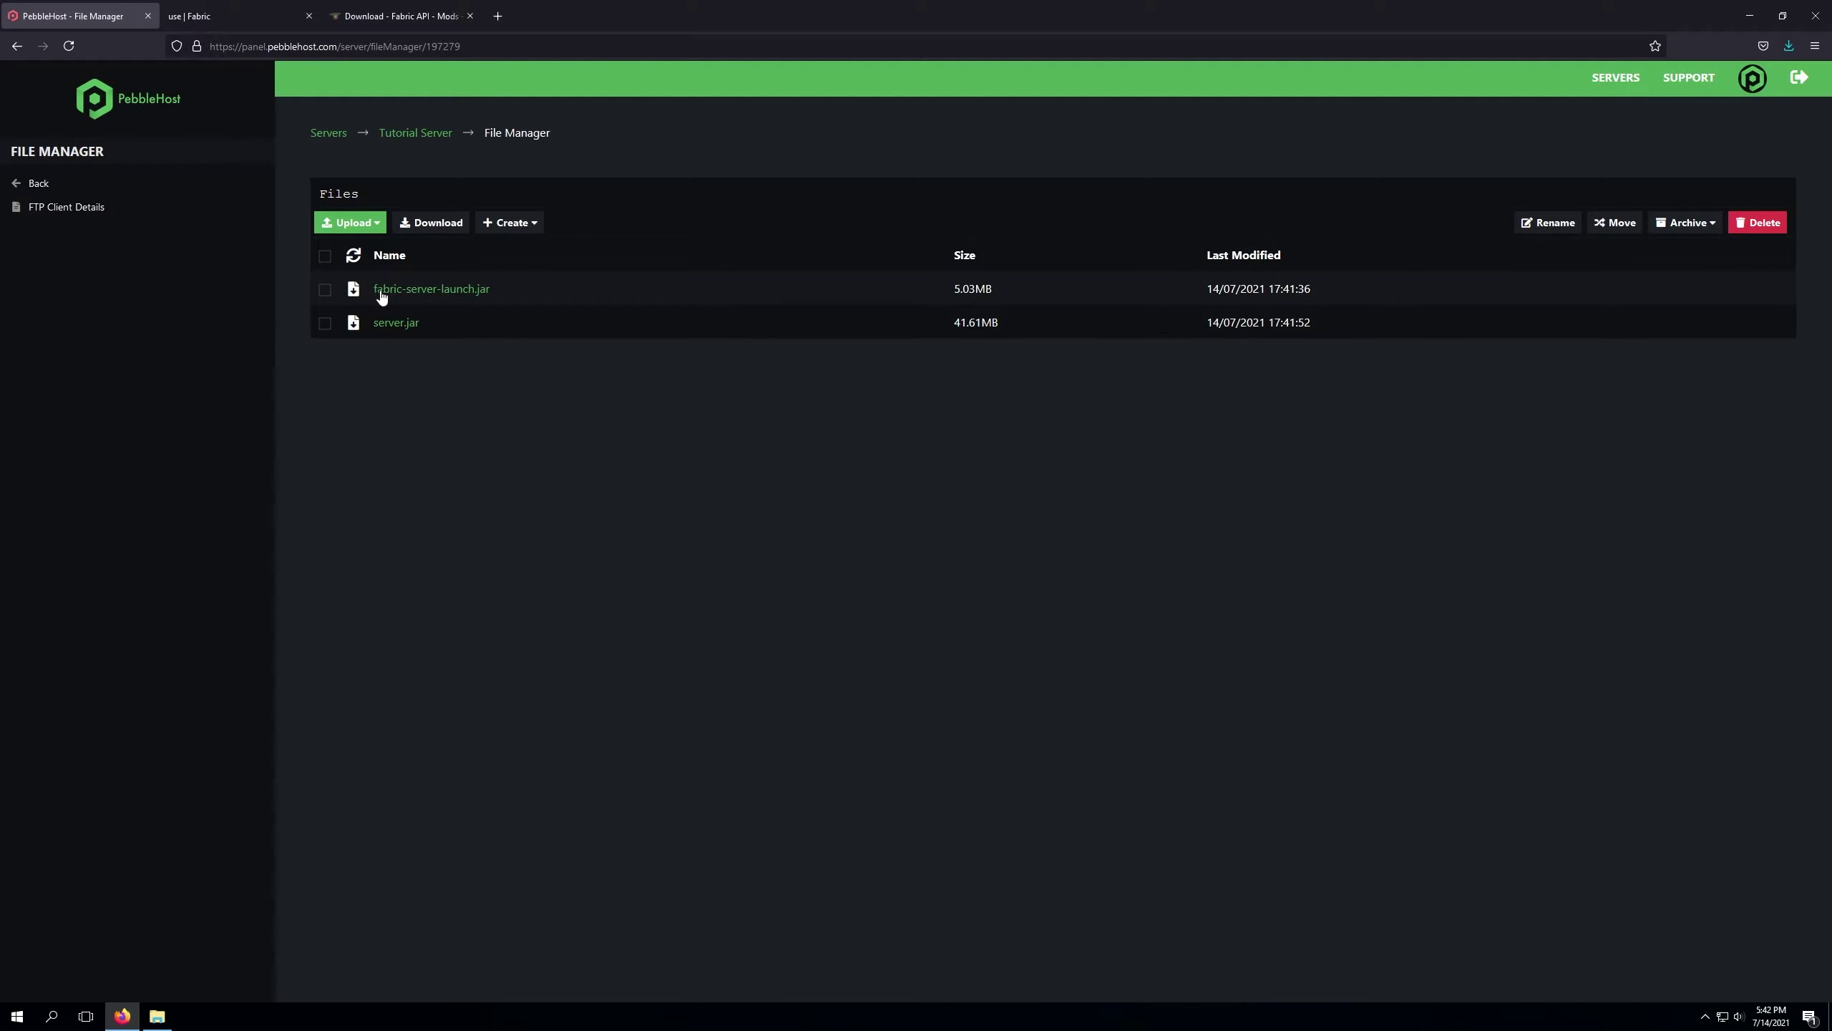
pyautogui.moveTo(380, 292); pyautogui.dragTo(491, 296)
pyautogui.rightClick(435, 290)
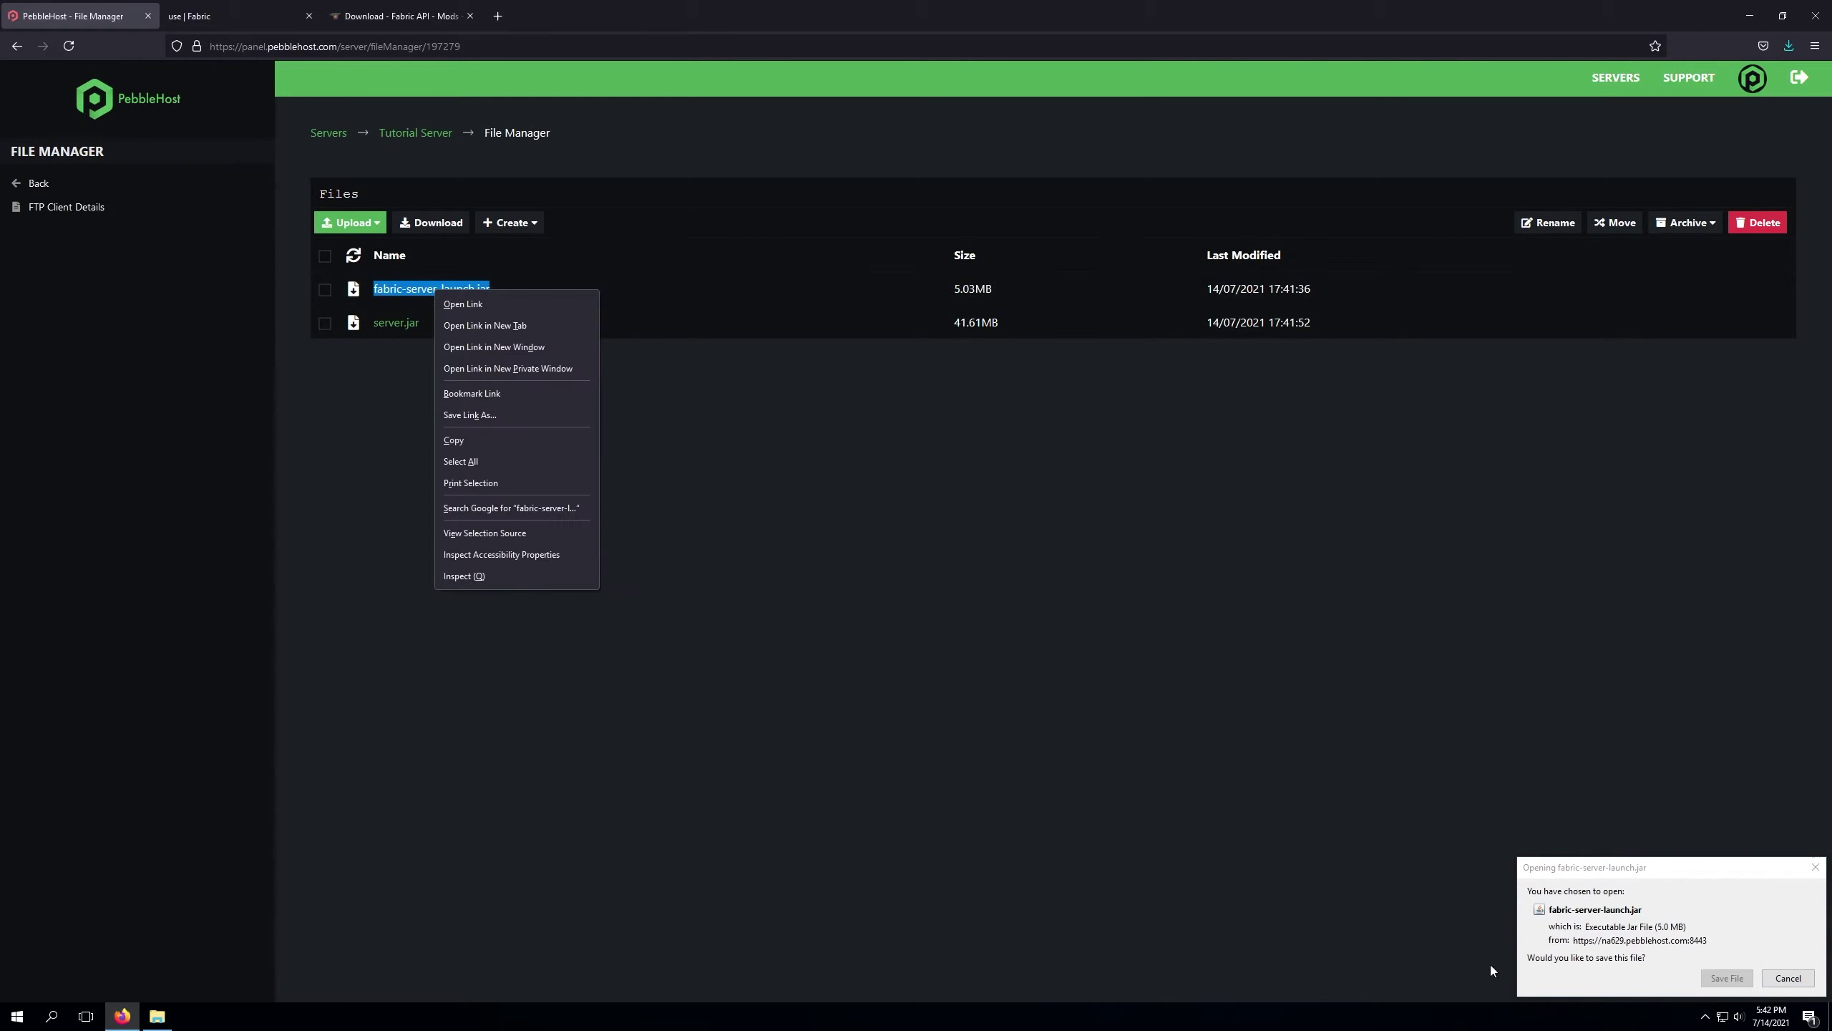
pyautogui.click(464, 440)
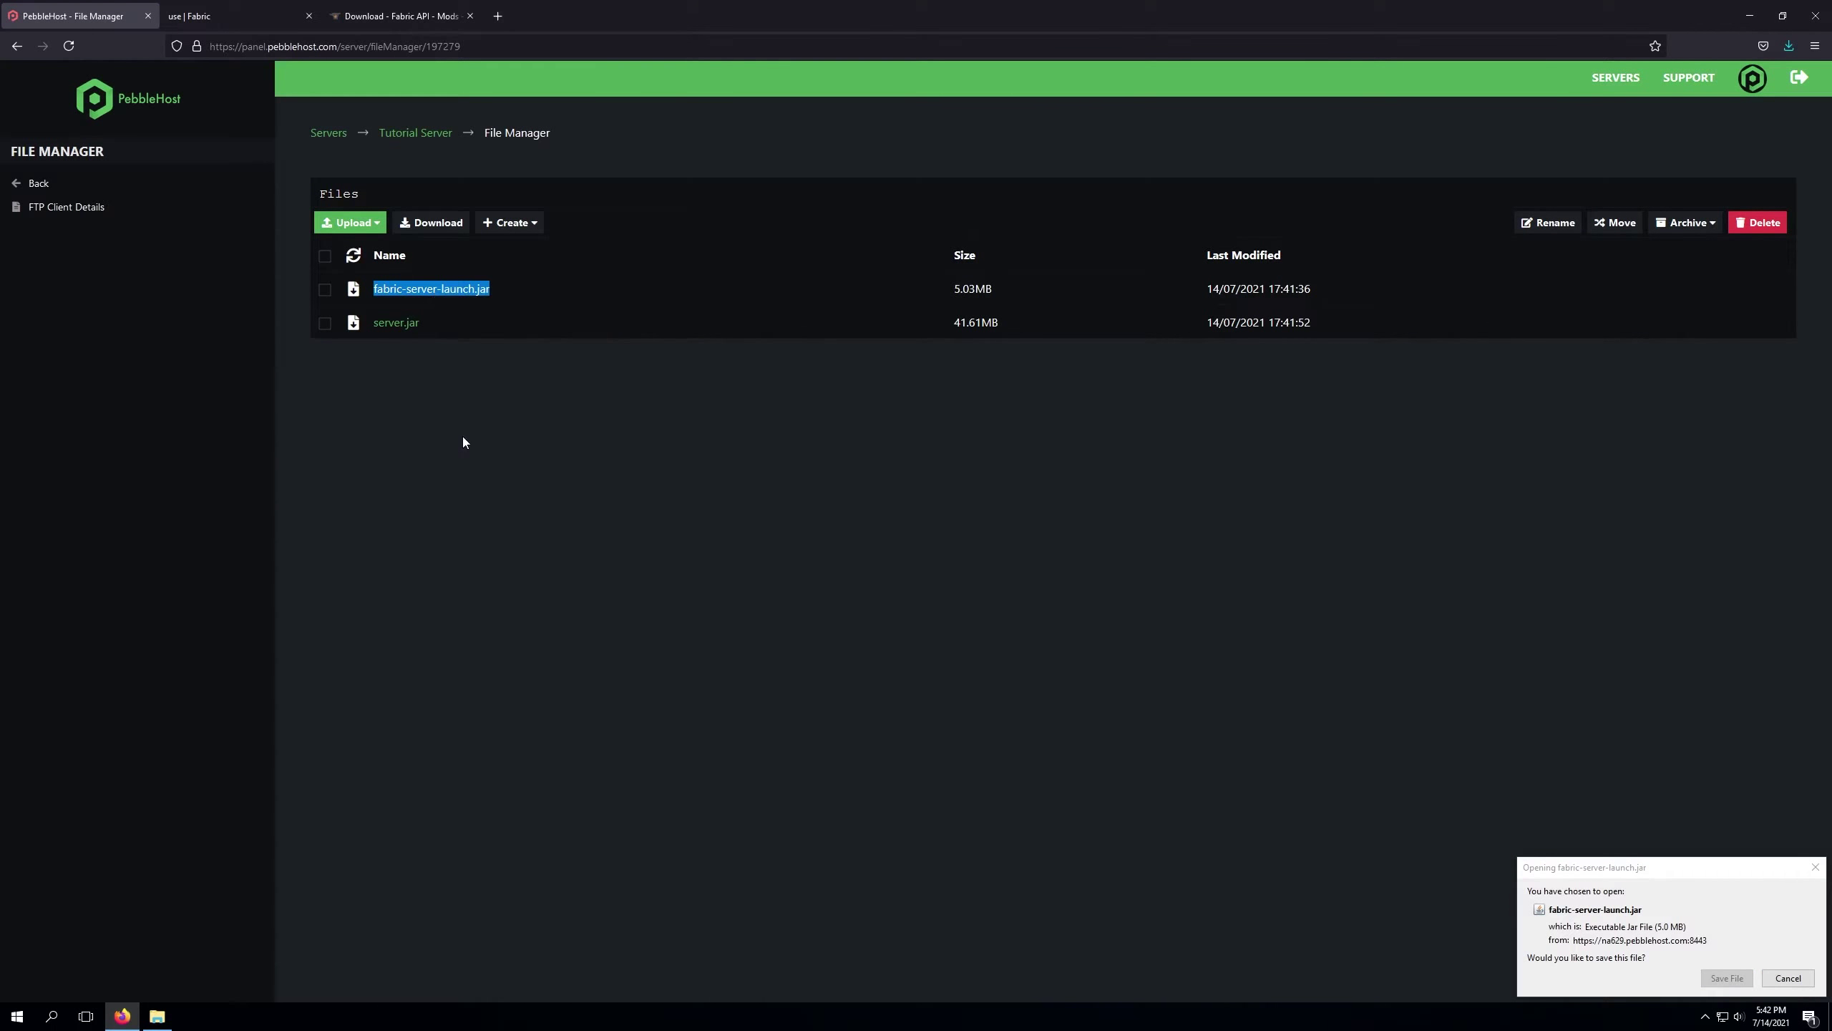
pyautogui.click(1789, 978)
# Step: Replace the Server Type paper-1.16.5.jar with fabric-server-launch.jar and save
pyautogui.click(743, 589)
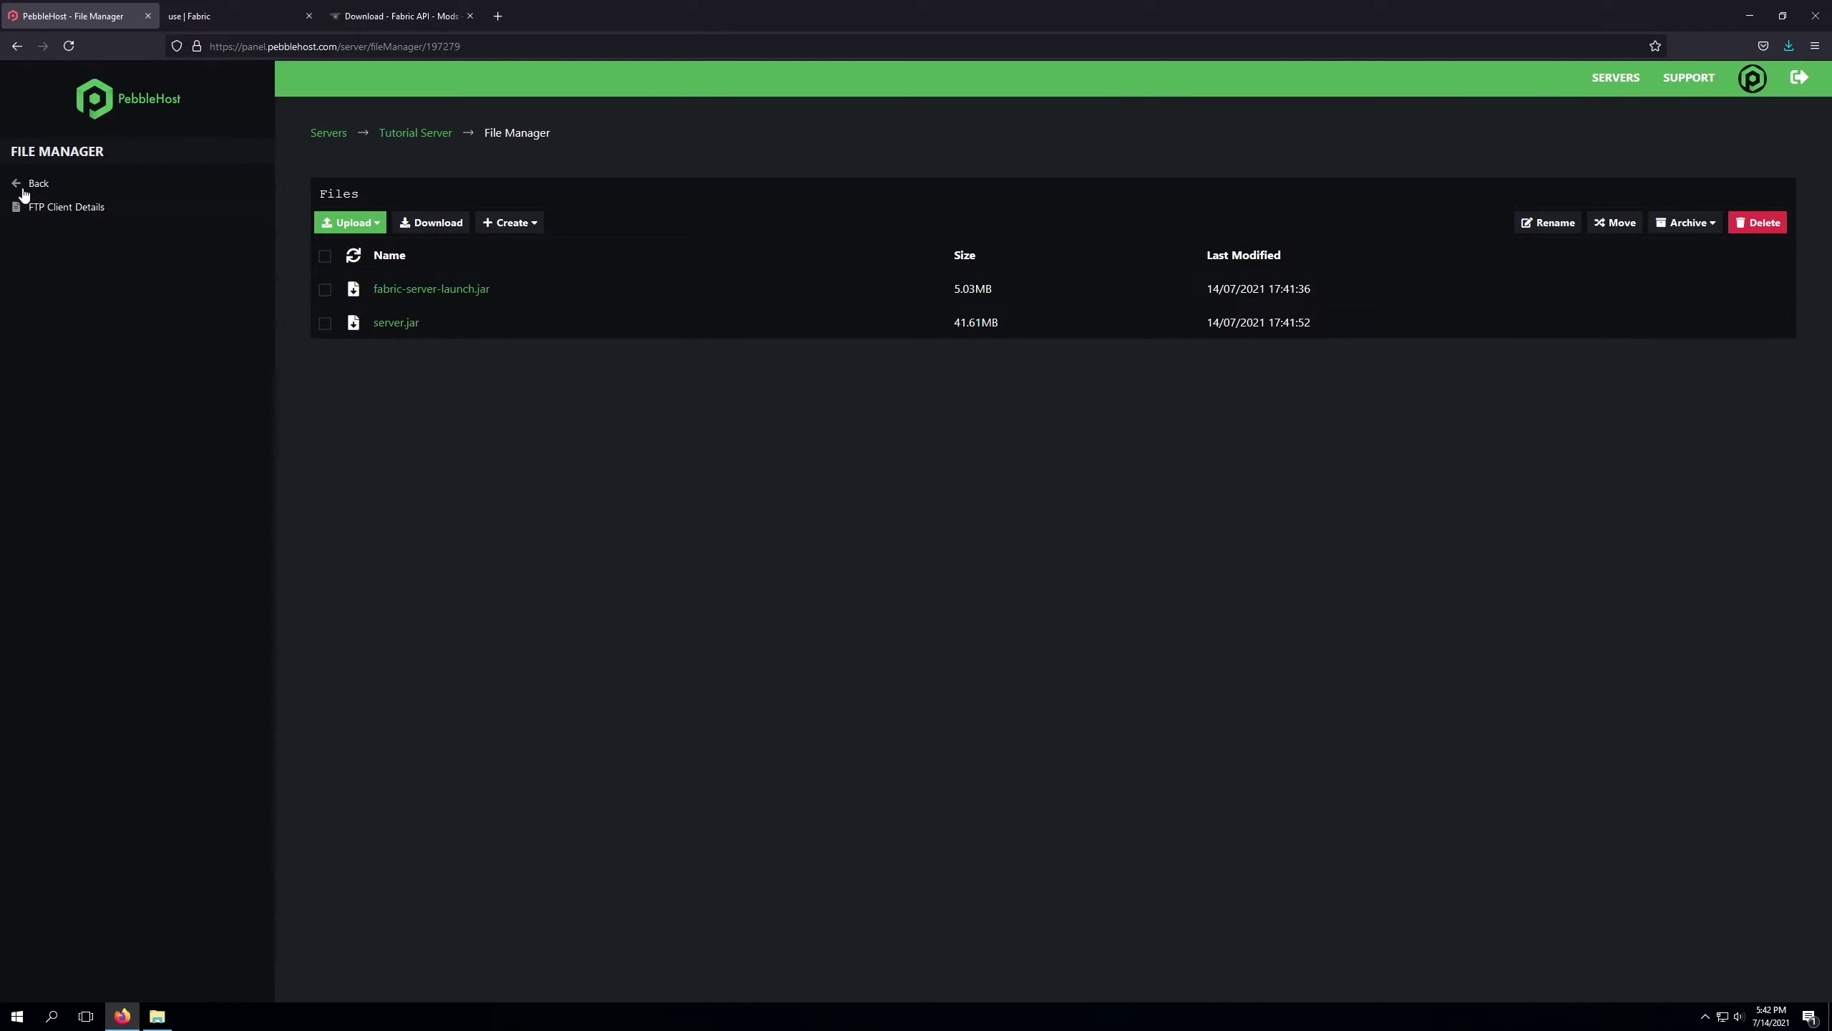
pyautogui.click(428, 133)
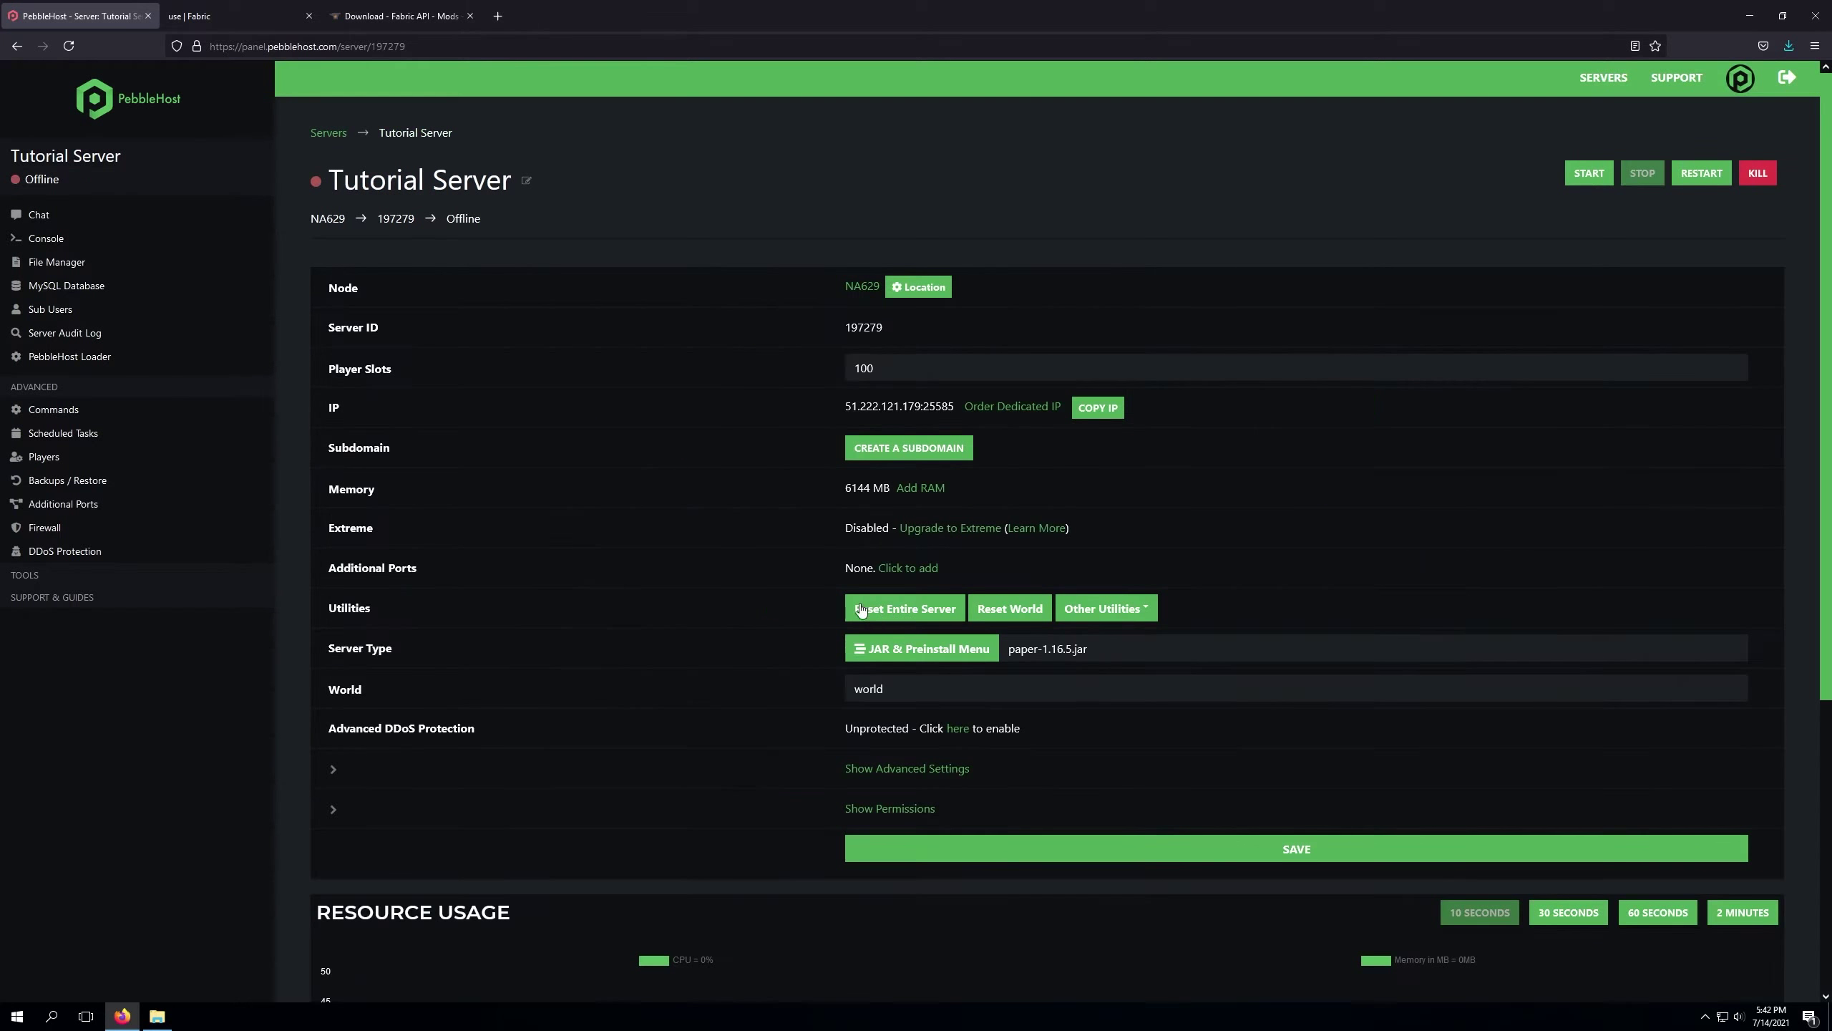
pyautogui.moveTo(1087, 649); pyautogui.dragTo(974, 665)
pyautogui.hotkey('ctrl', 'v')
pyautogui.click(1249, 850)
# Step: Read the console log showing Minecraft 1.17.1 requires Java 16 or later
pyautogui.click(45, 238)
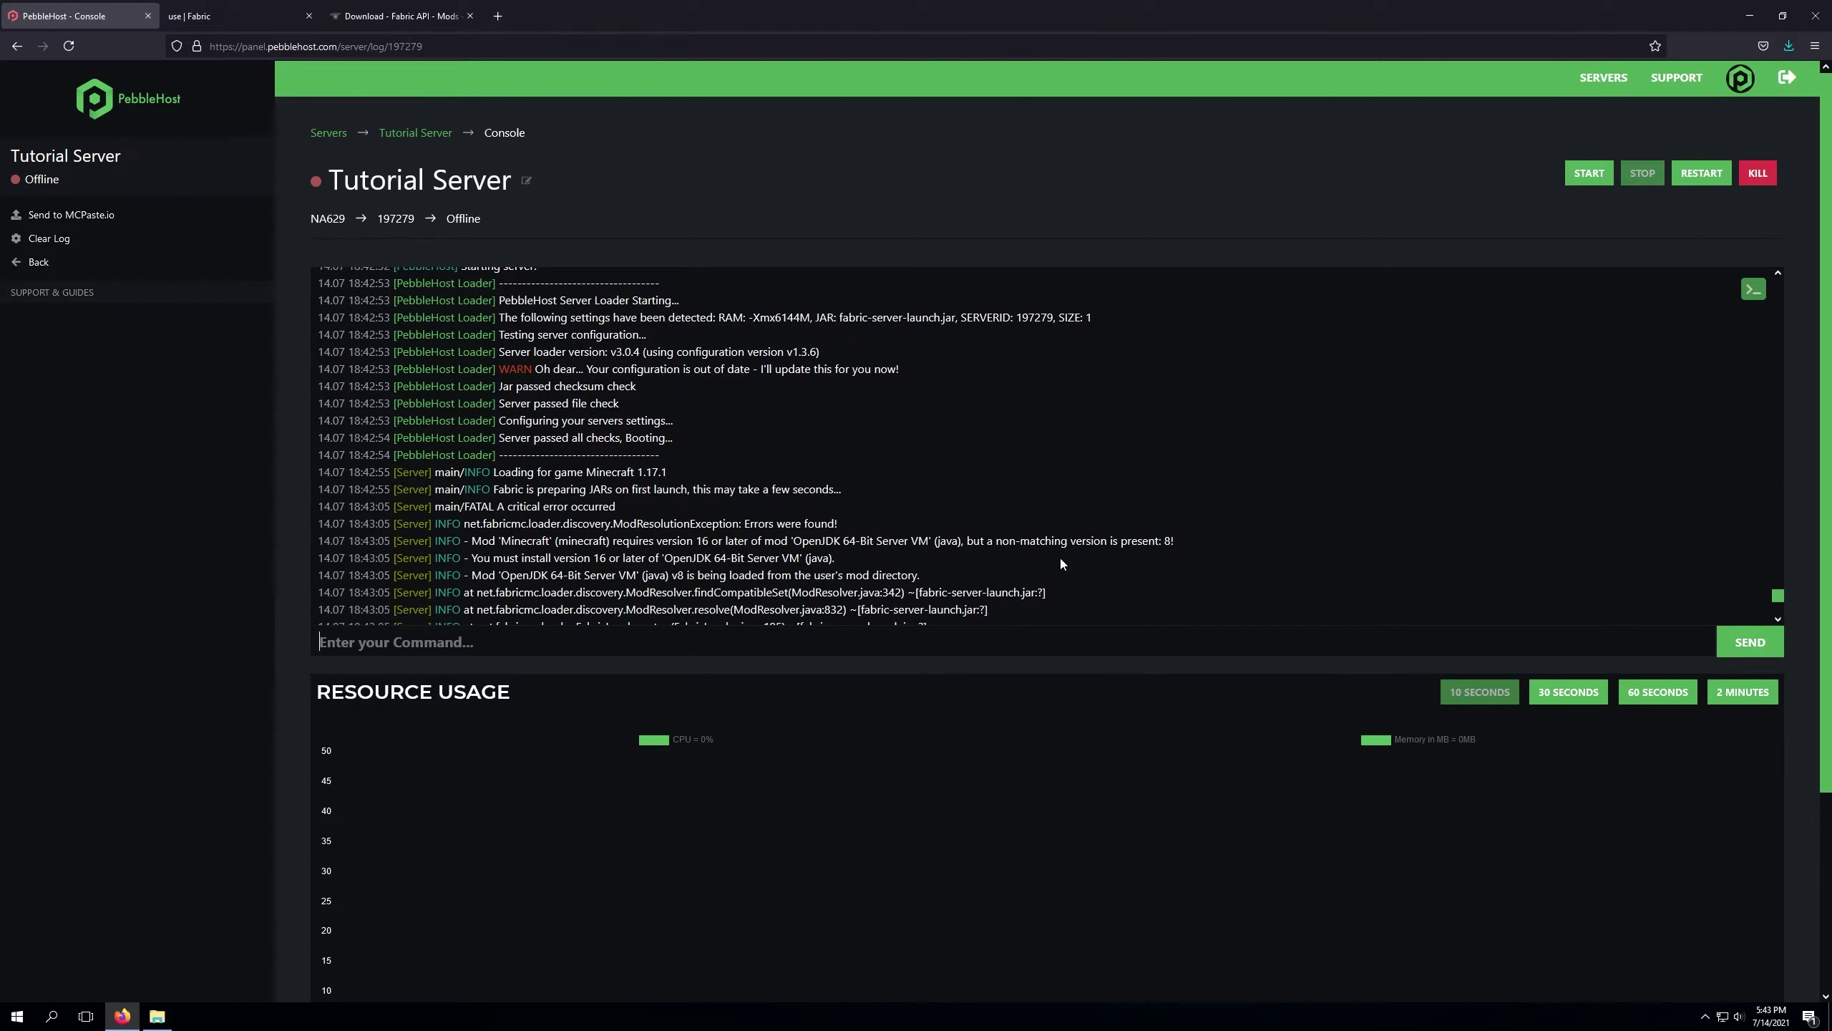
pyautogui.scroll(-5, 1010, 552)
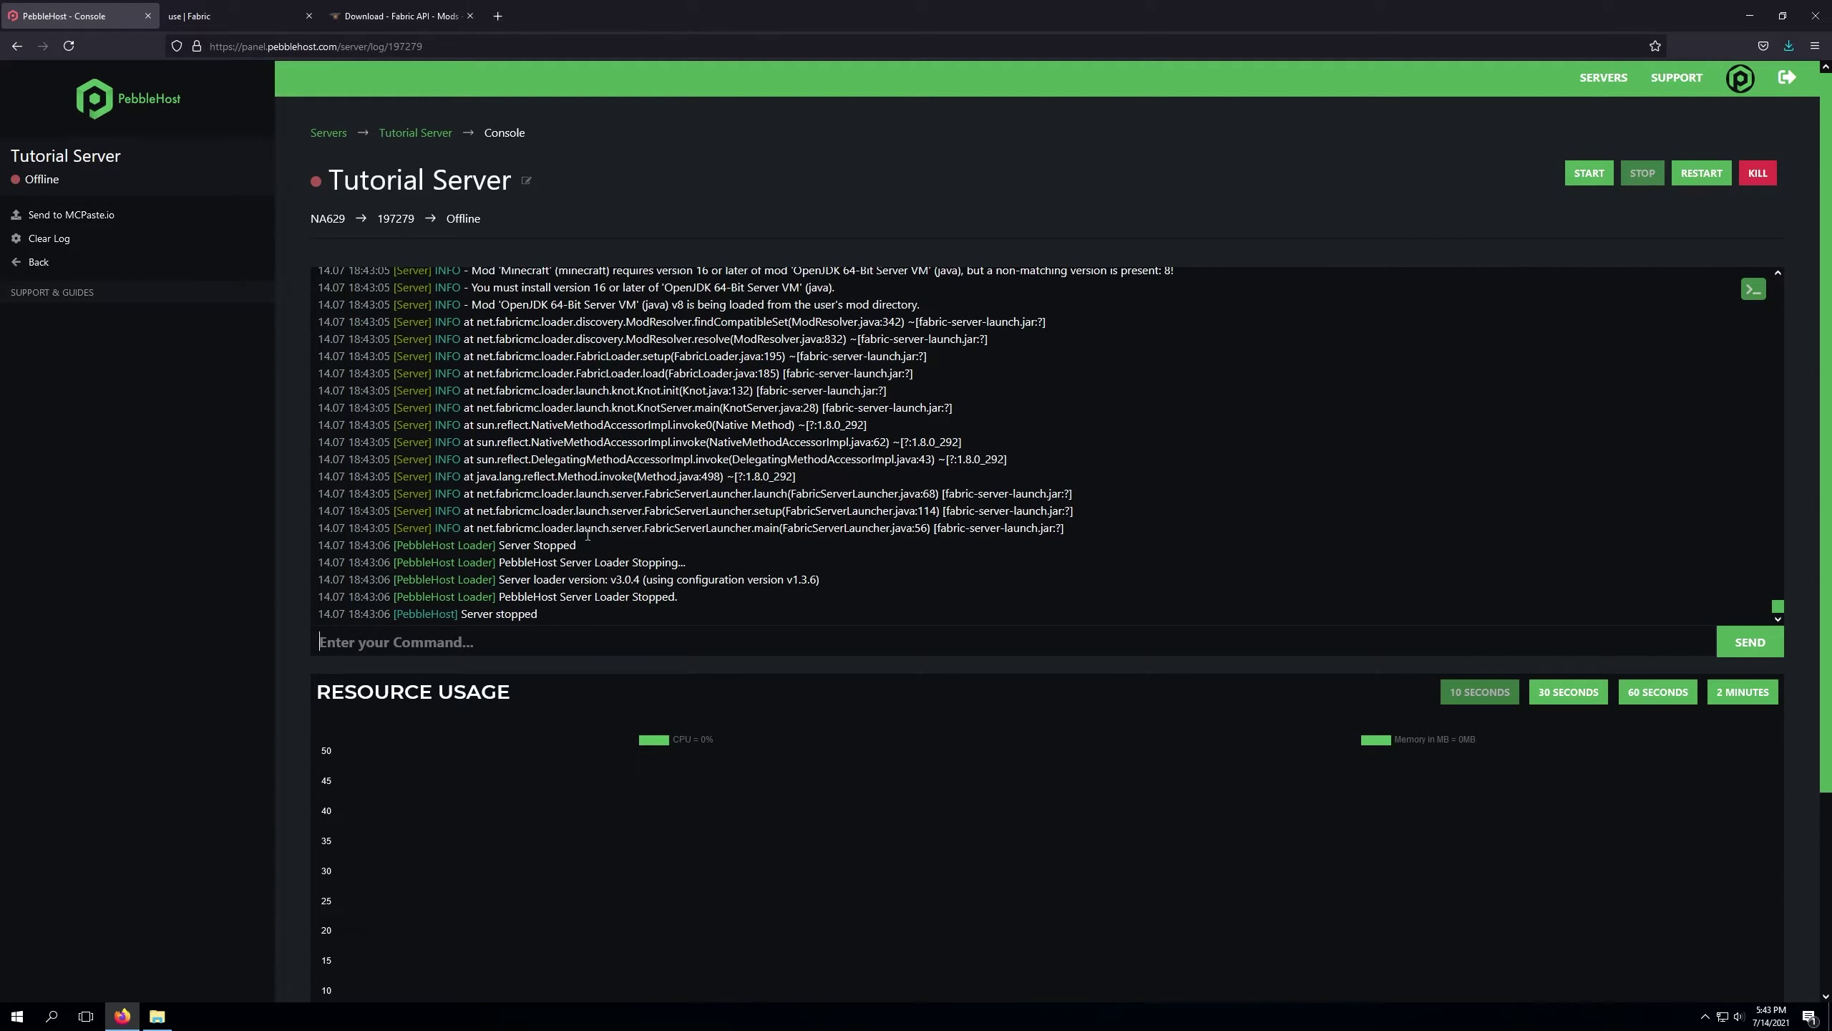
pyautogui.scroll(3, 1064, 453)
pyautogui.scroll(1, 1130, 537)
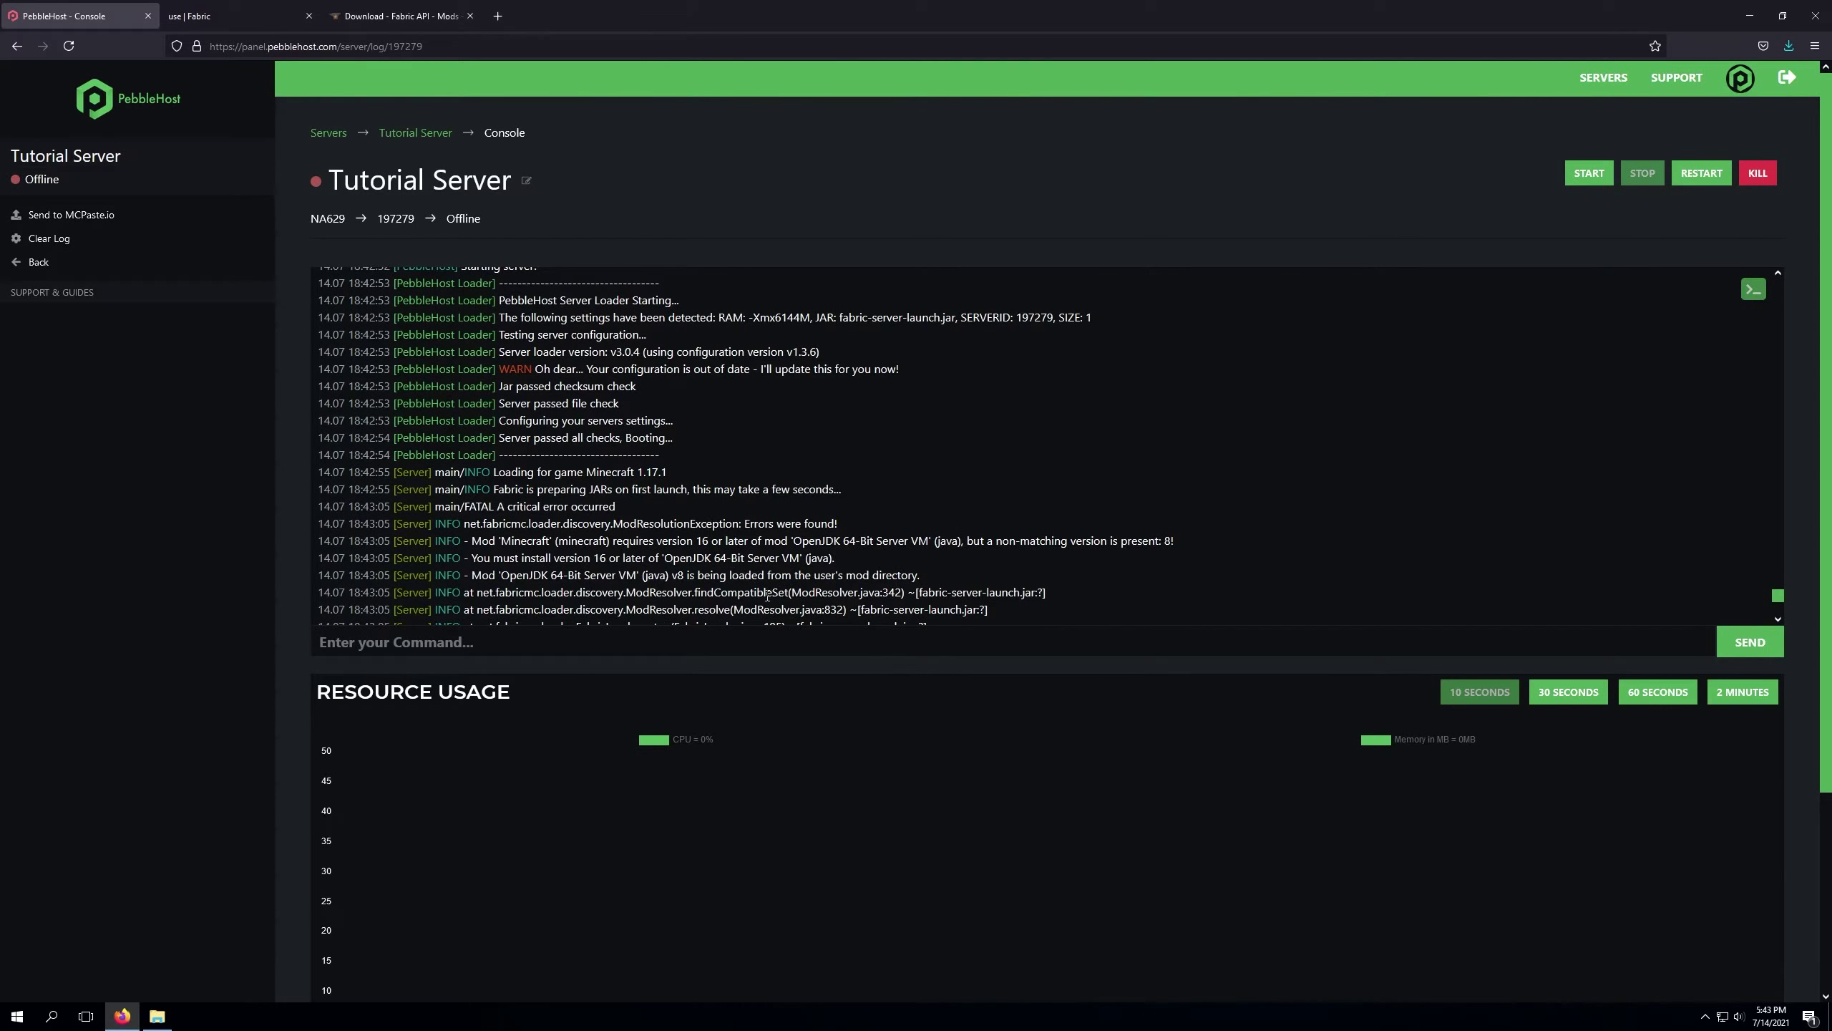
# Step: Set the PebbleHost Loader's Java Version to Java 16 and save the loader settings
pyautogui.click(11, 265)
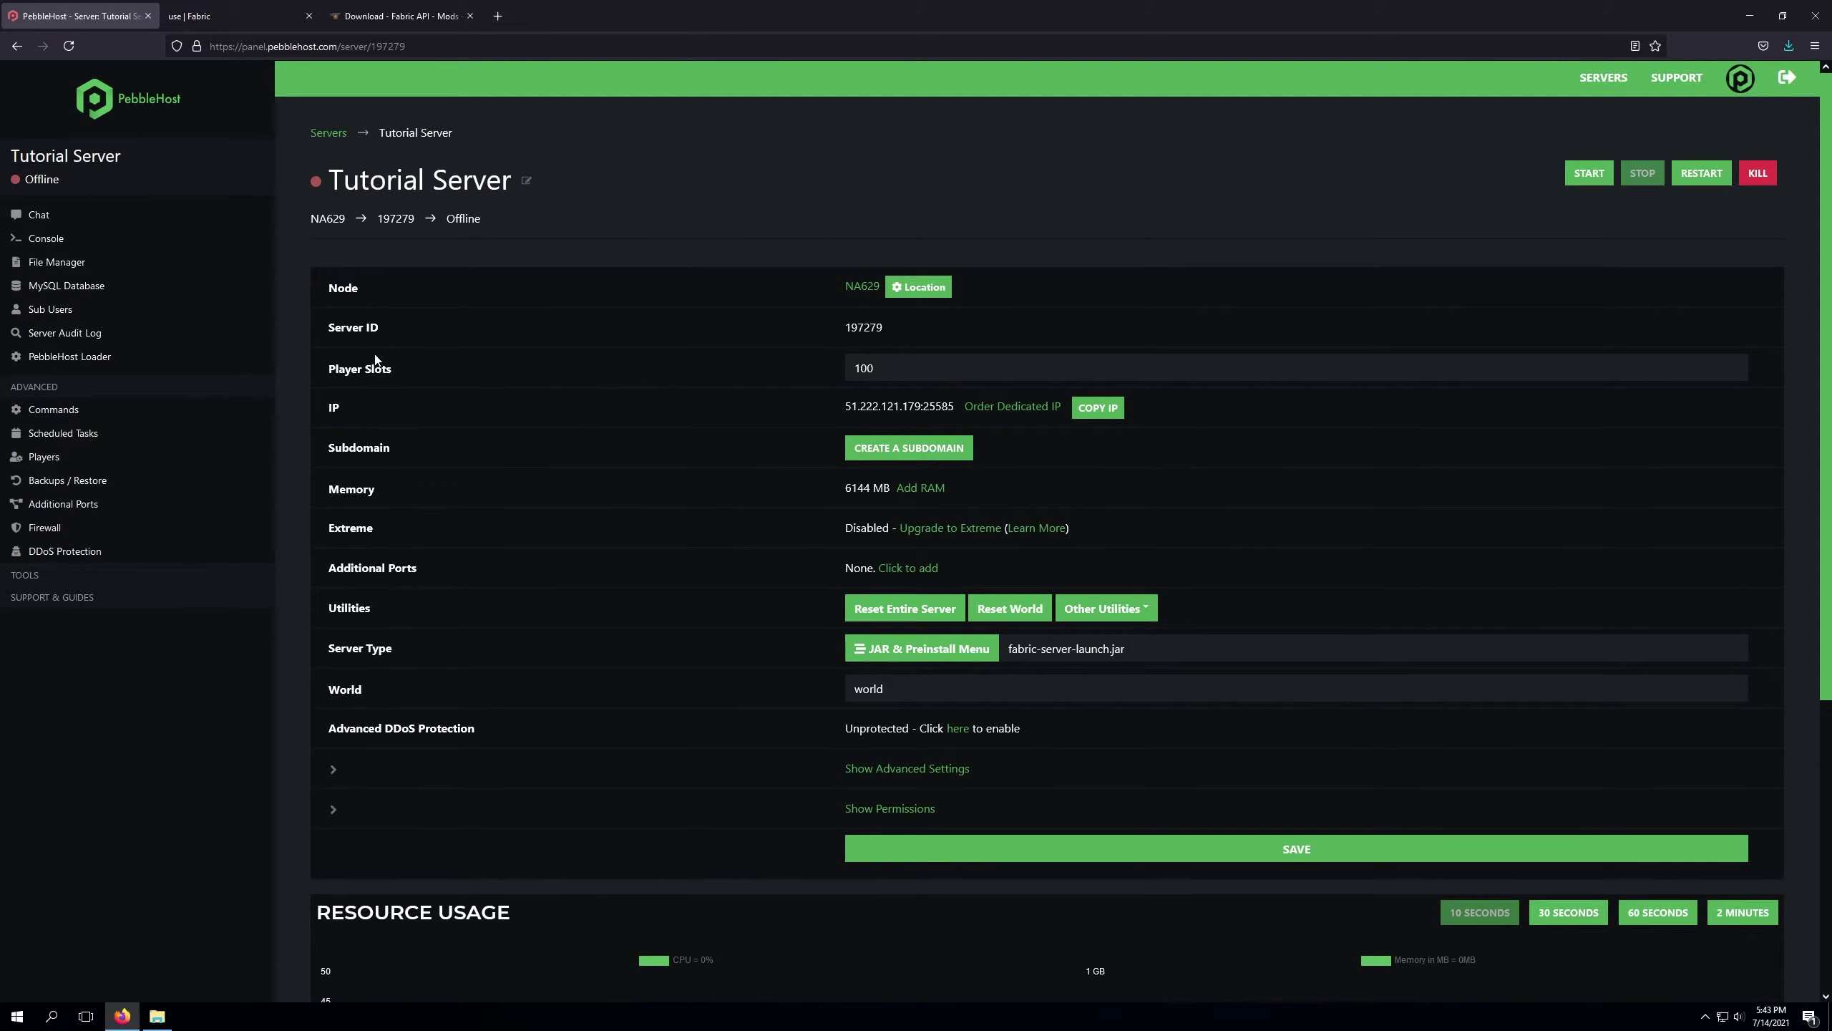
pyautogui.click(93, 264)
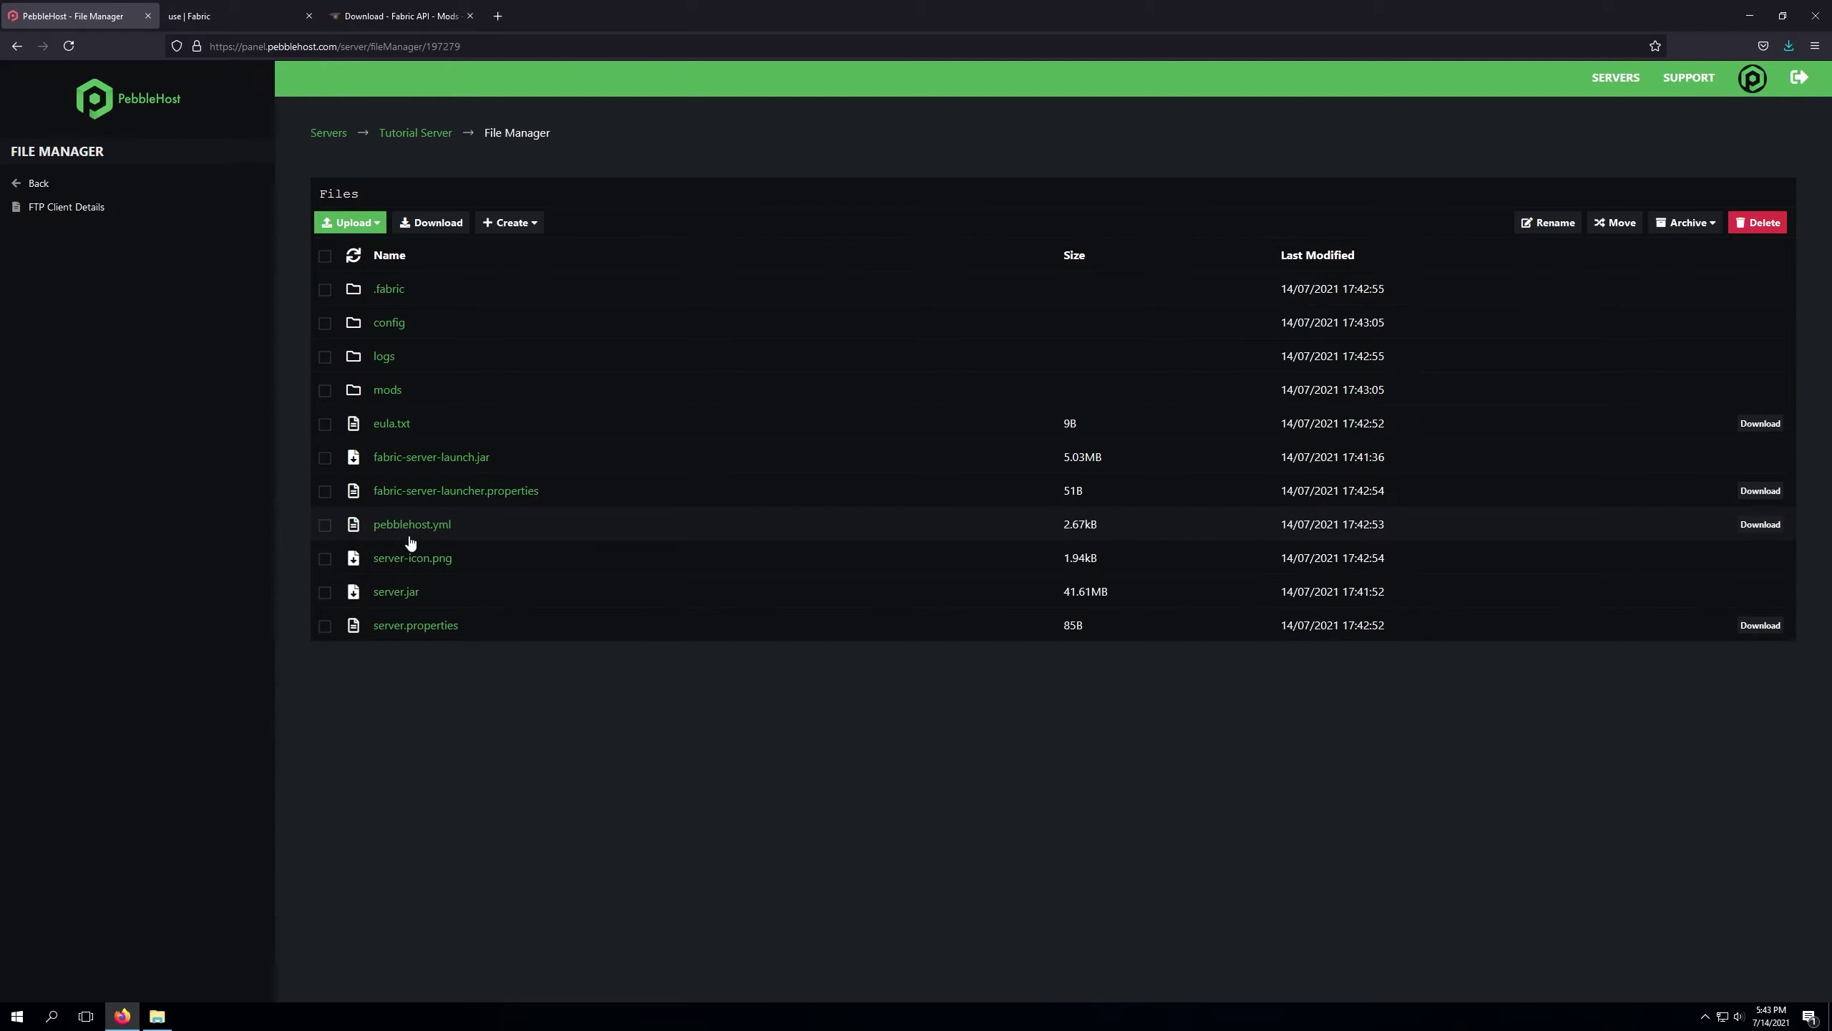
pyautogui.click(433, 136)
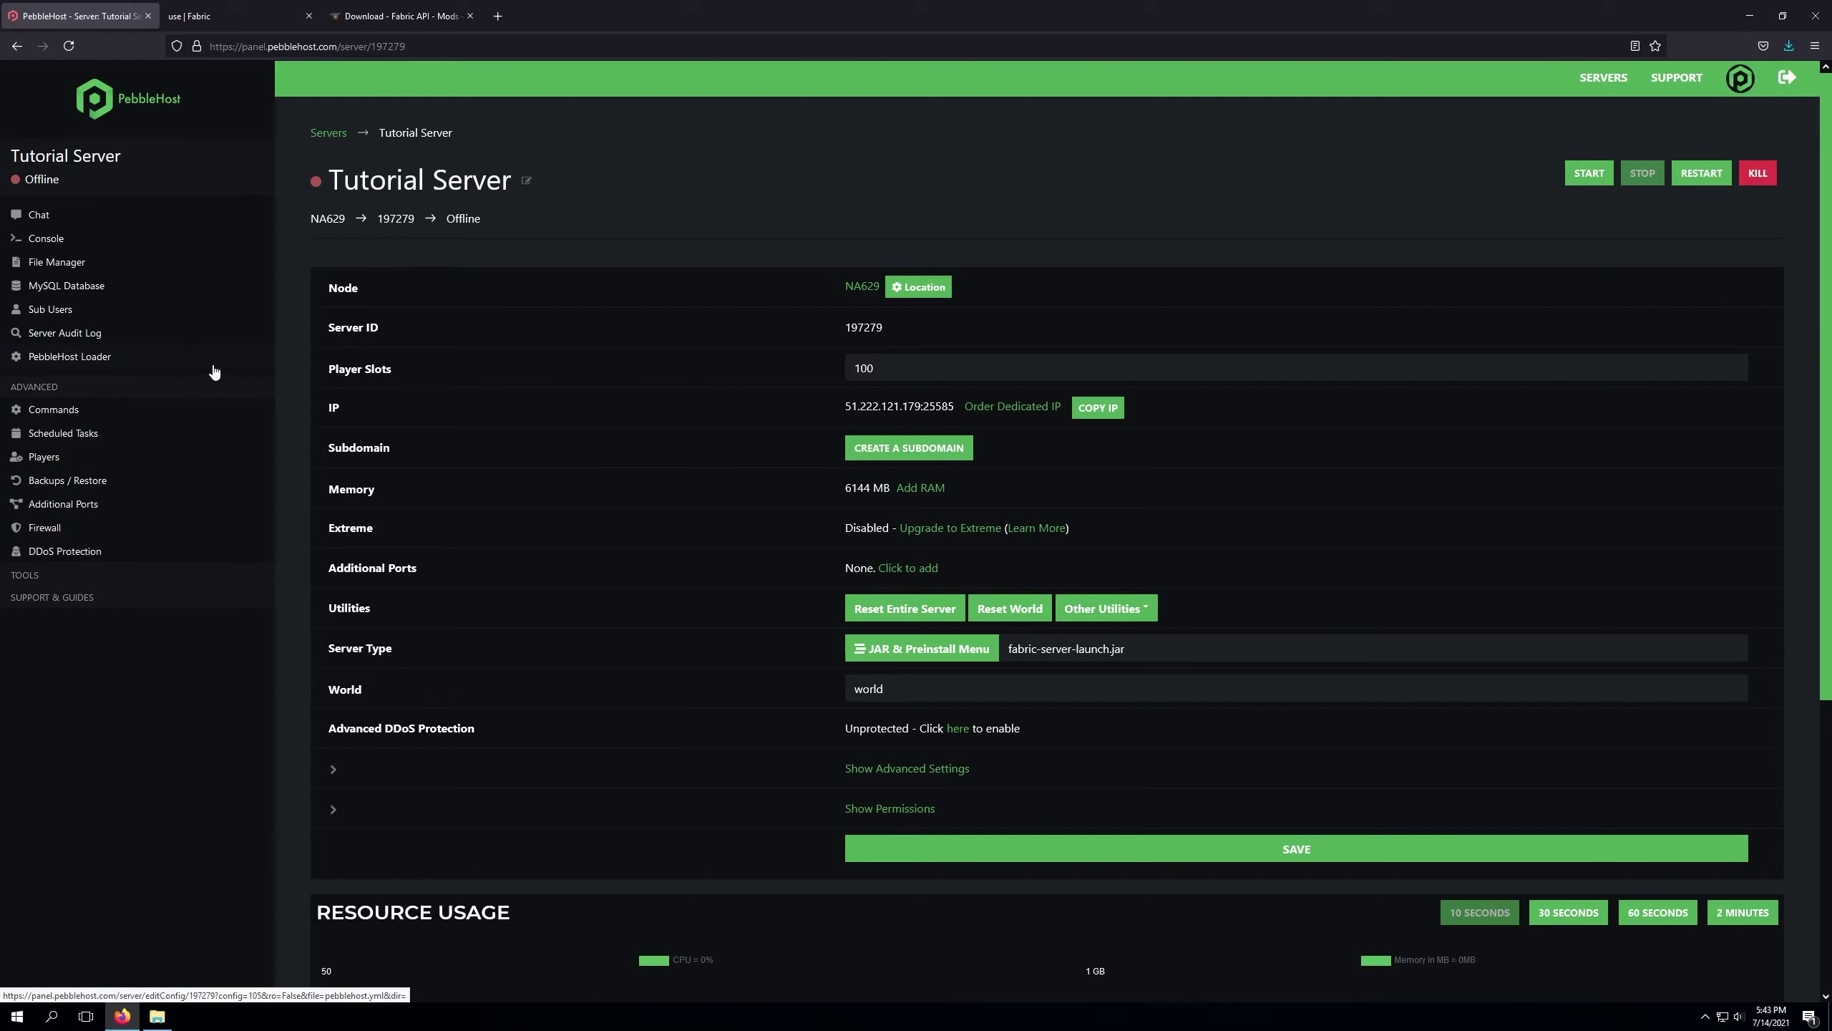
pyautogui.click(219, 360)
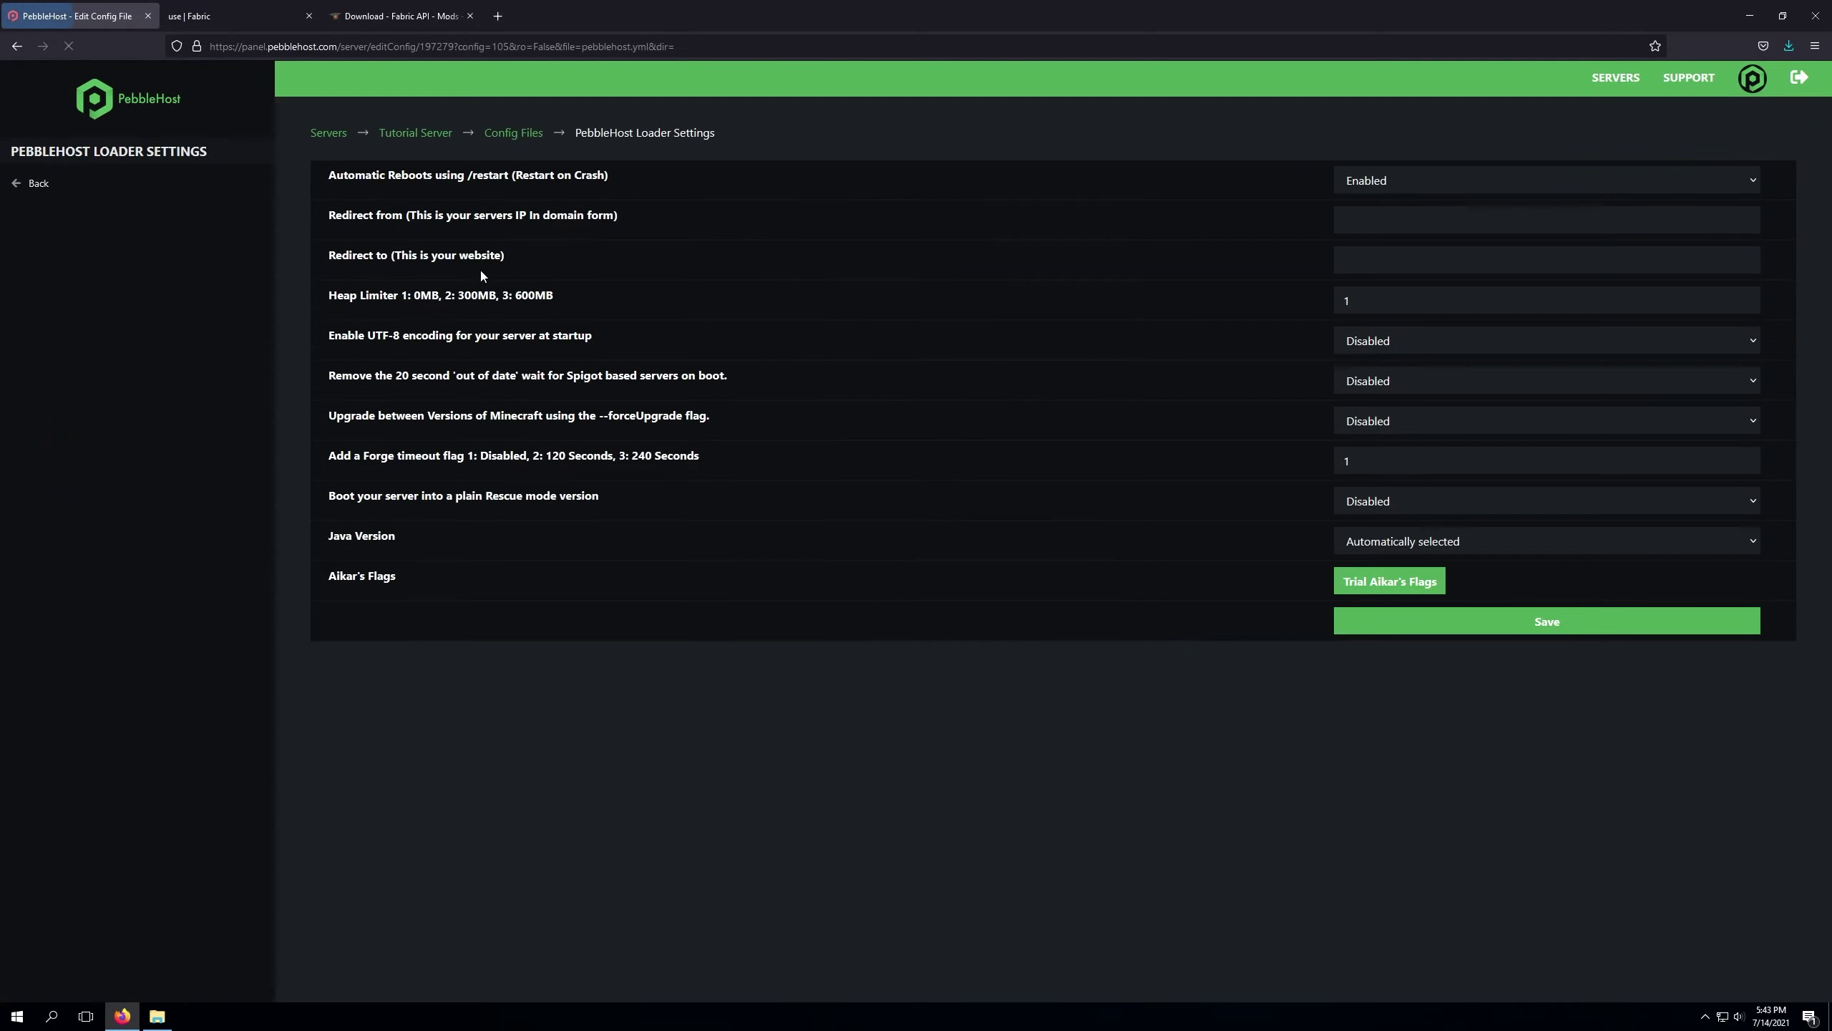
pyautogui.click(1371, 544)
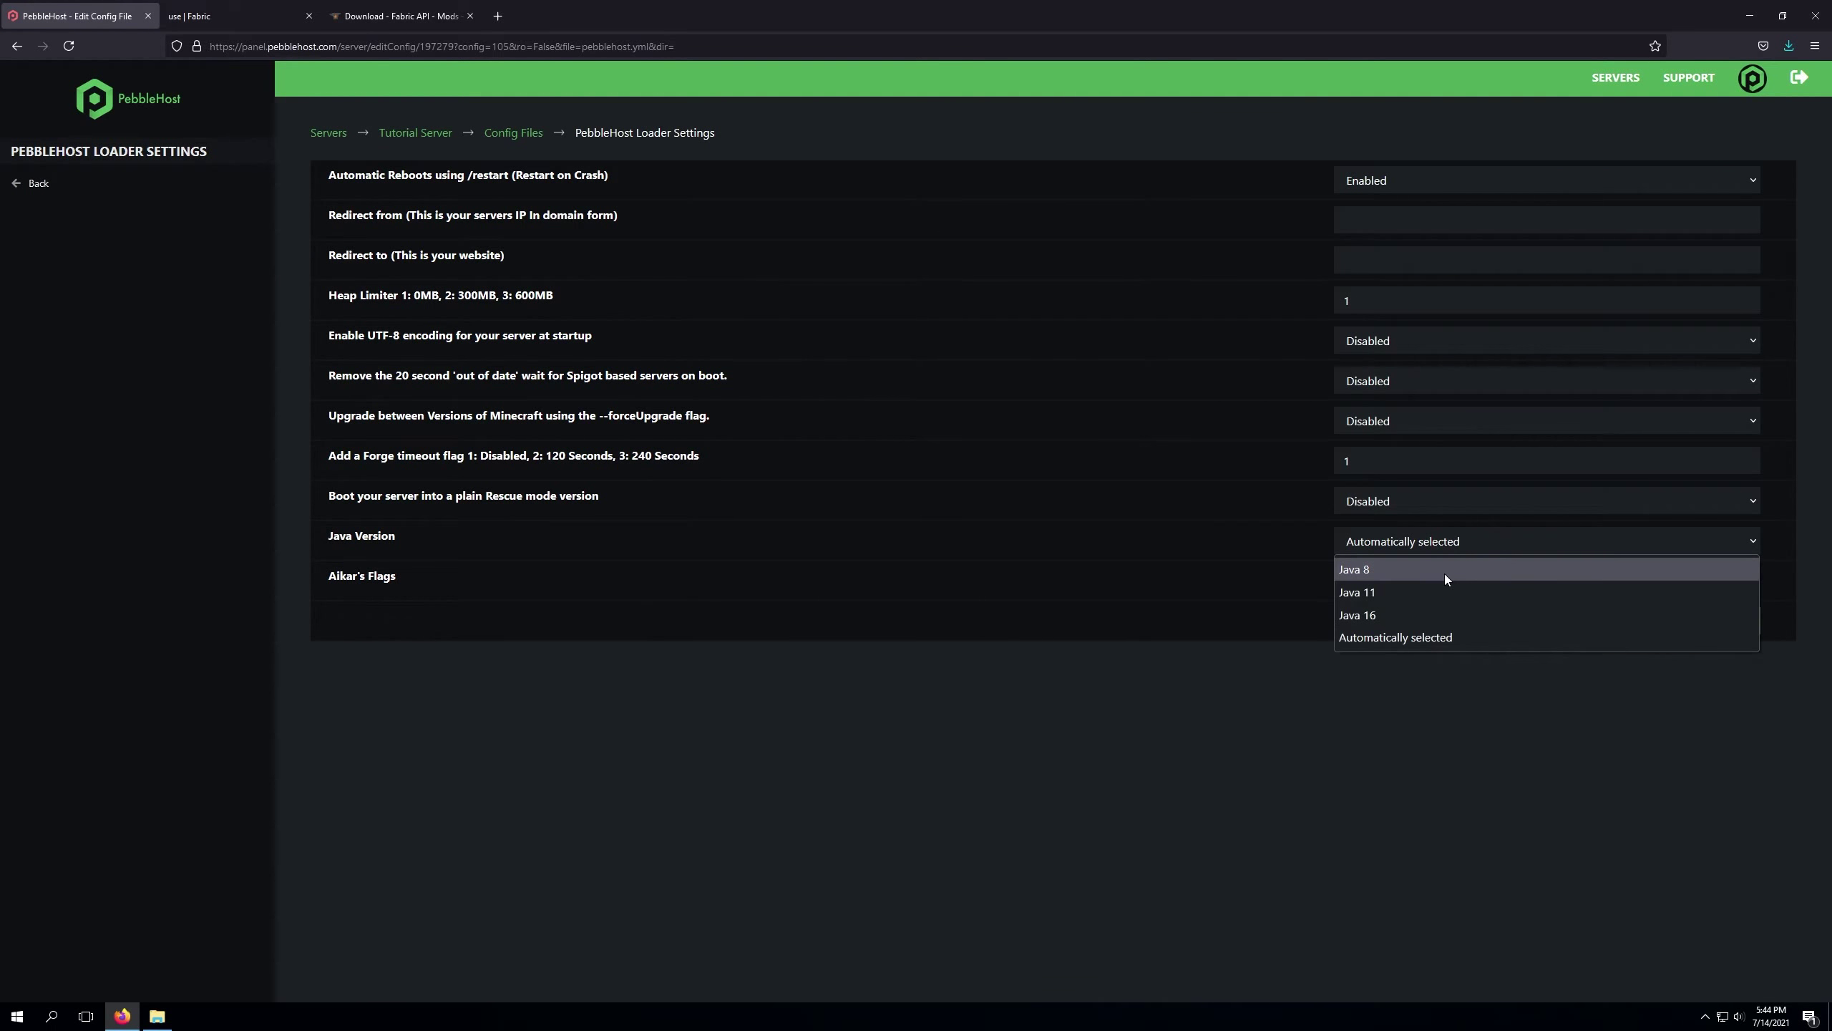
pyautogui.click(1380, 615)
pyautogui.click(1629, 631)
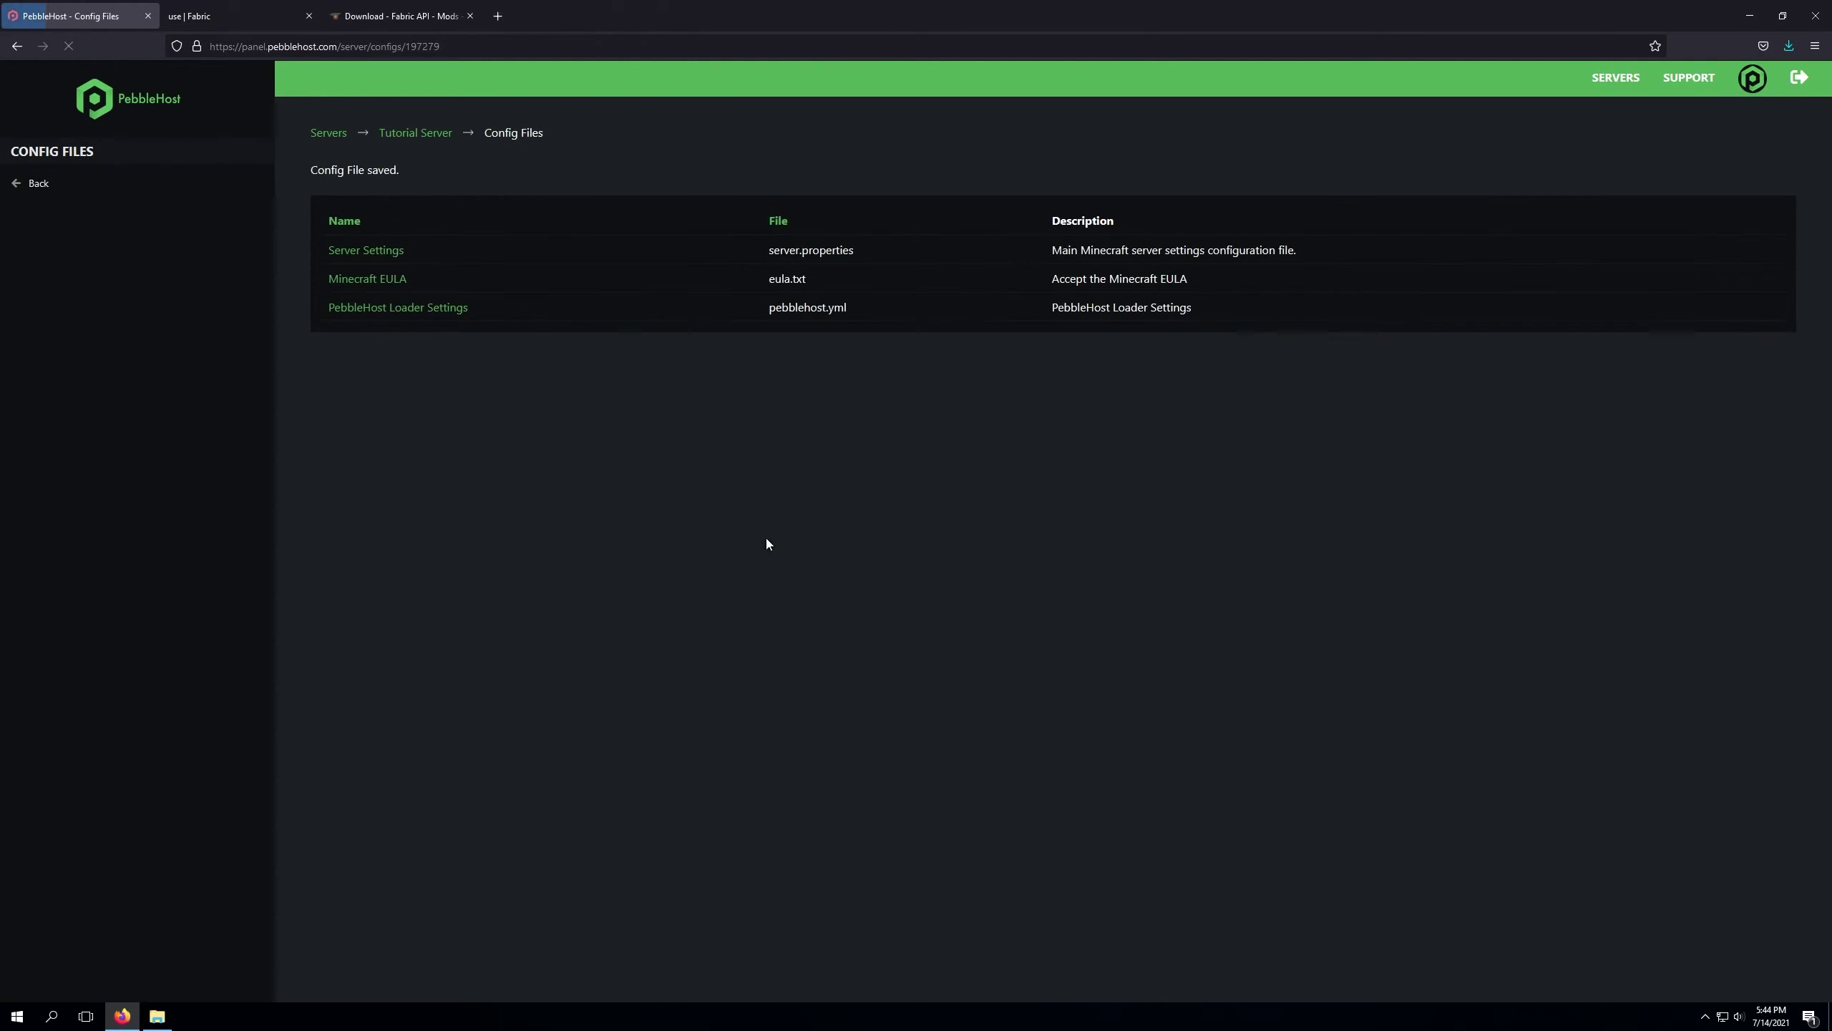
# Step: Start the Tutorial Server from its console until startup reports Done (28.380s)
pyautogui.click(399, 136)
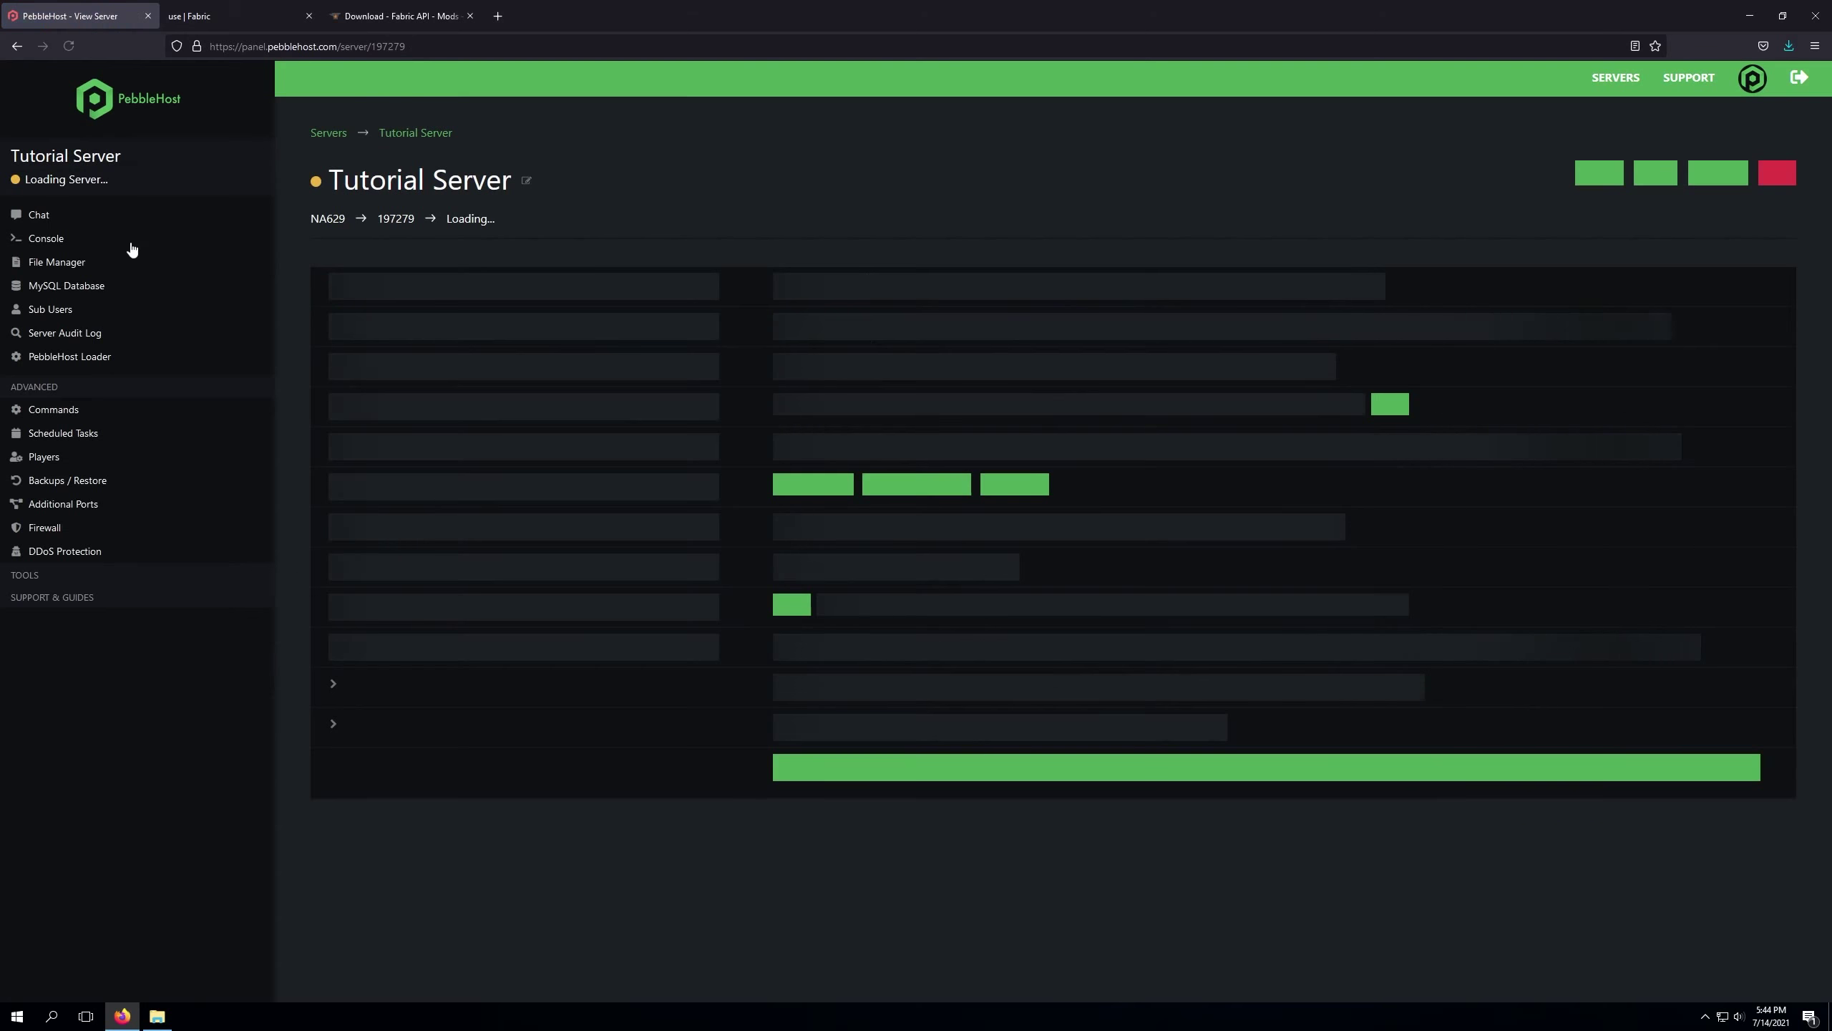
pyautogui.click(75, 241)
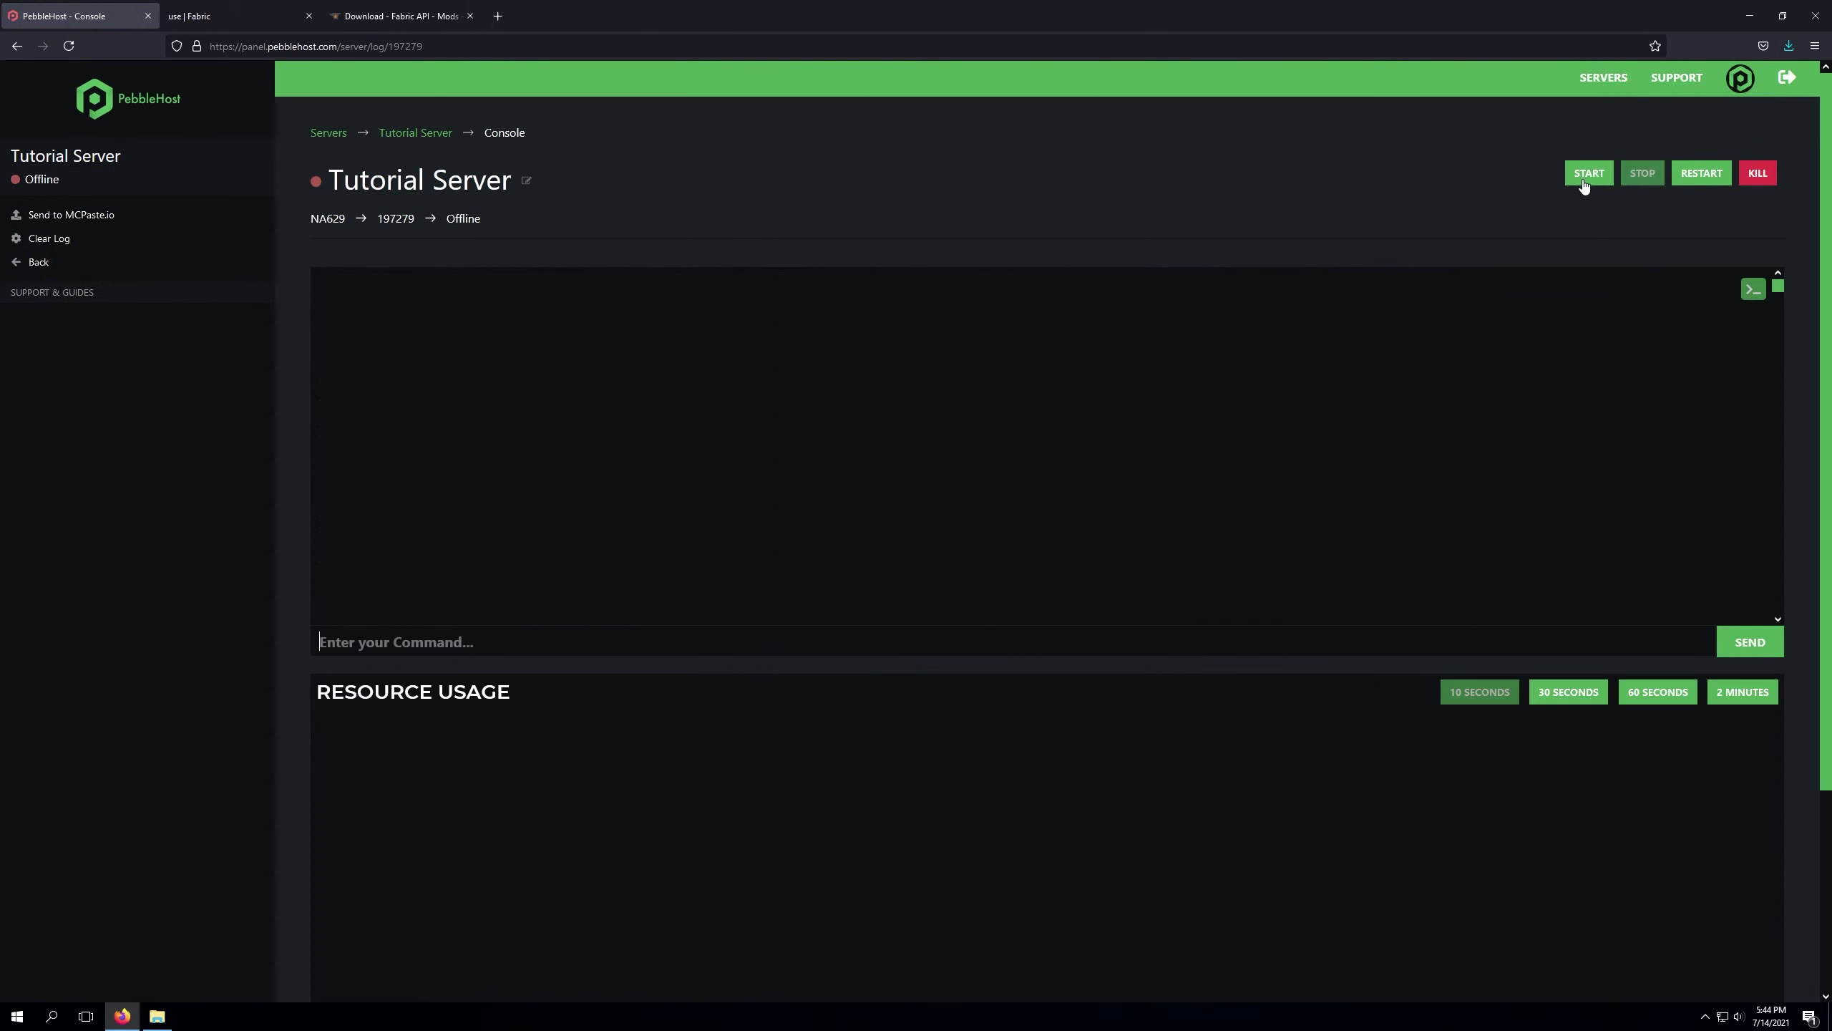
pyautogui.click(1585, 180)
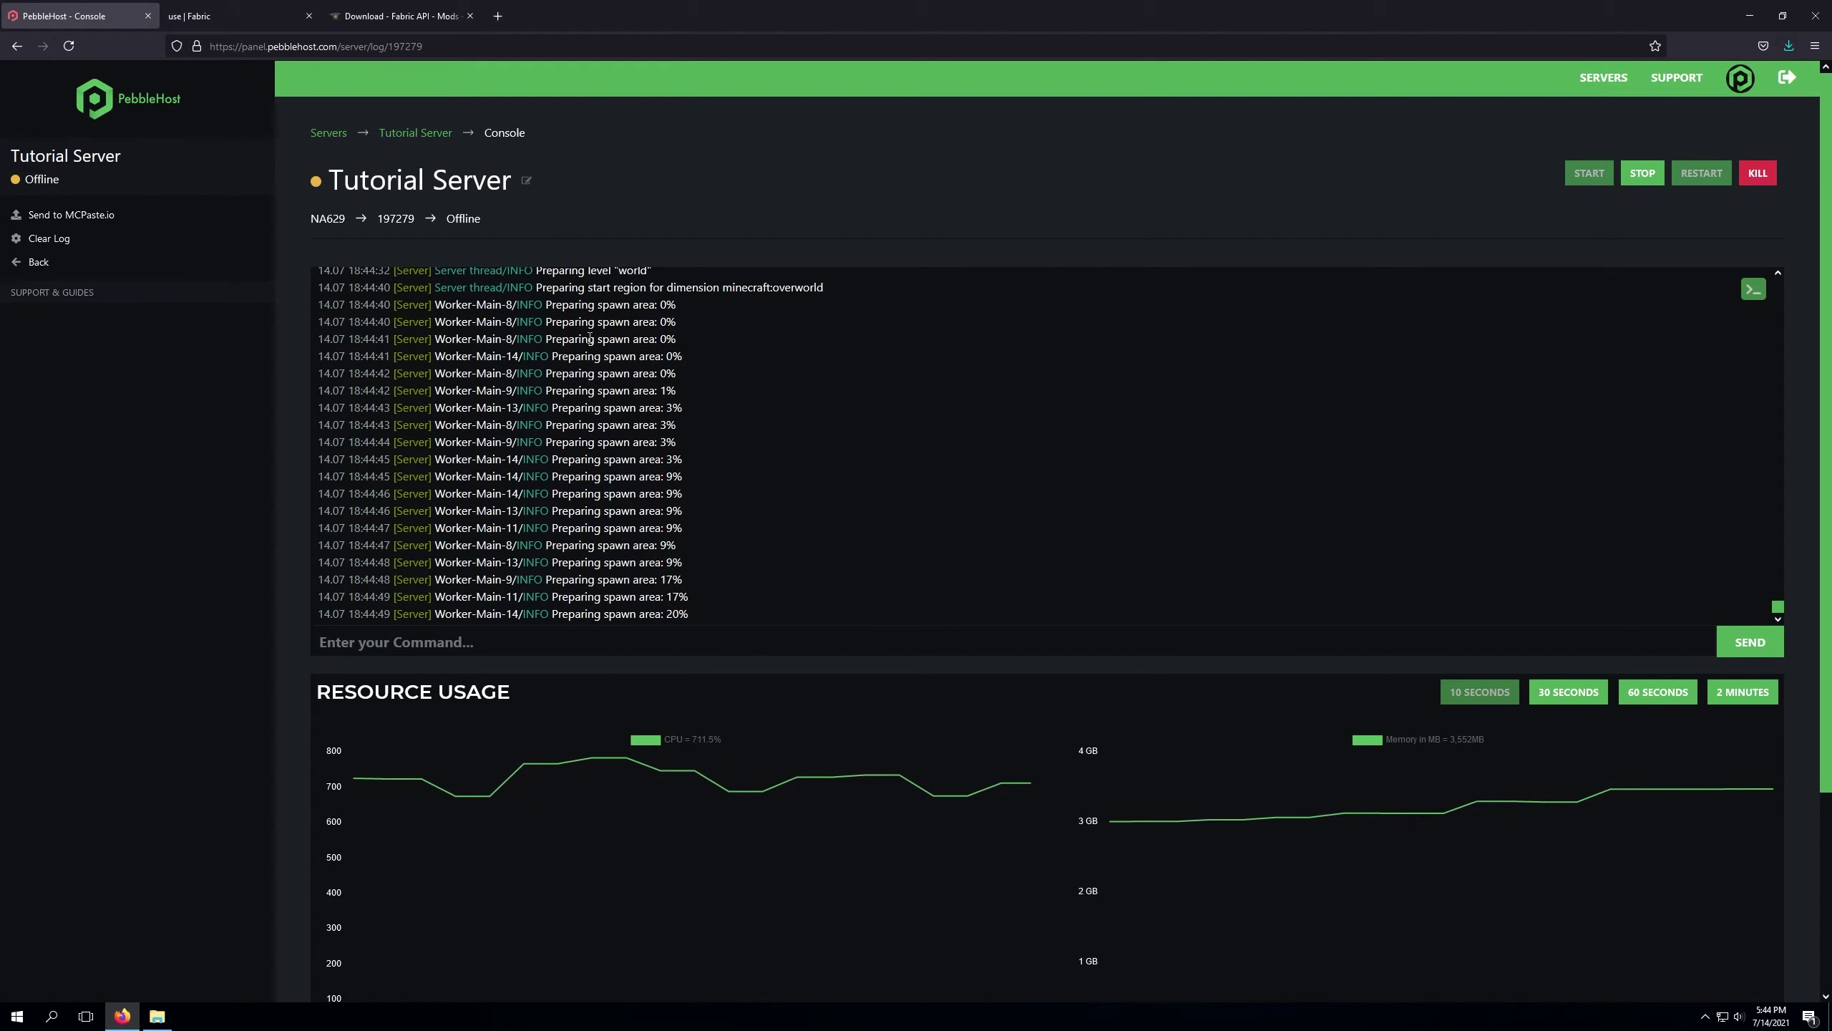
pyautogui.middleClick(497, 14)
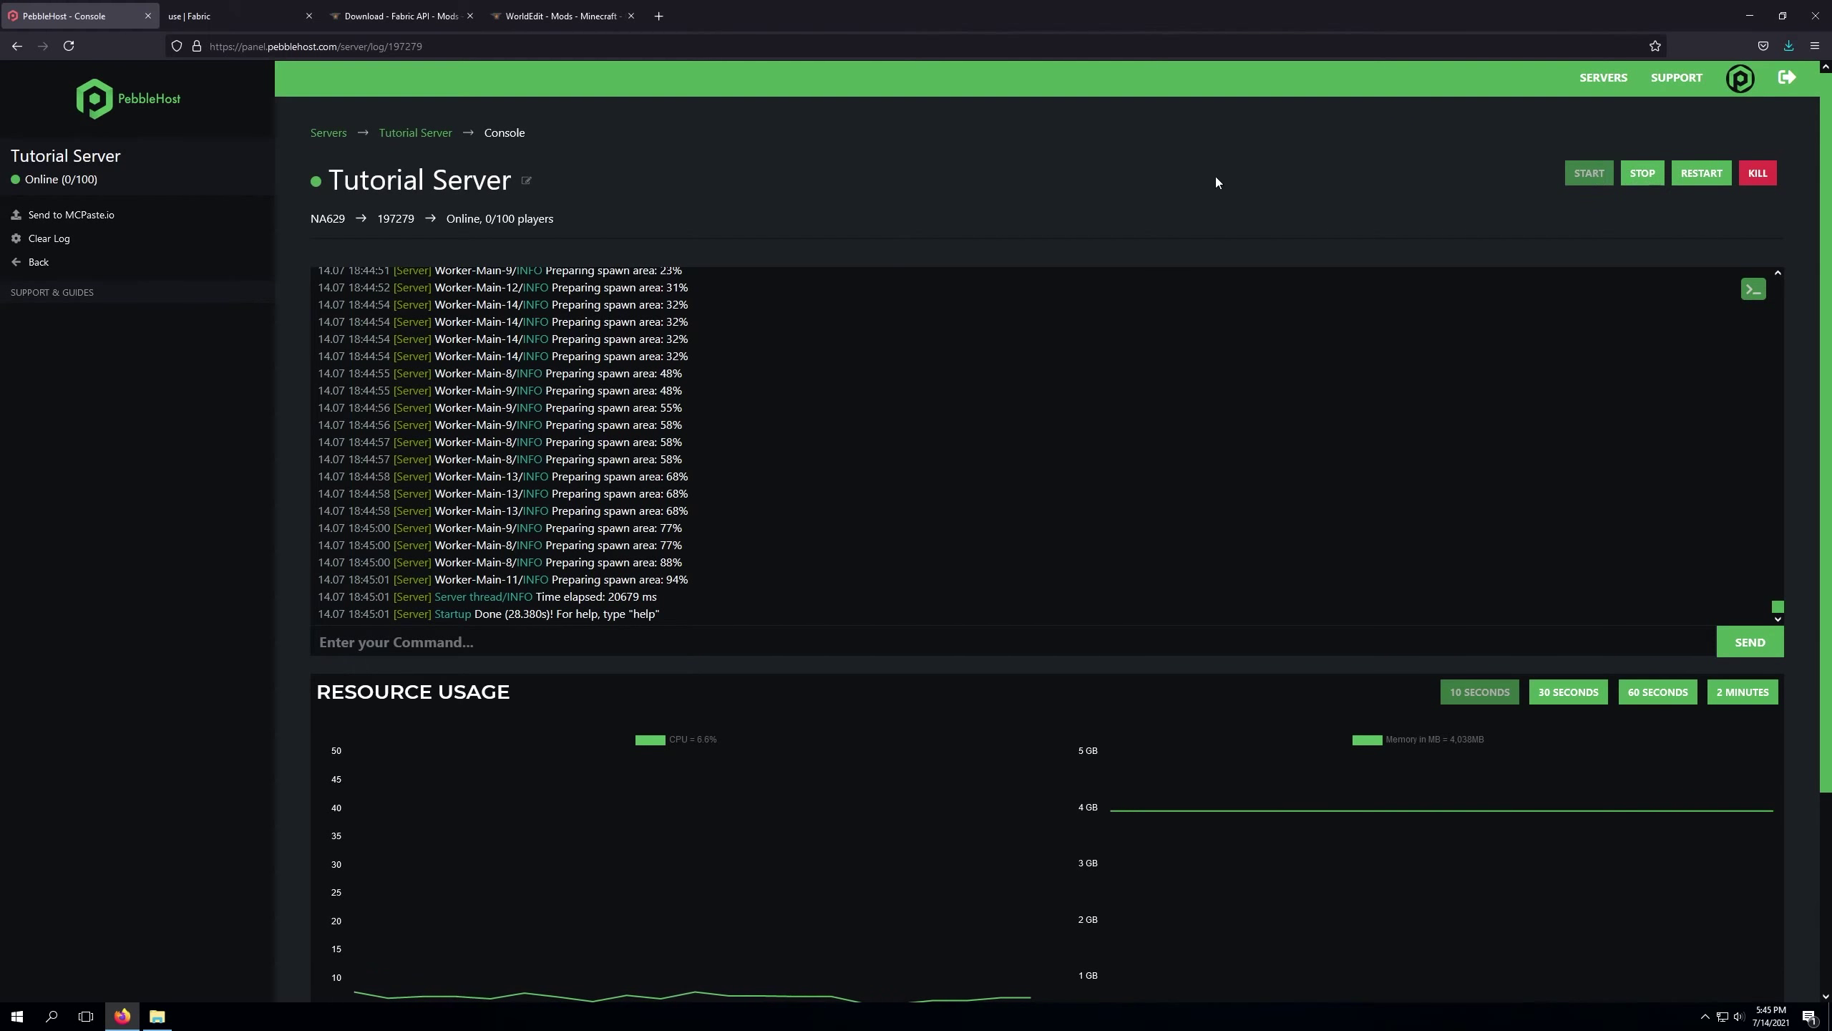
# Step: Upload fabric-api-0.37.0+1.17.jar and worldedit-fabric-mc1.17-7.2.6-beta-01.jar into the server's mods folder
pyautogui.click(443, 135)
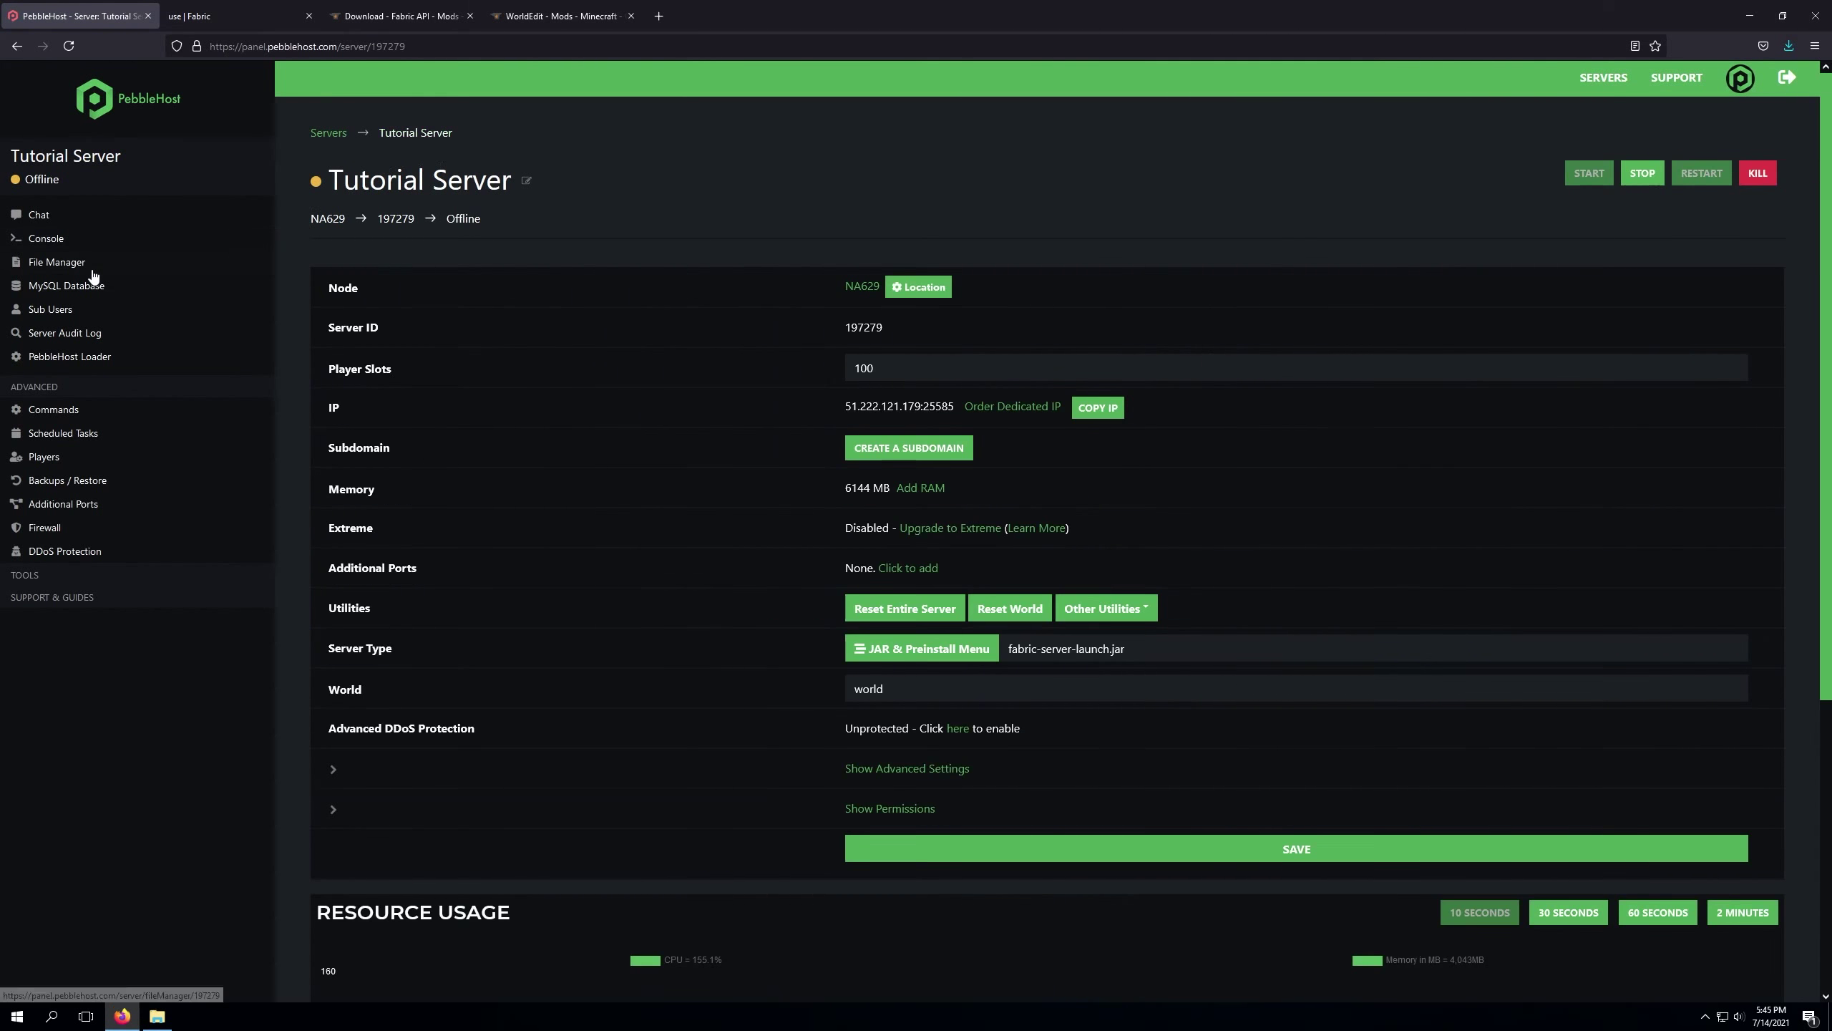
pyautogui.click(161, 269)
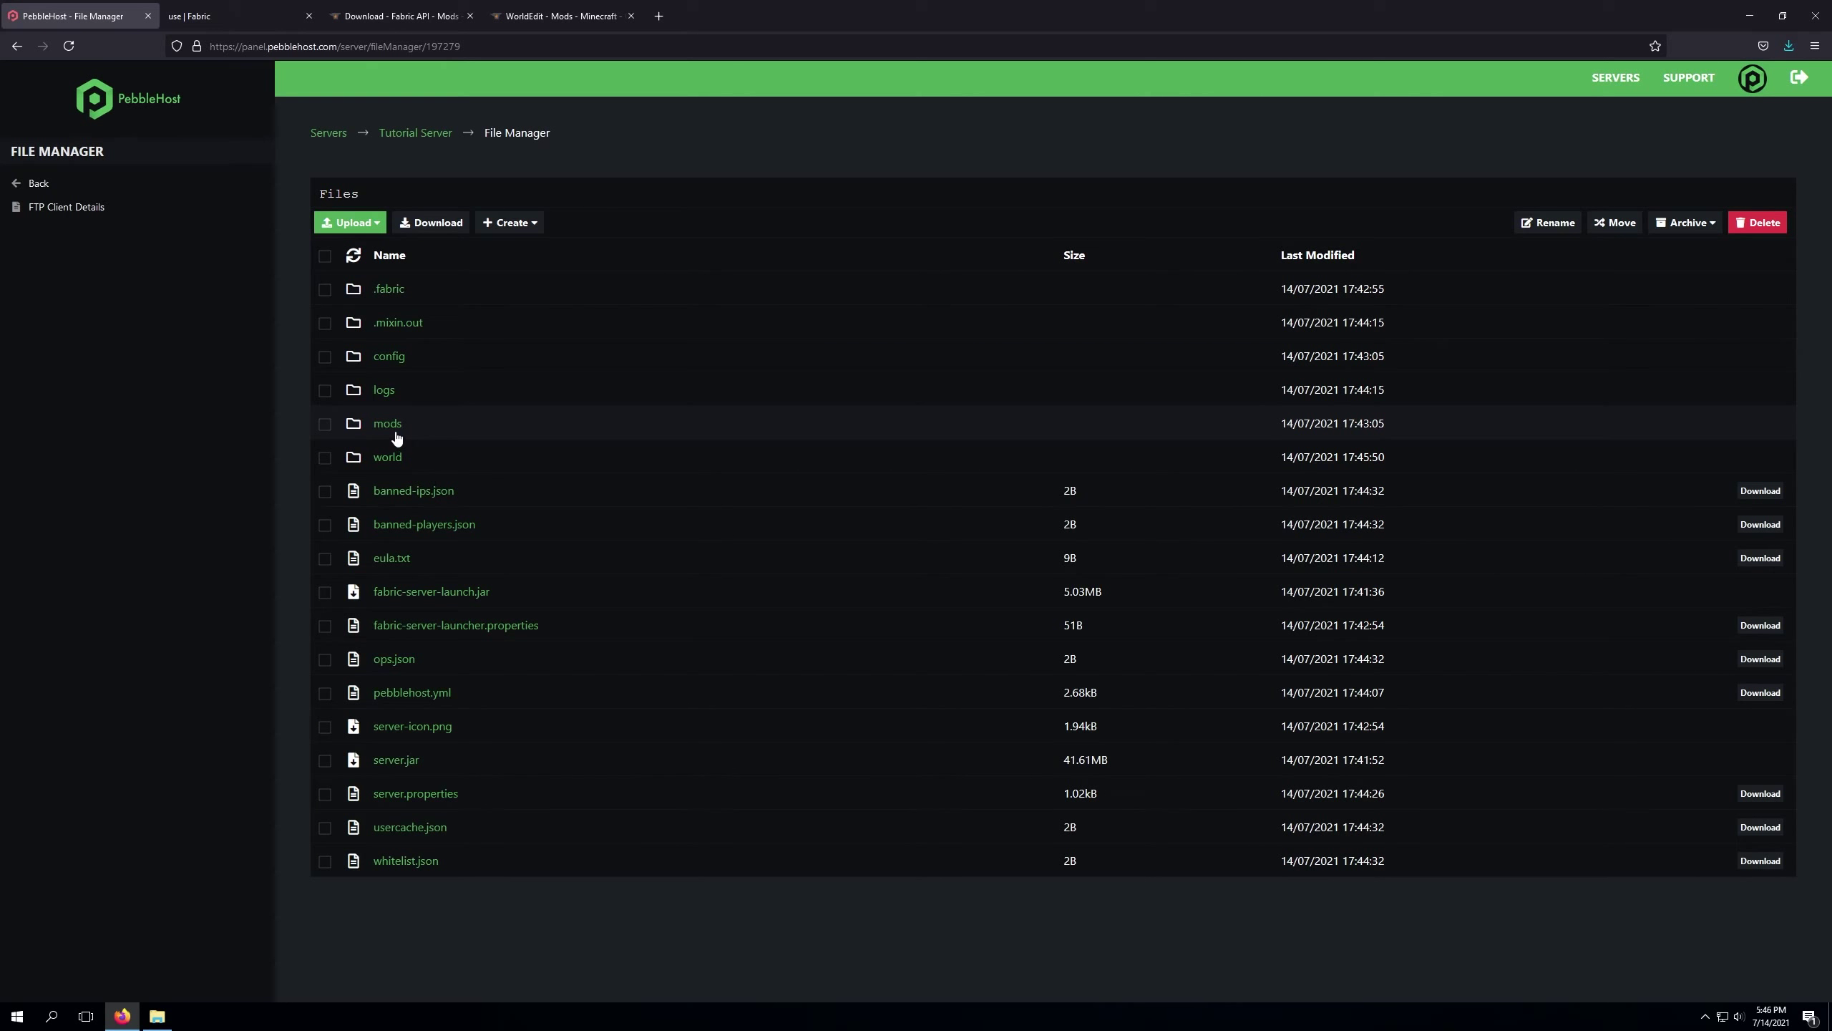
pyautogui.click(390, 425)
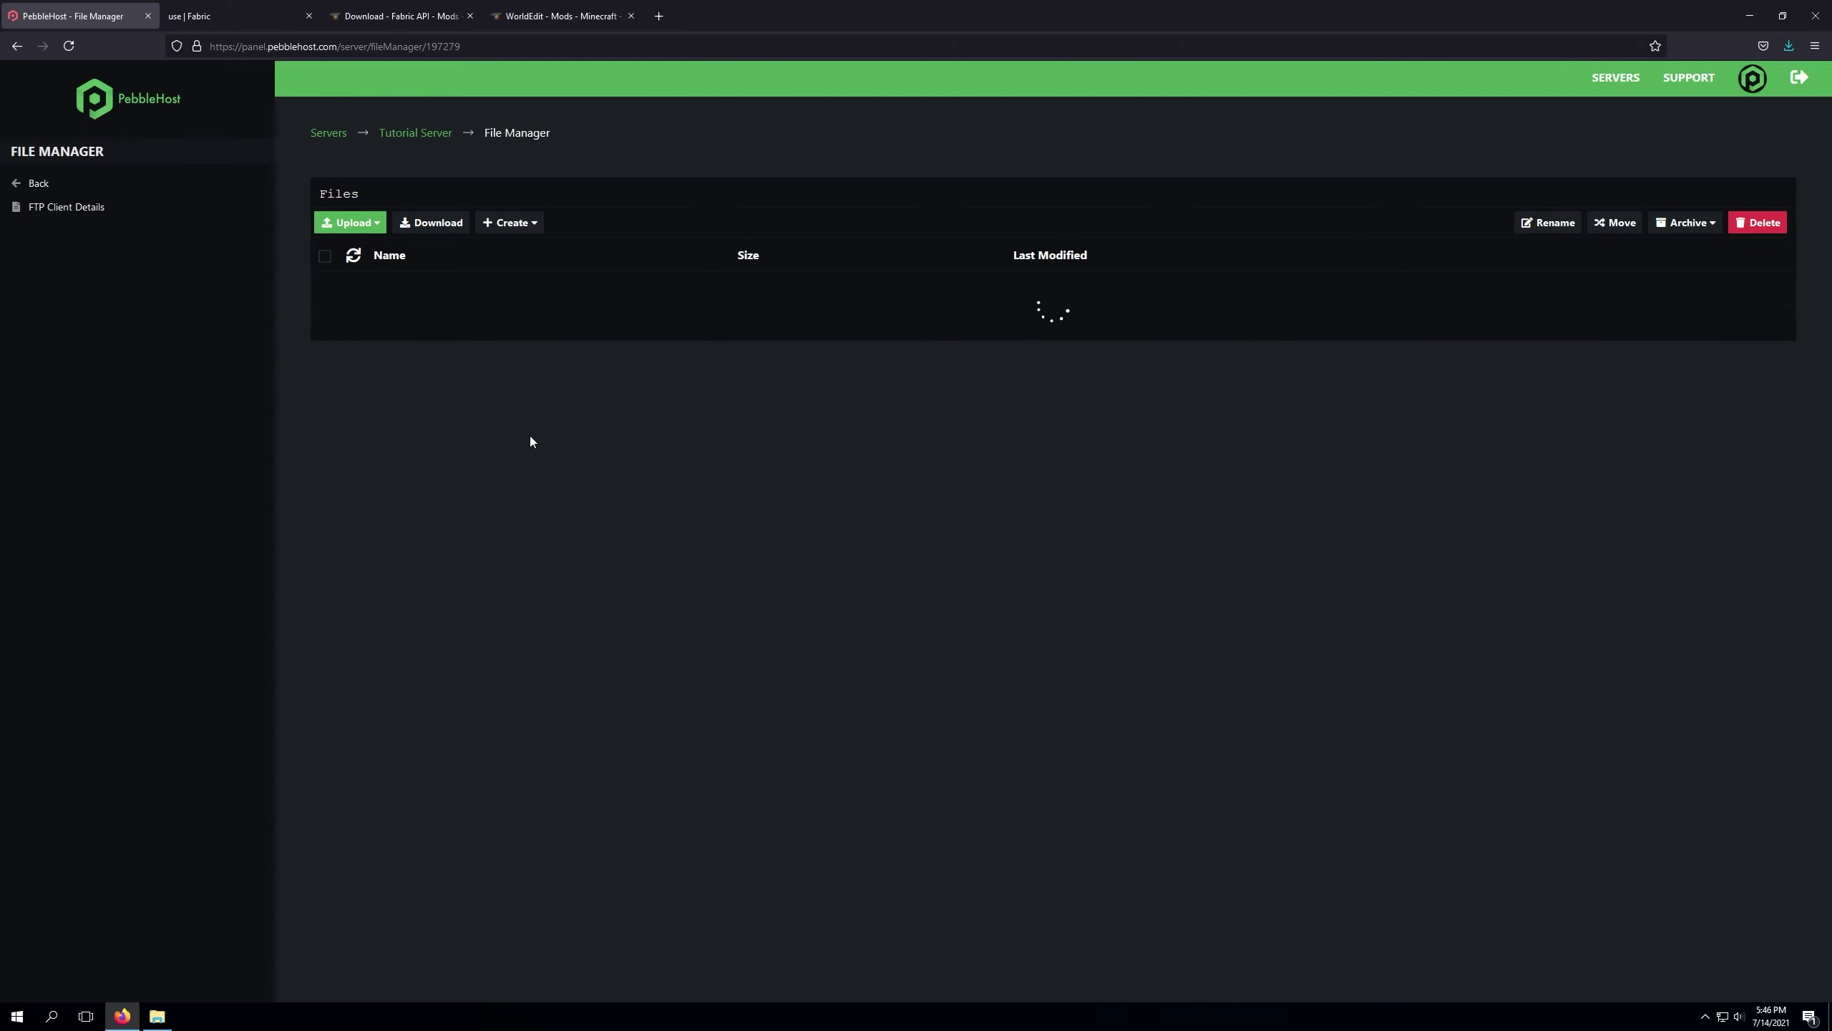
pyautogui.click(372, 230)
pyautogui.click(366, 266)
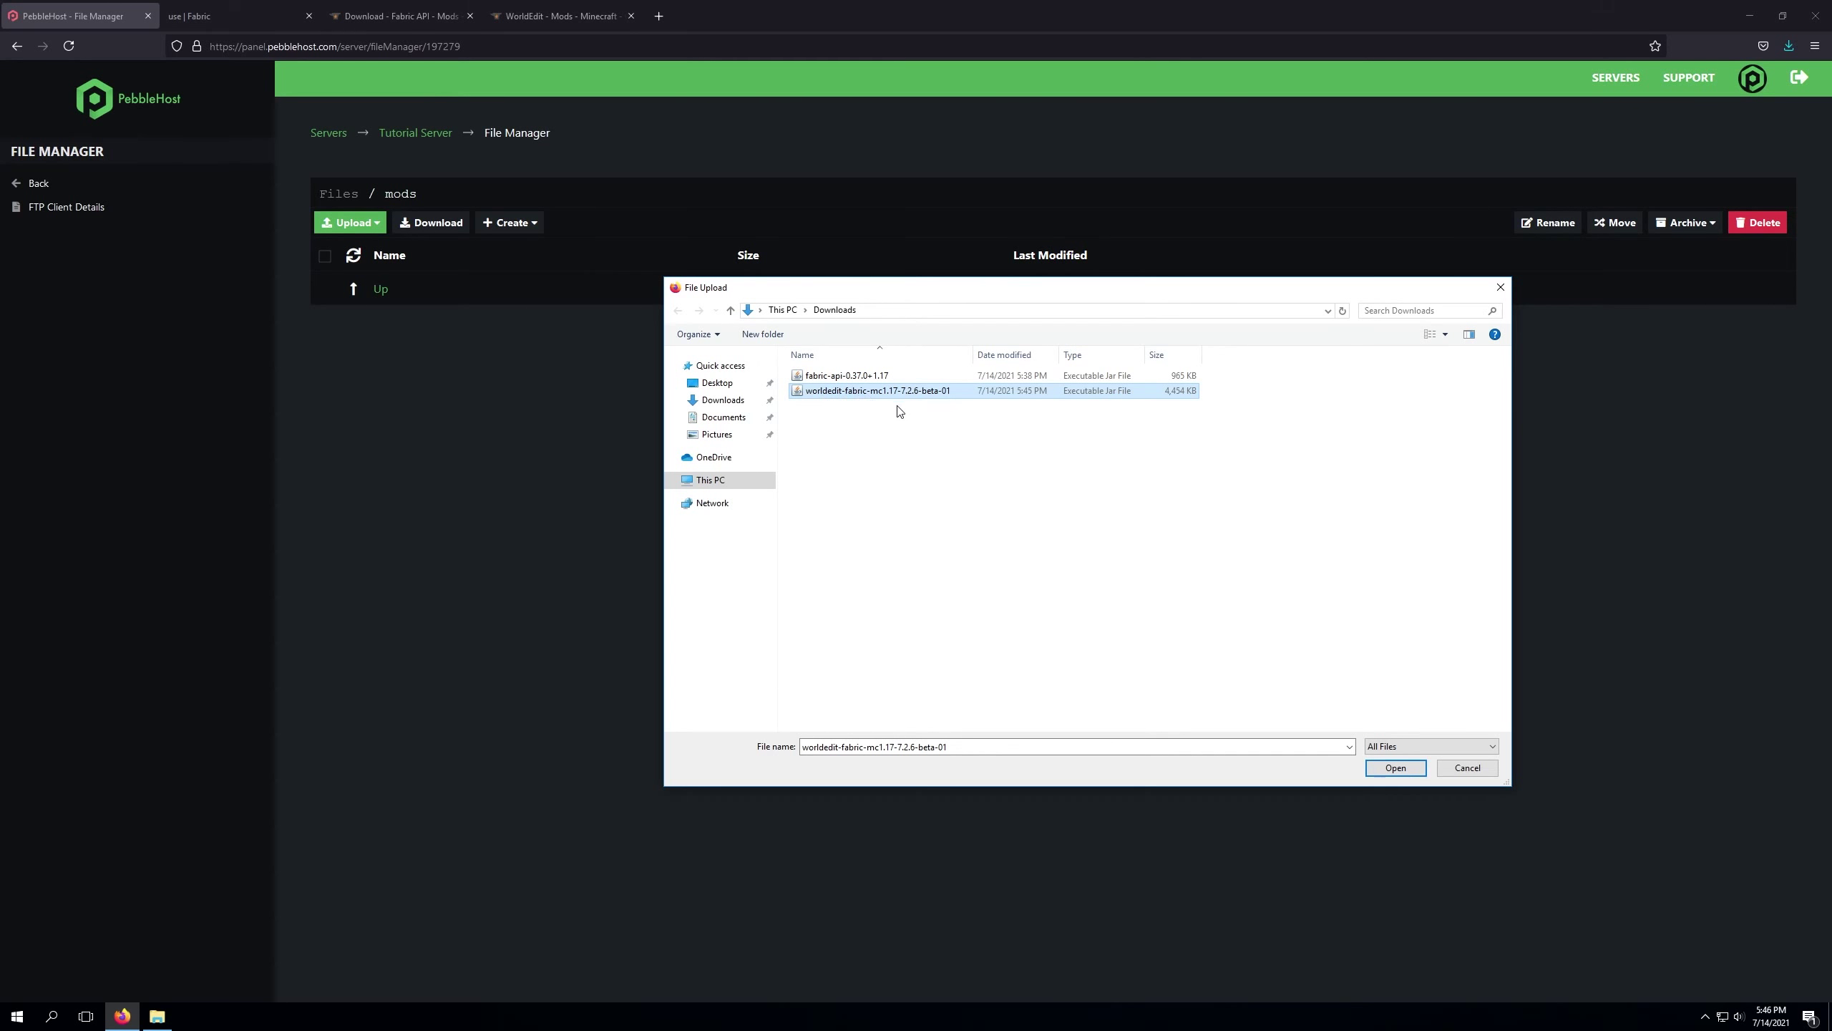
pyautogui.keyDown('ctrl'); pyautogui.click(837, 377); pyautogui.keyUp('ctrl')
pyautogui.keyDown('ctrl'); pyautogui.click(866, 375); pyautogui.keyUp('ctrl')
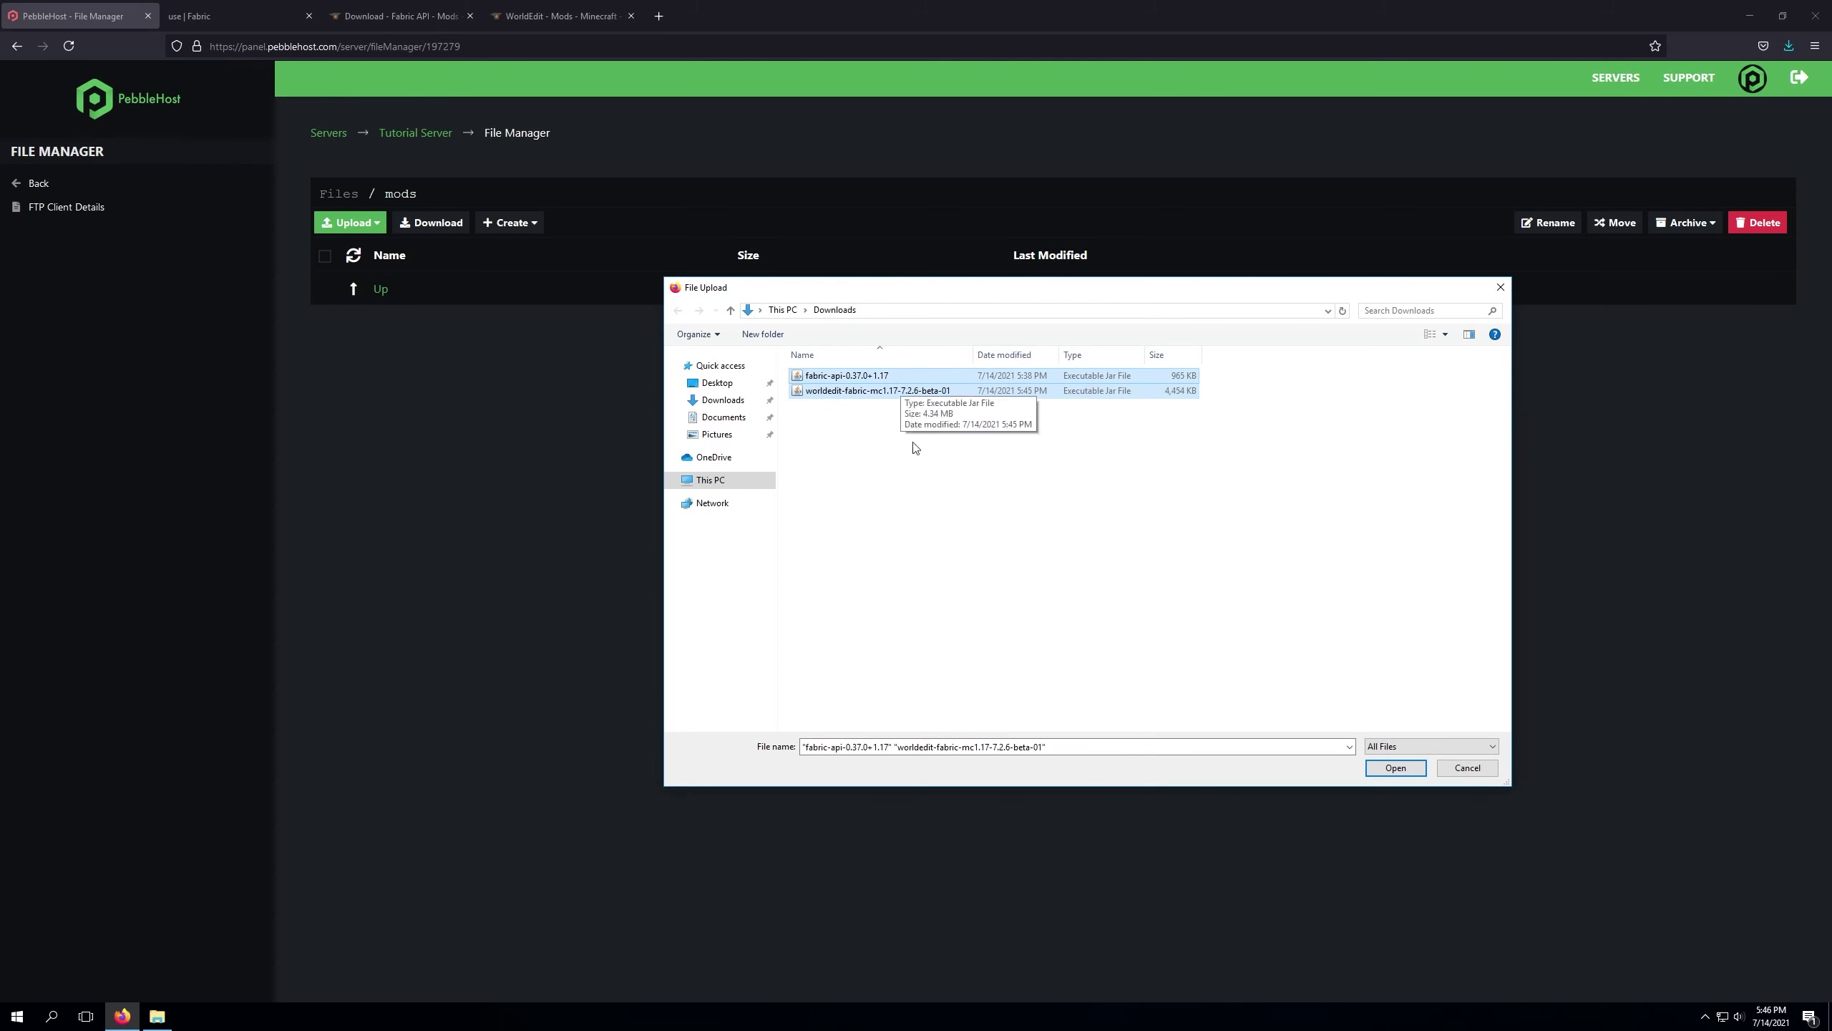
pyautogui.click(1395, 768)
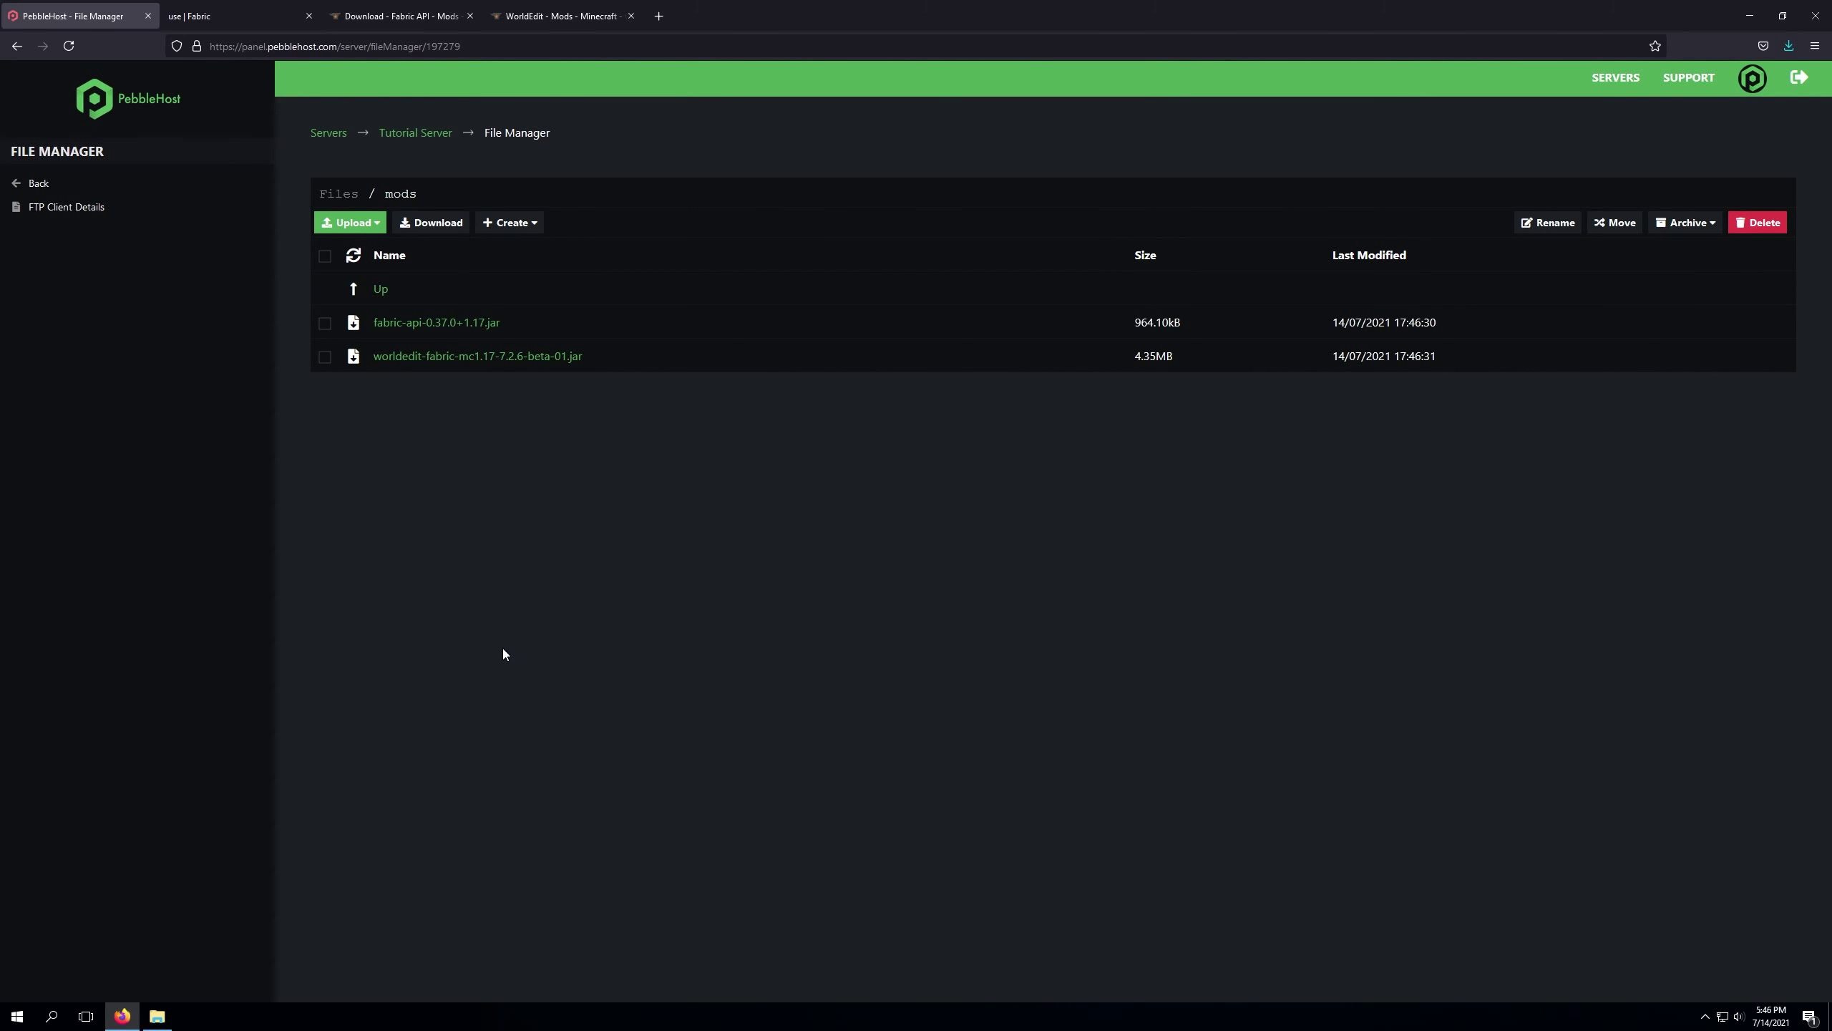
# Step: Start the Tutorial Server again from its console with the new mods
pyautogui.click(425, 139)
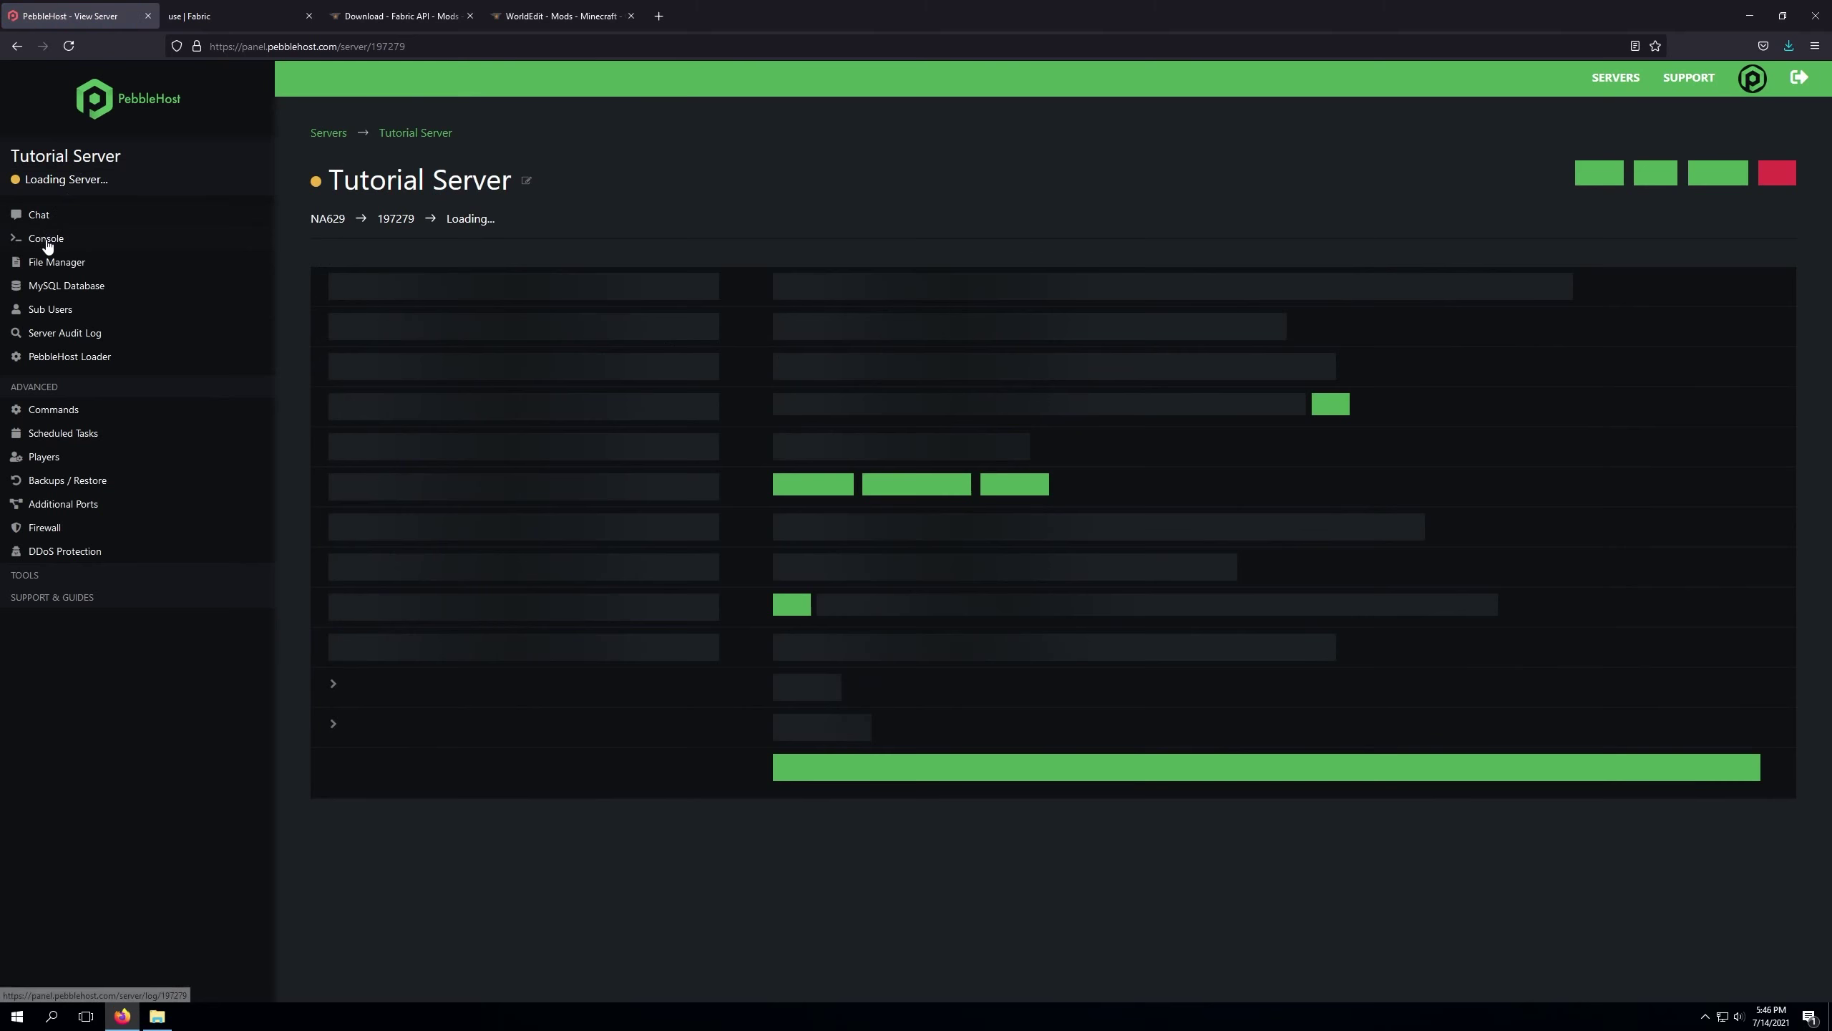
pyautogui.click(48, 246)
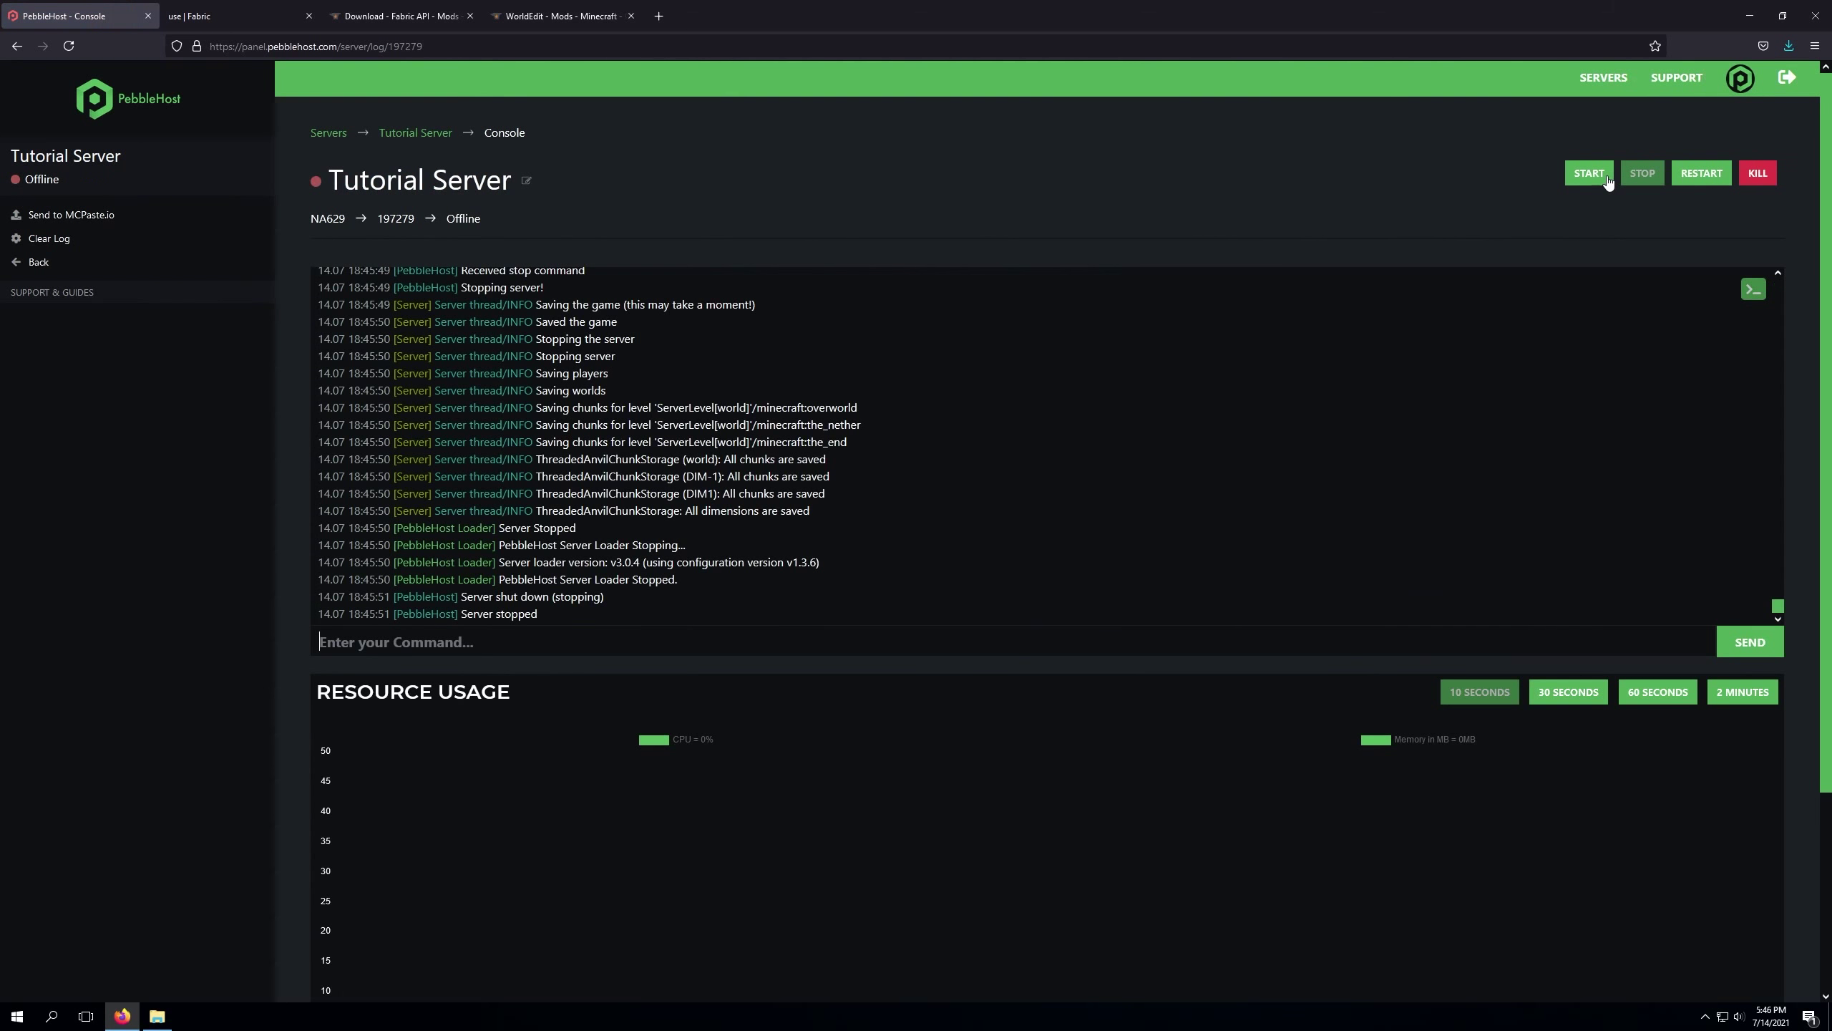
pyautogui.click(1589, 174)
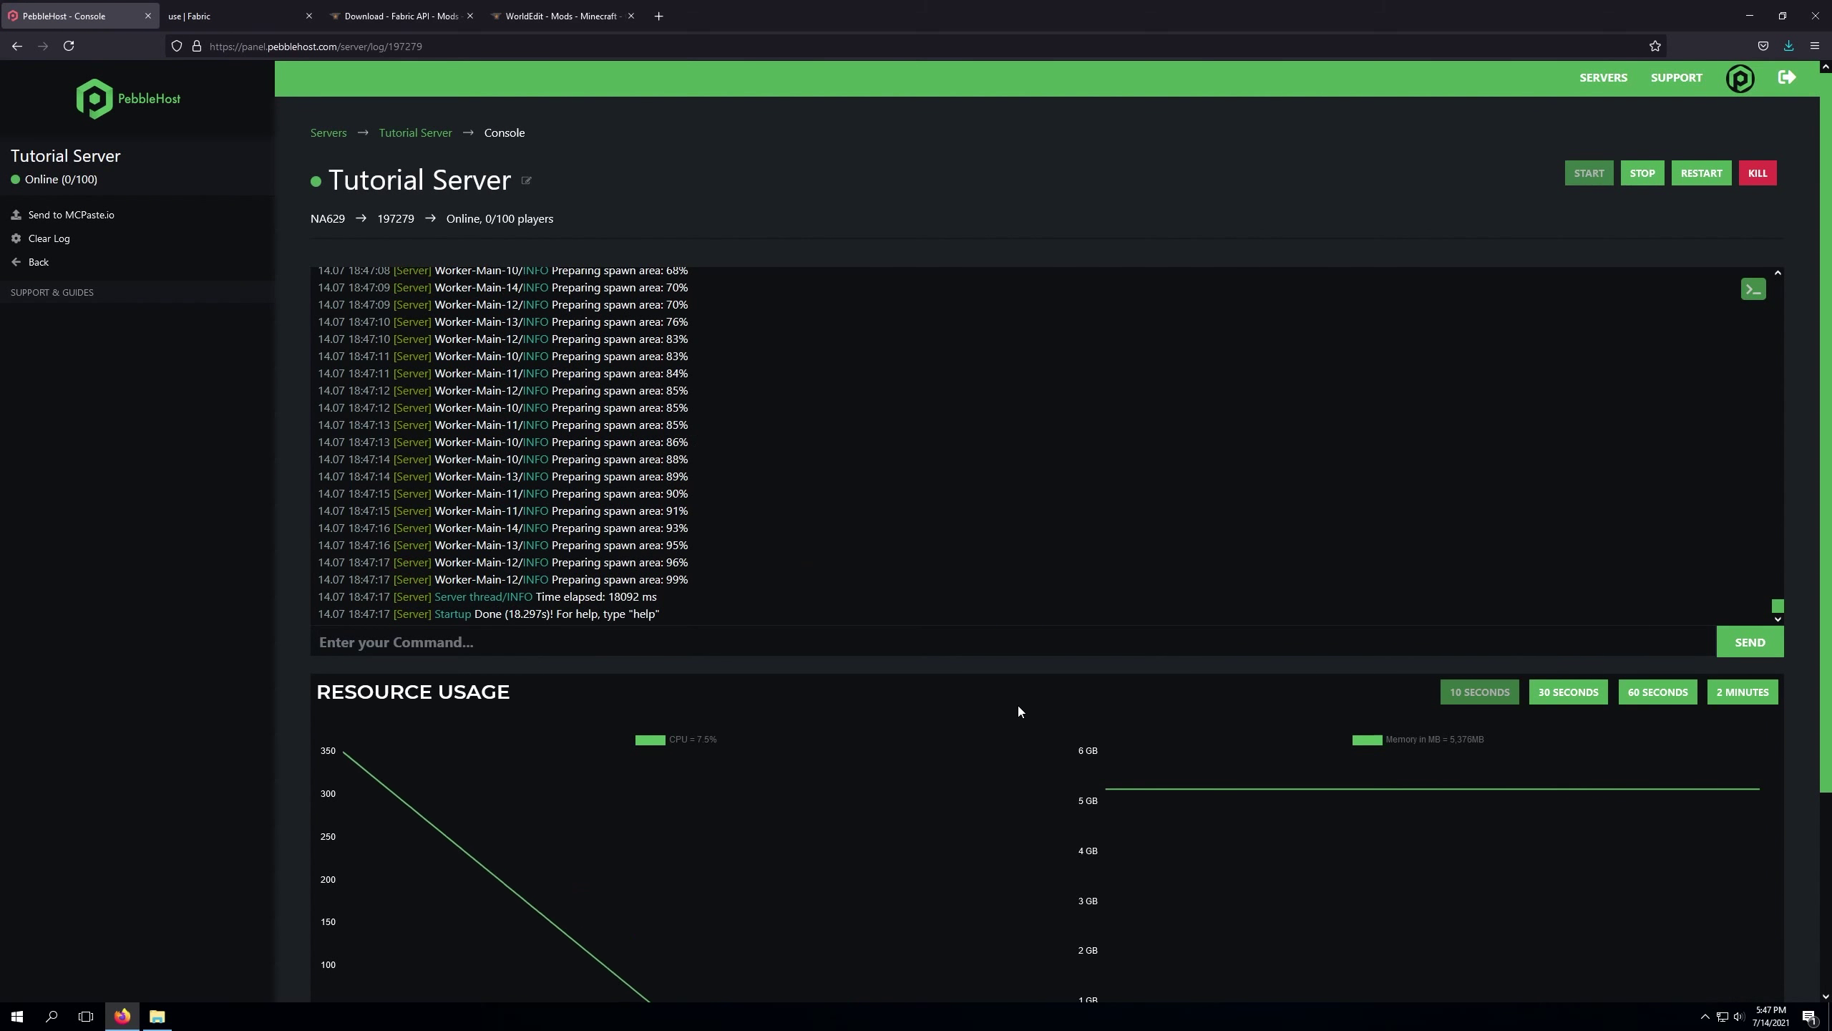
# Step: Check the console log for WorldEdit loading and startup Done (18.297s)
pyautogui.scroll(5, 911, 502)
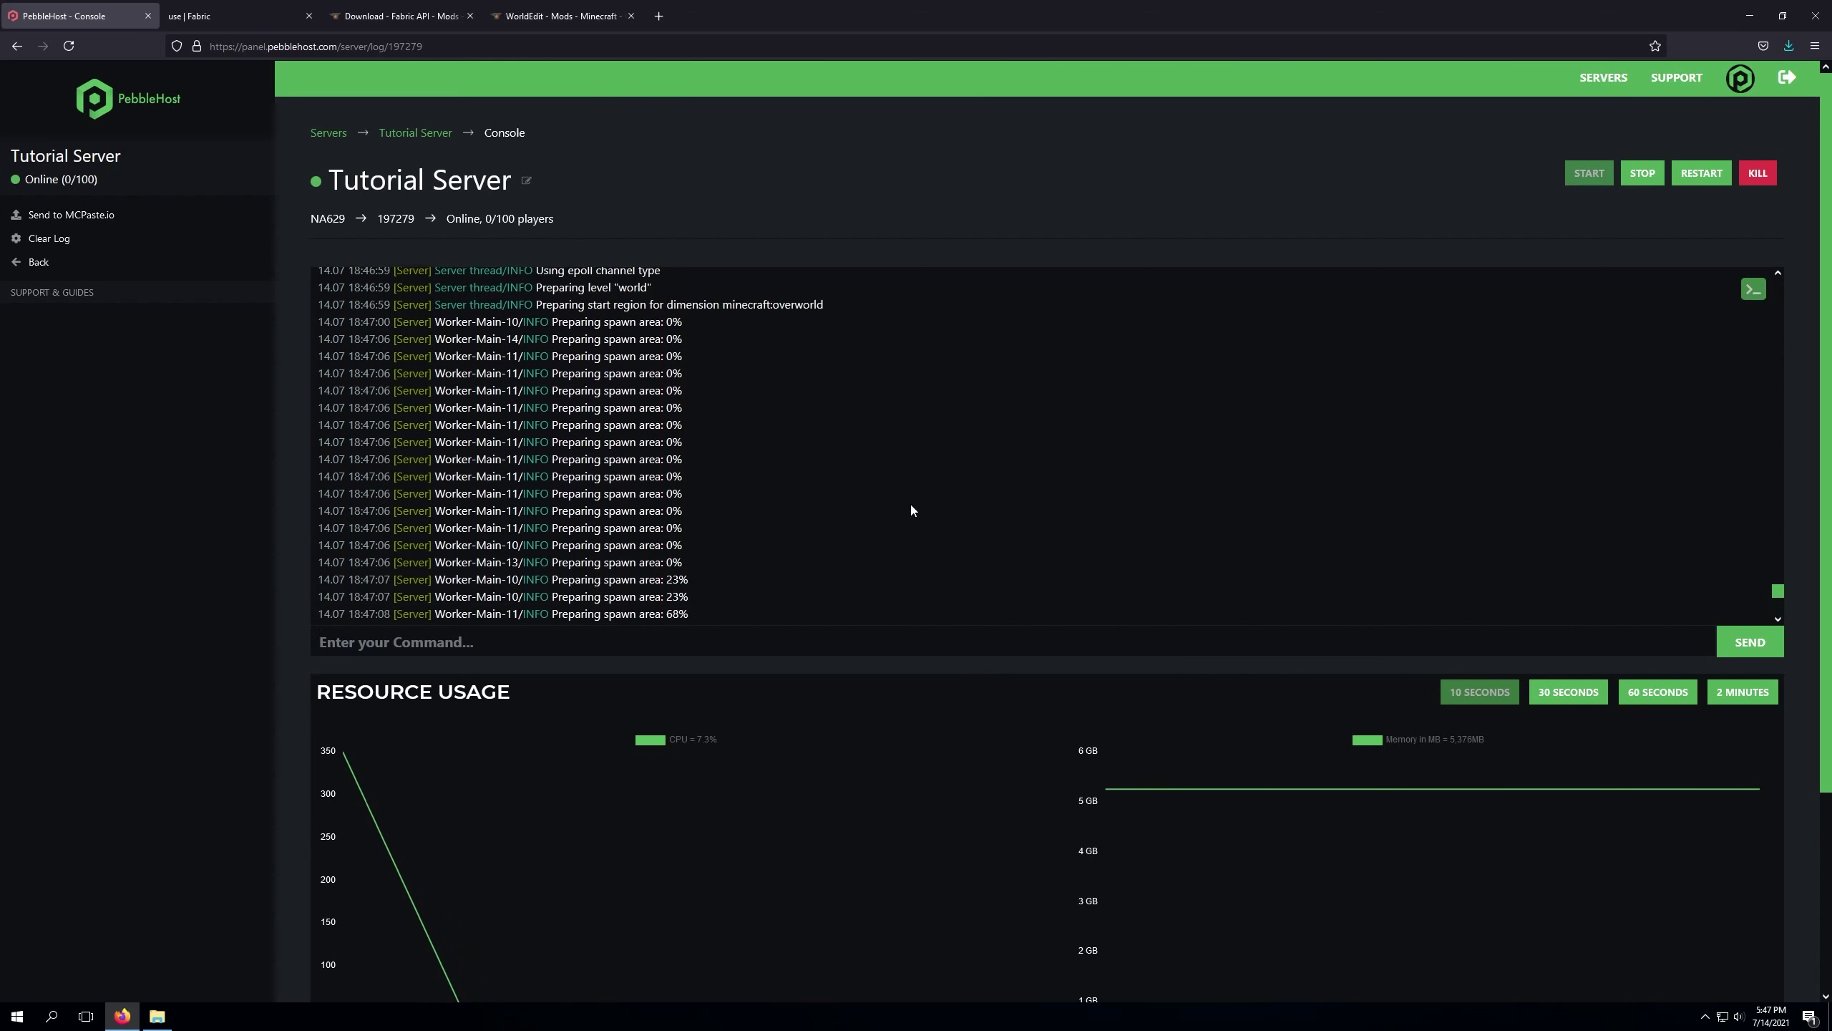
pyautogui.scroll(5, 864, 431)
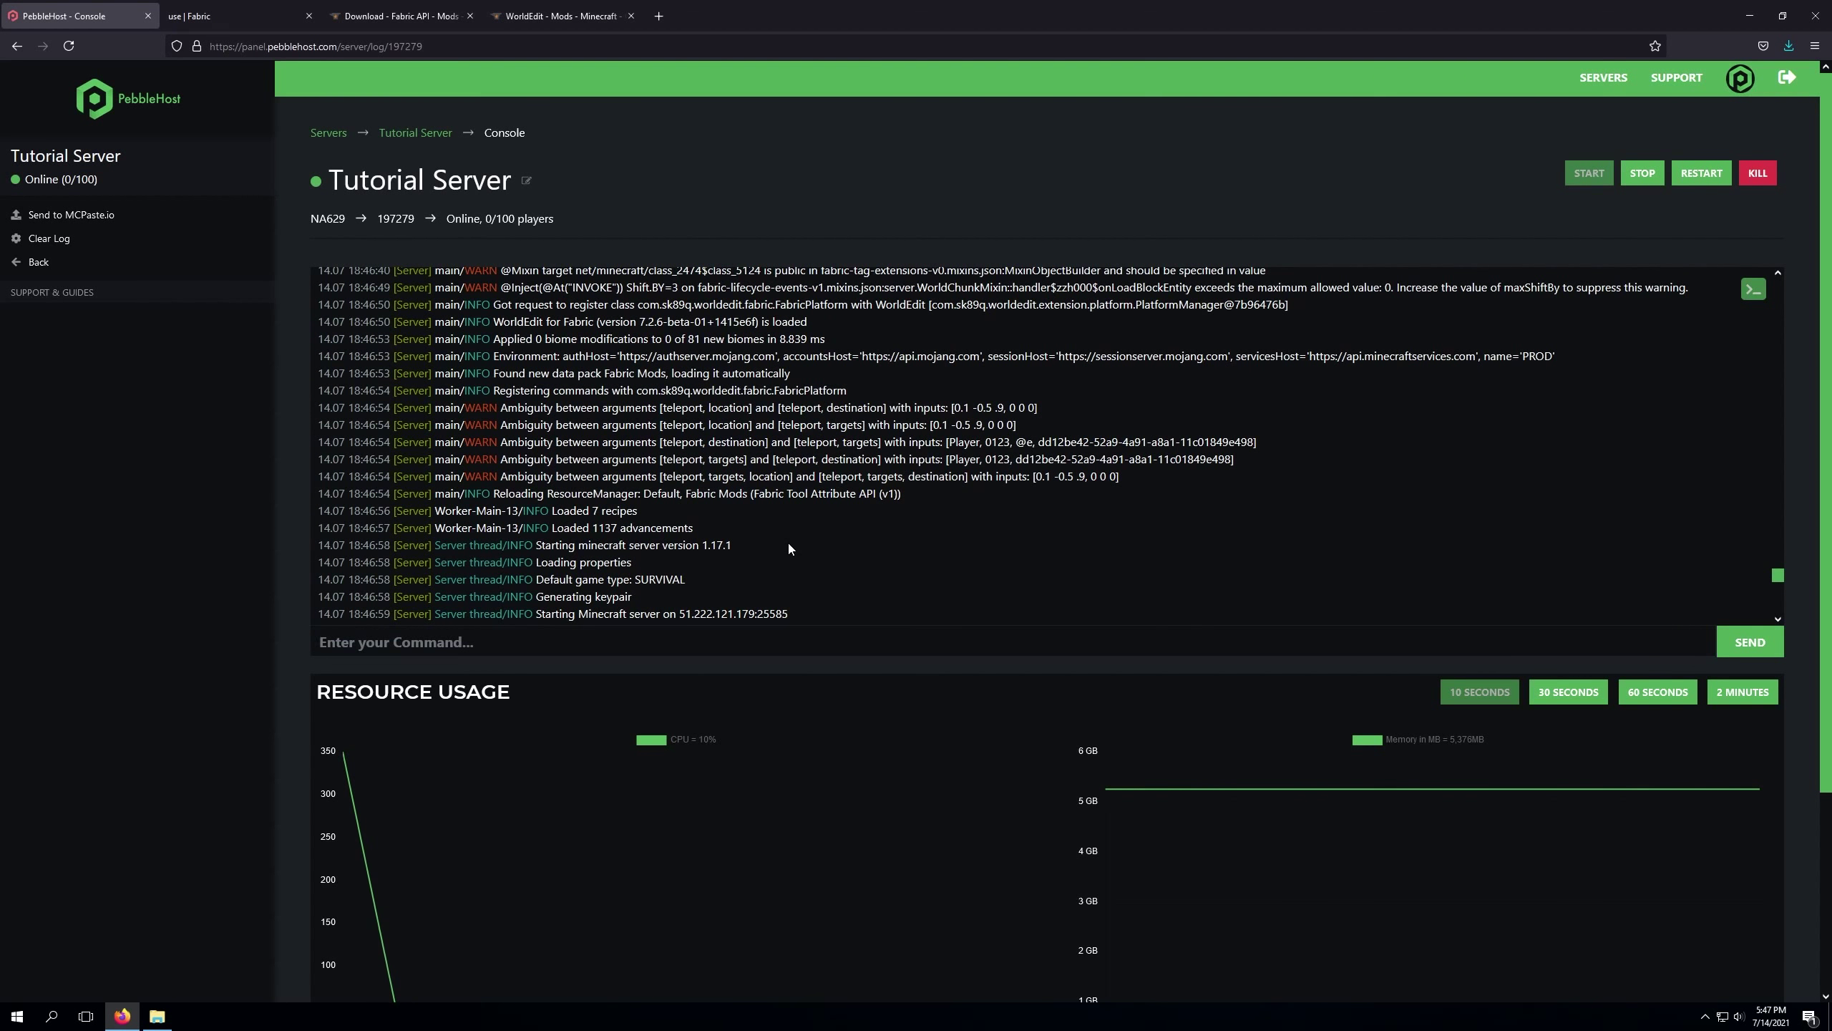
pyautogui.scroll(-5, 788, 547)
pyautogui.scroll(5, 1317, 554)
pyautogui.scroll(-1, 1071, 517)
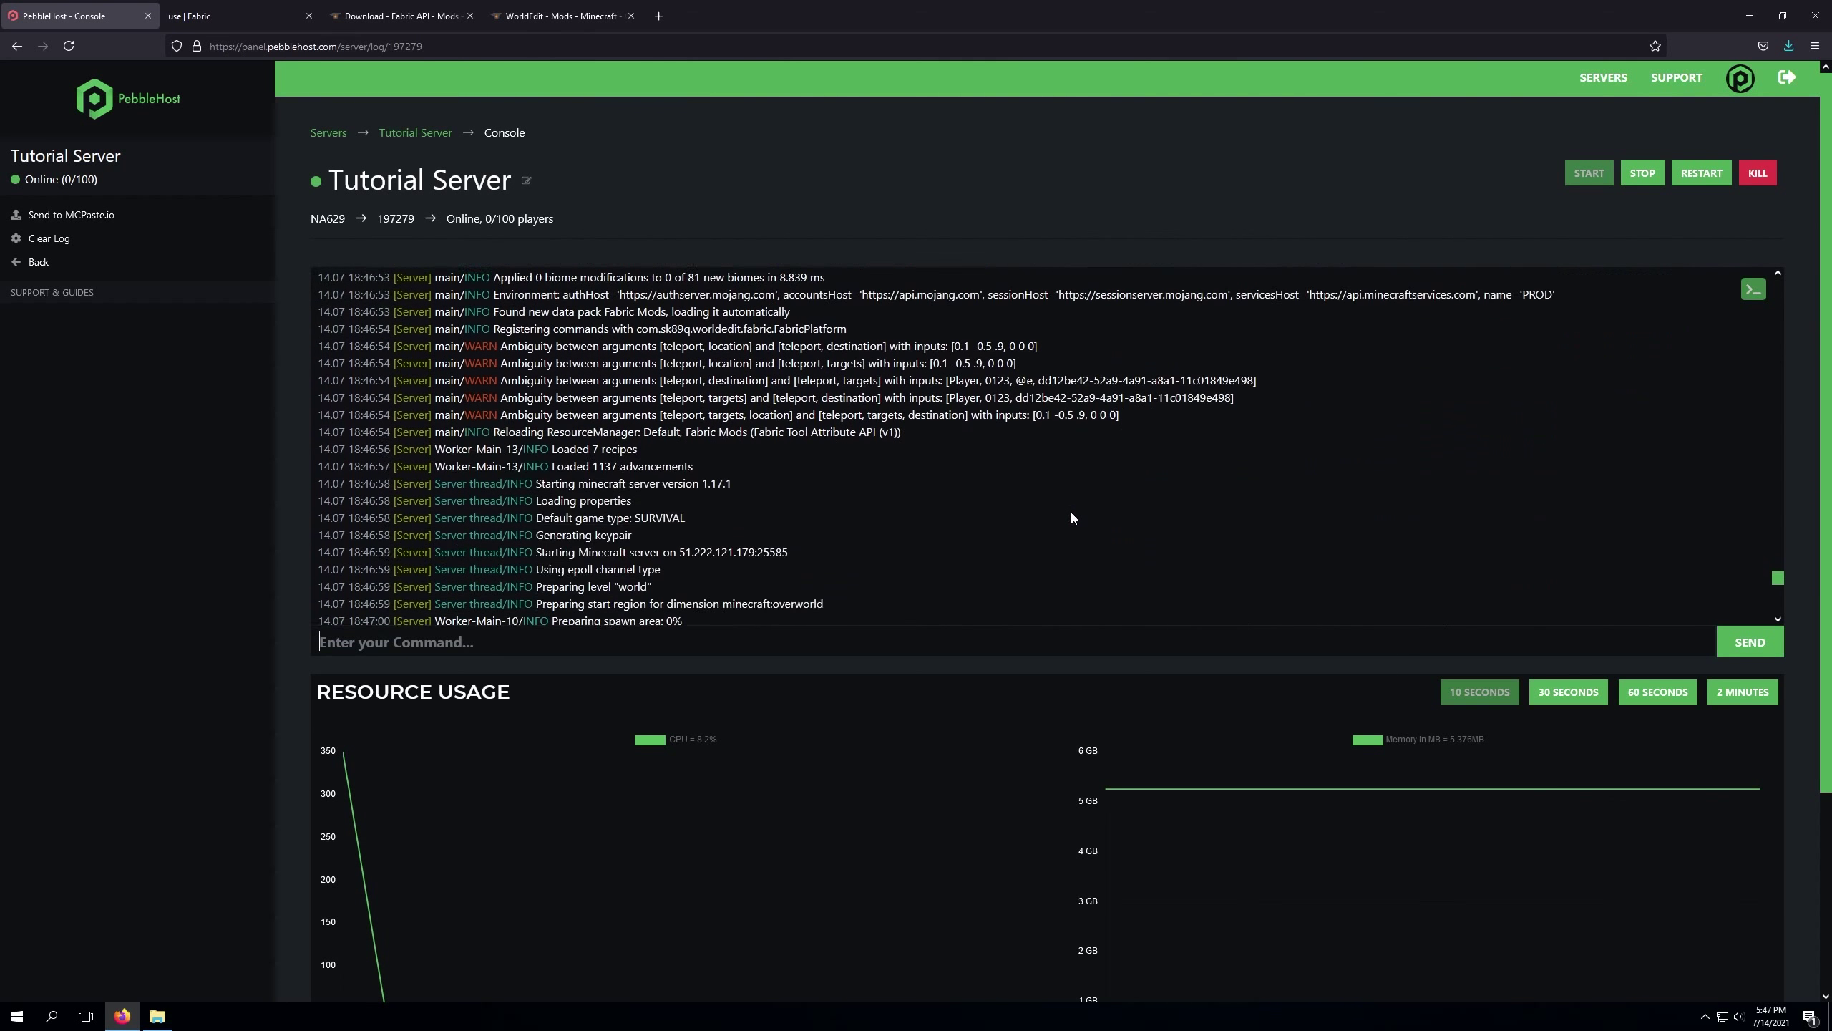
pyautogui.scroll(-10, 1071, 510)
pyautogui.scroll(3, 1069, 502)
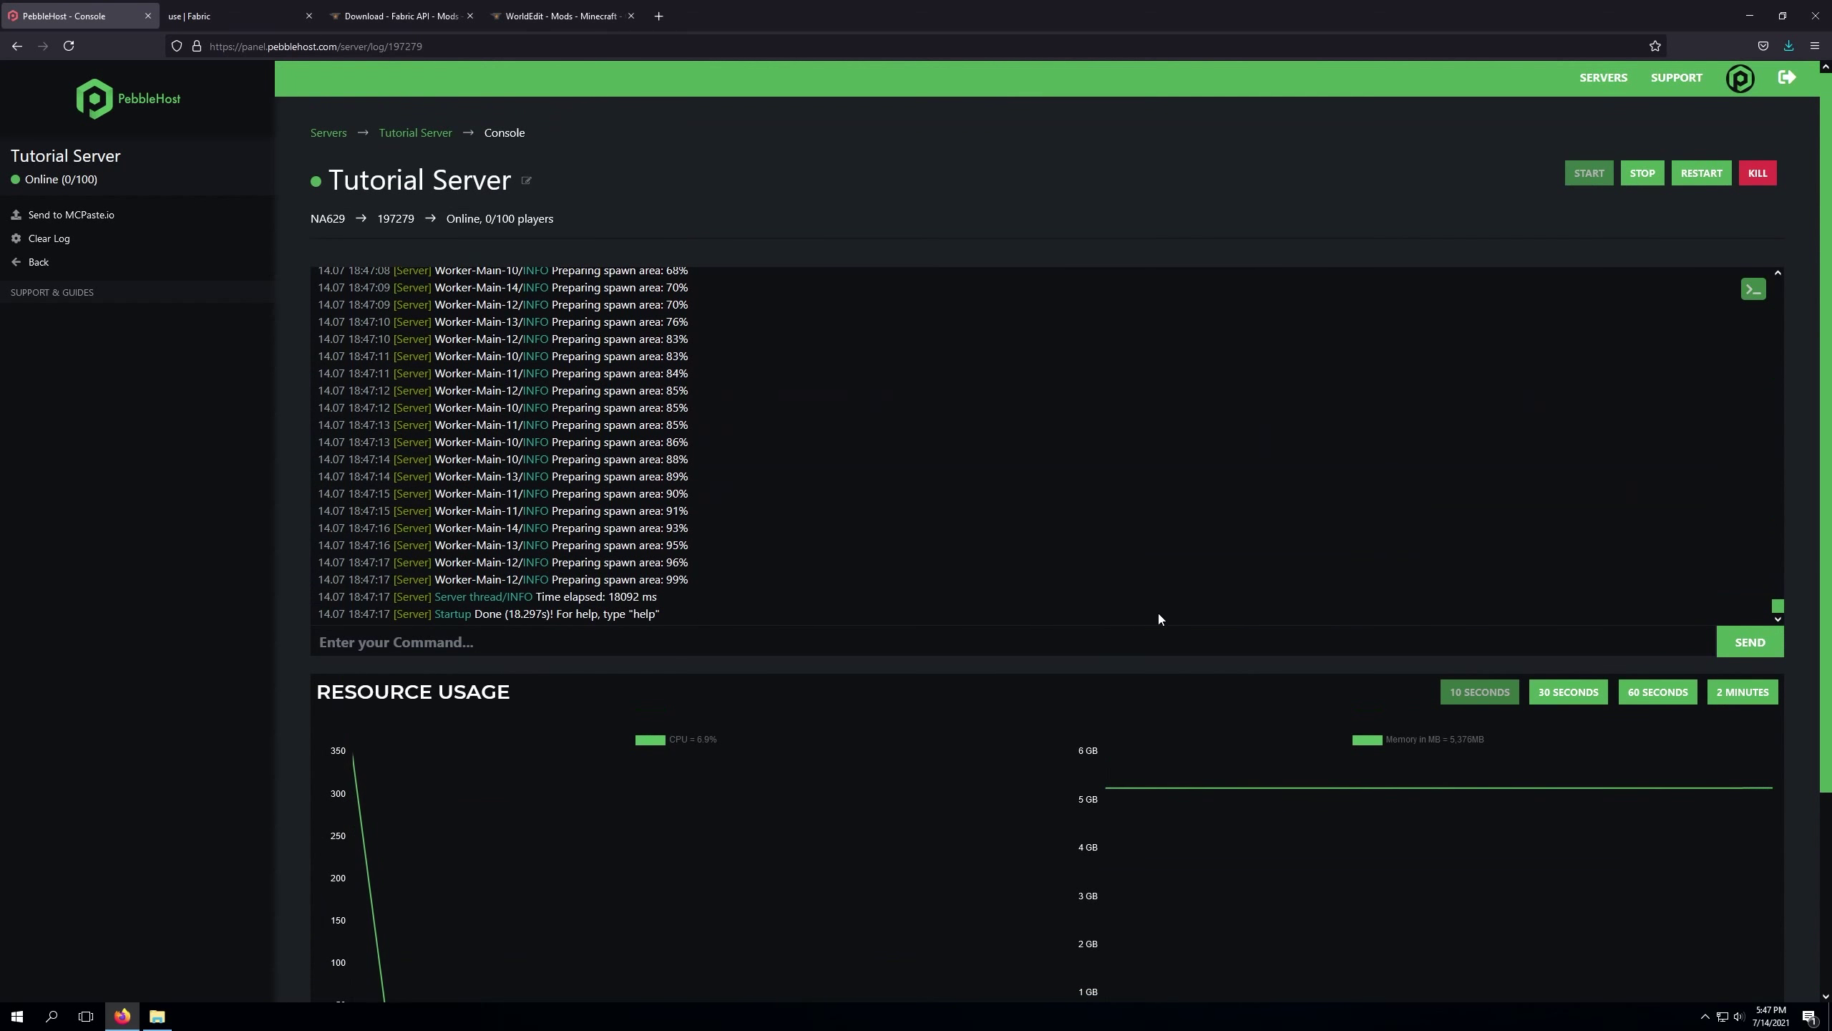